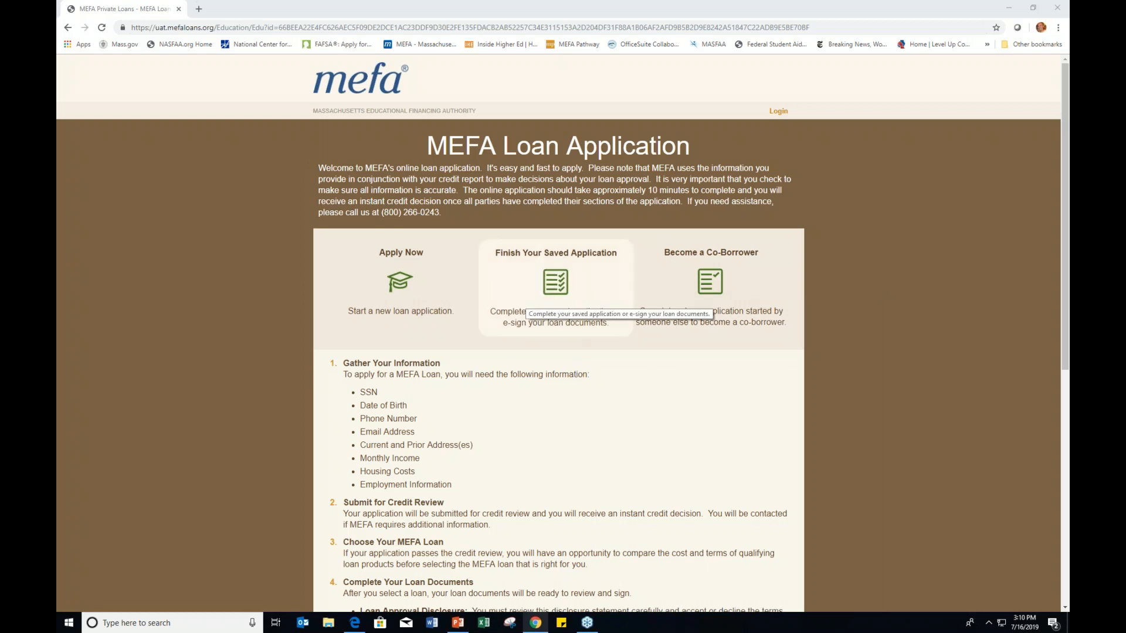
Step: Review the five application steps, then go to the MEFA Loans account login page
scroll(511, 436, "down", 1)
scroll(511, 436, "down", 1)
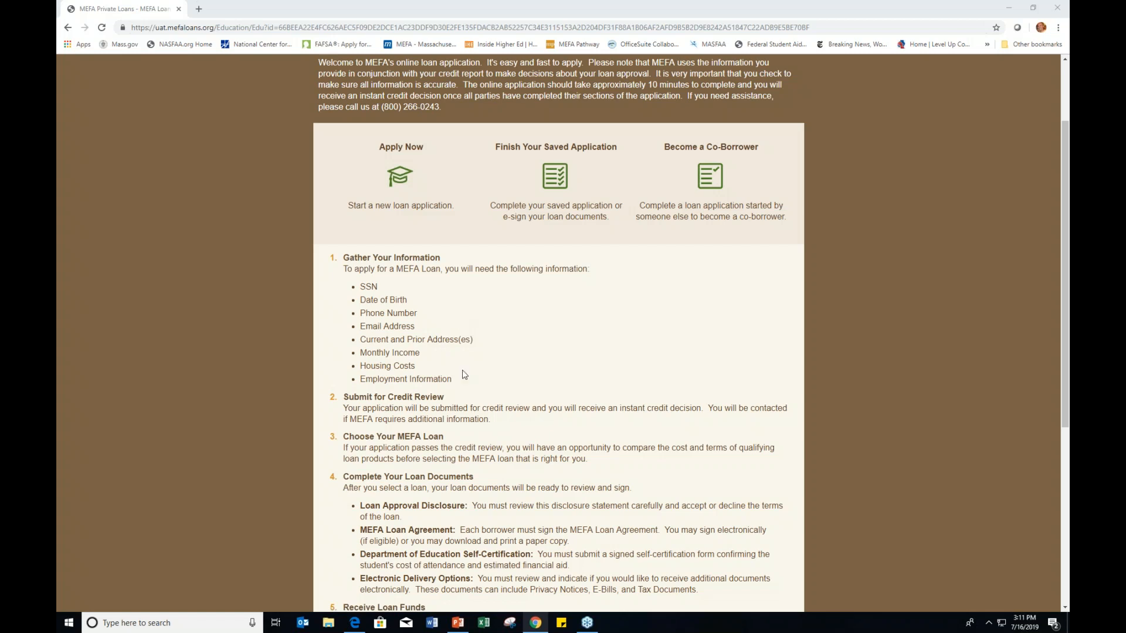
scroll(464, 374, "down", 1)
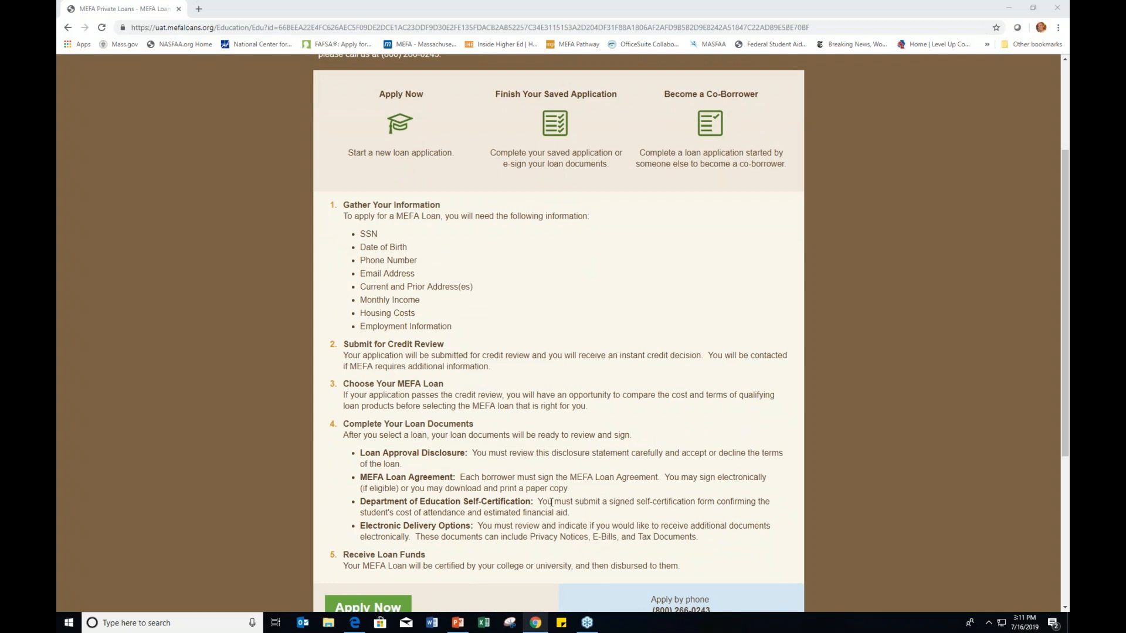
scroll(525, 465, "up", 2)
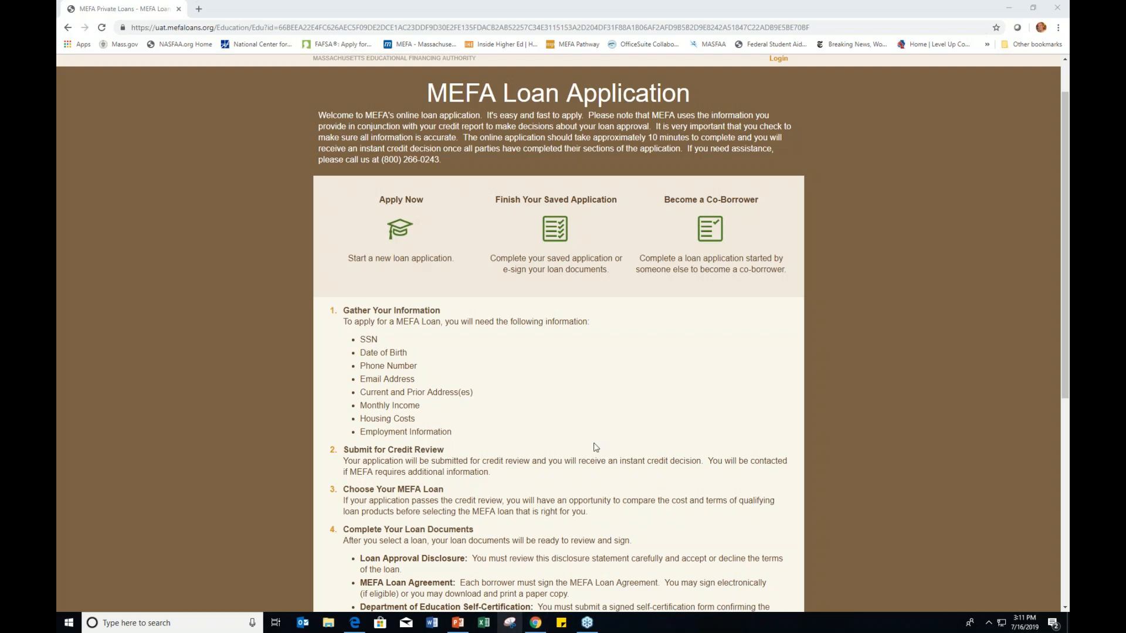
scroll(719, 402, "up", 1)
left_click(778, 115)
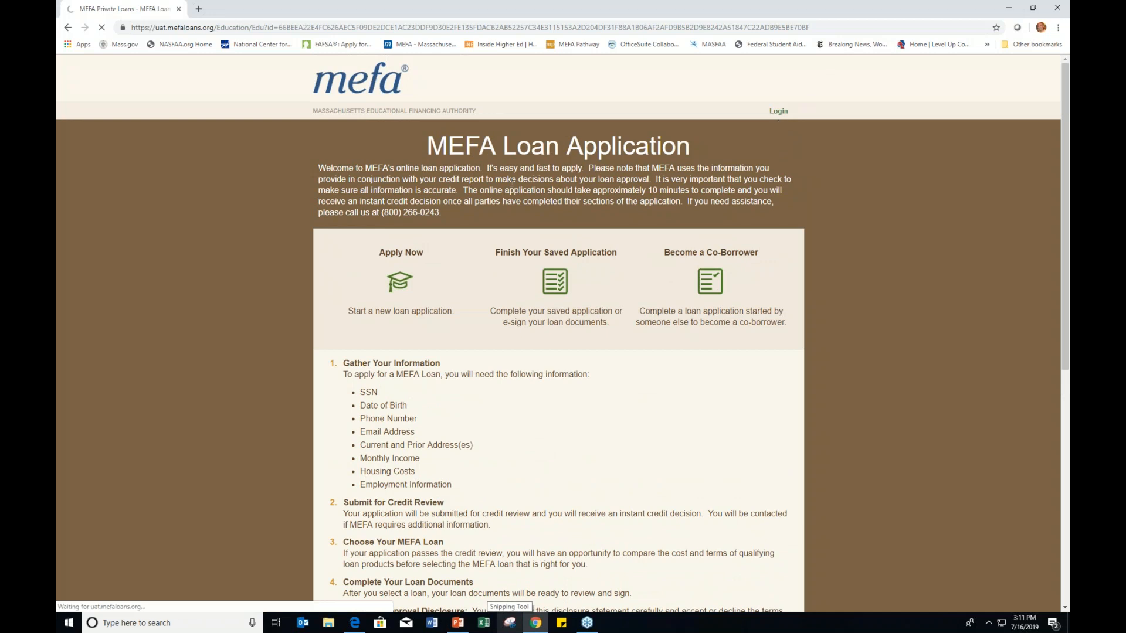
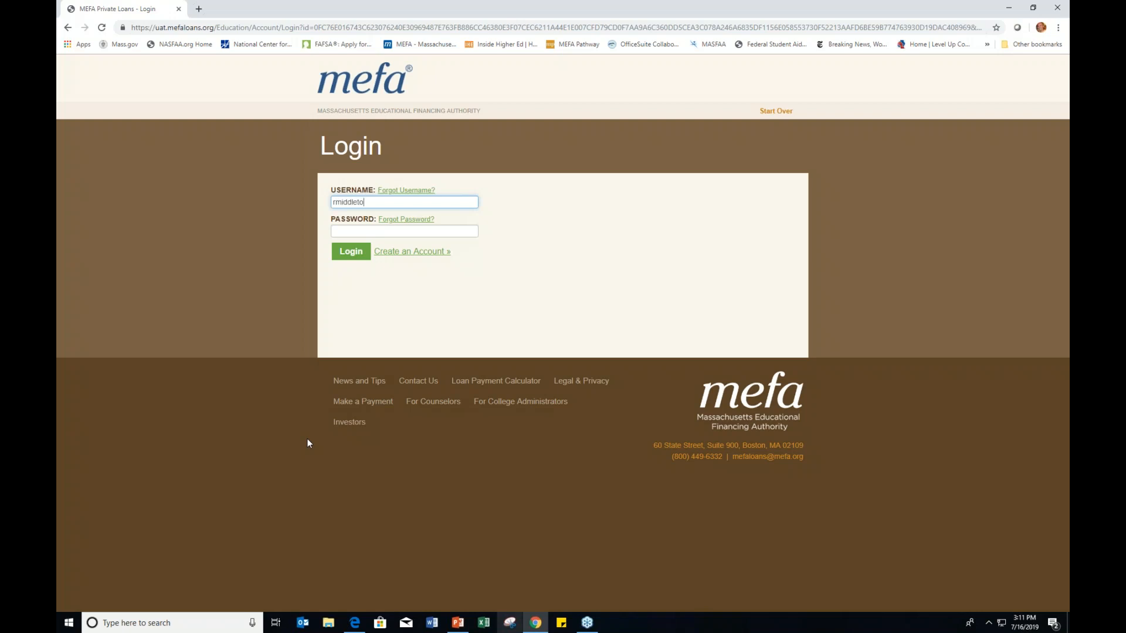
Step: Sign in with the account username and password
key("Tab")
type("**********")
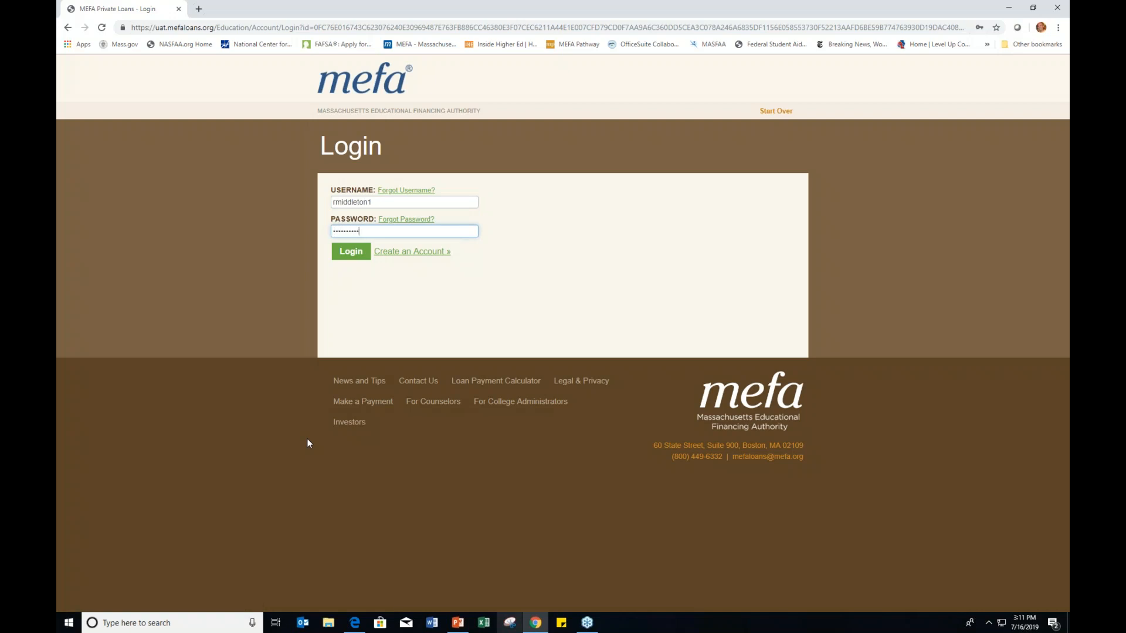
key("Return")
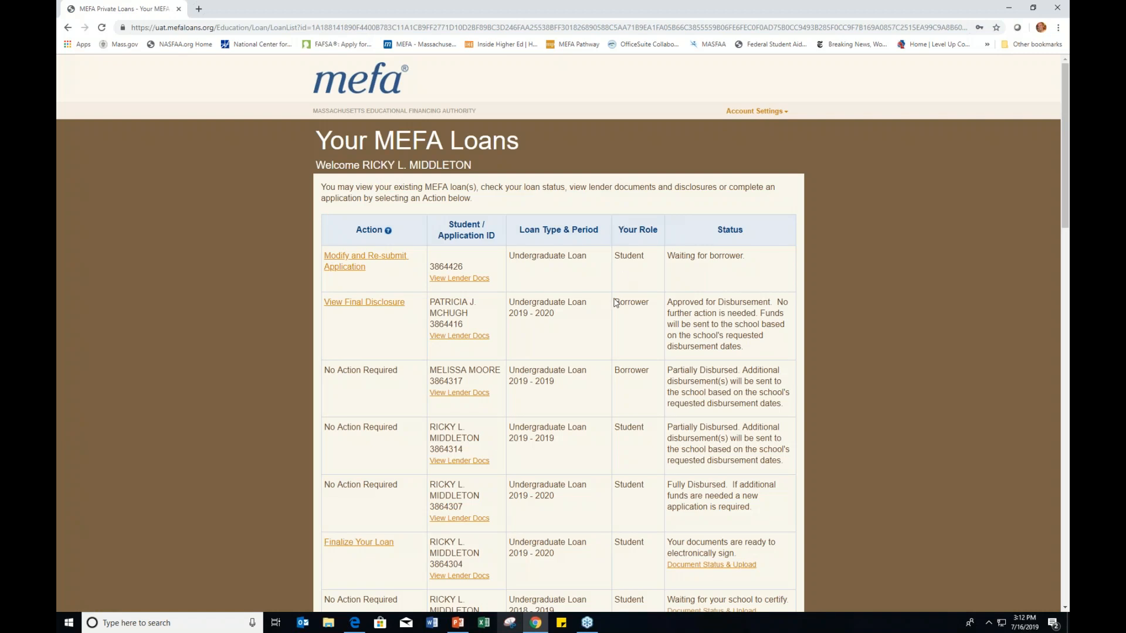
Step: Choose 'I want to start a new MEFA Loan application' at the bottom of Your MEFA Loans and continue
scroll(588, 285, "down", 2)
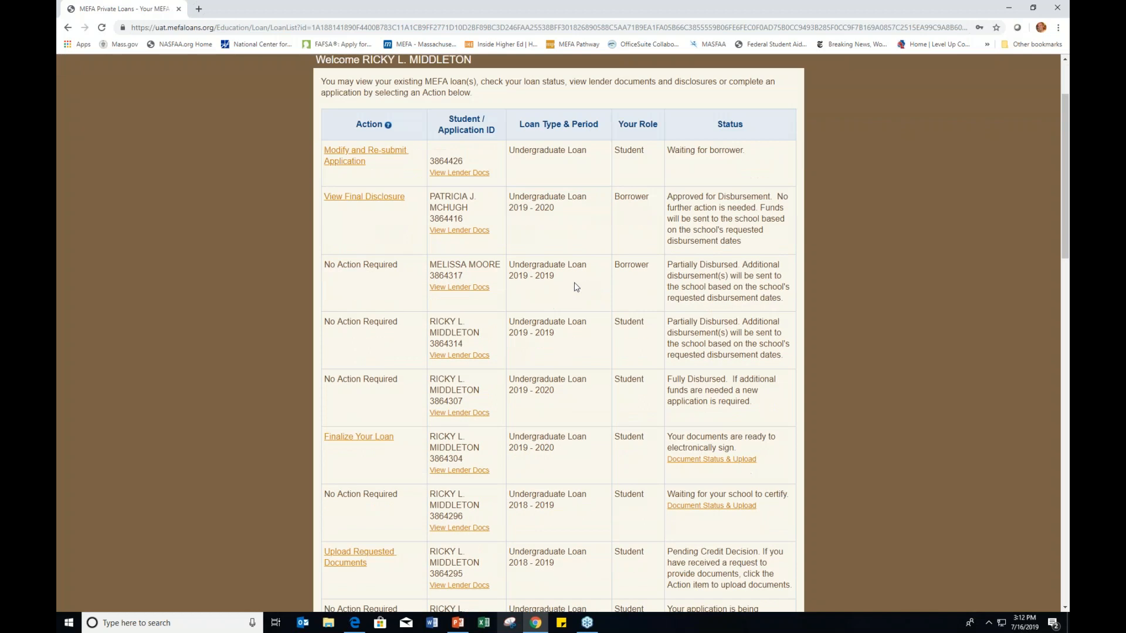
scroll(573, 308, "up", 2)
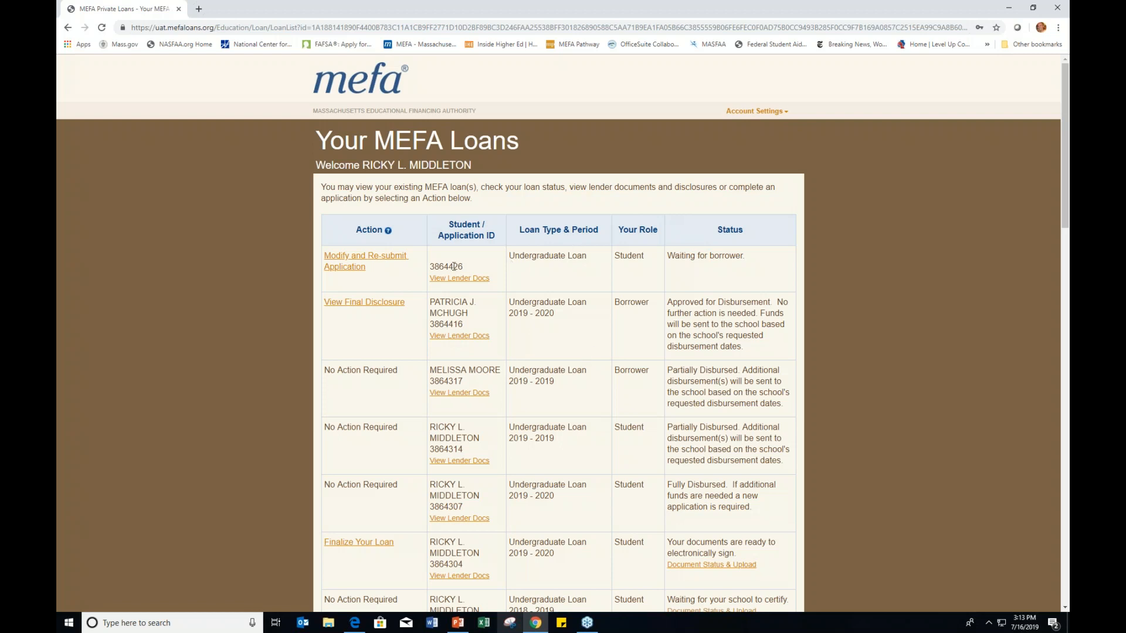
scroll(454, 267, "down", 2)
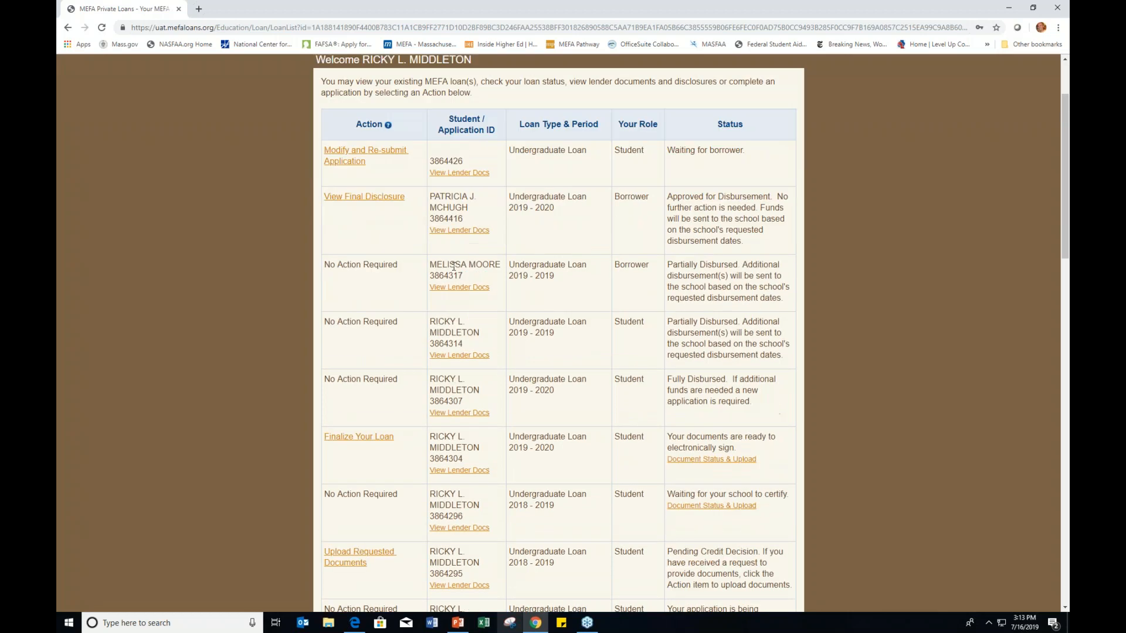
scroll(516, 352, "down", 3)
scroll(395, 420, "down", 15)
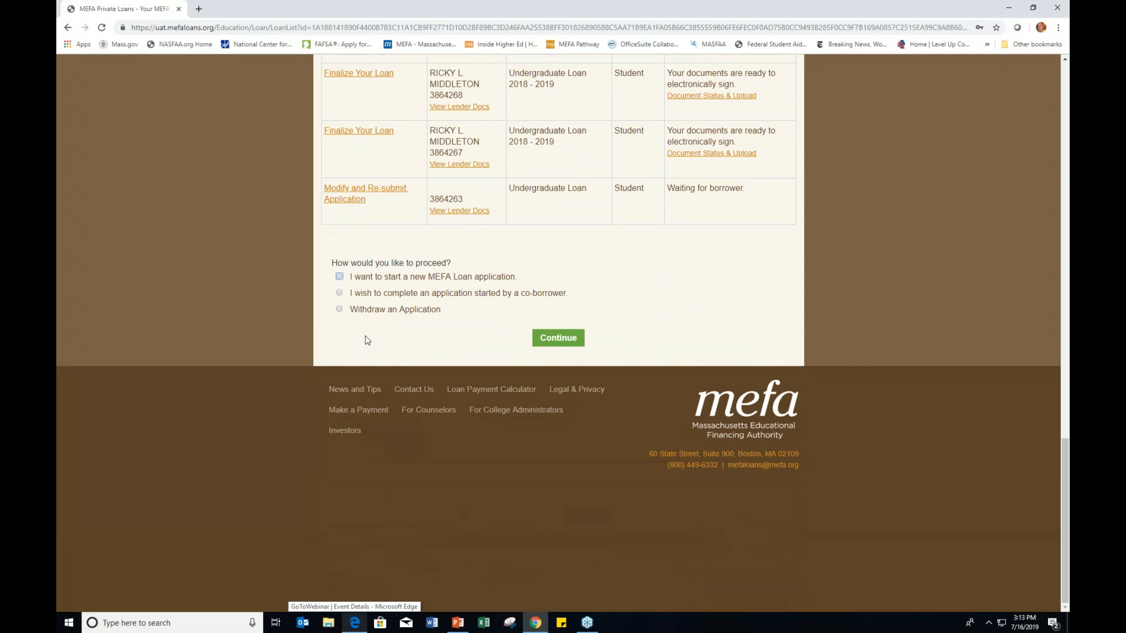
left_click(340, 277)
left_click(558, 339)
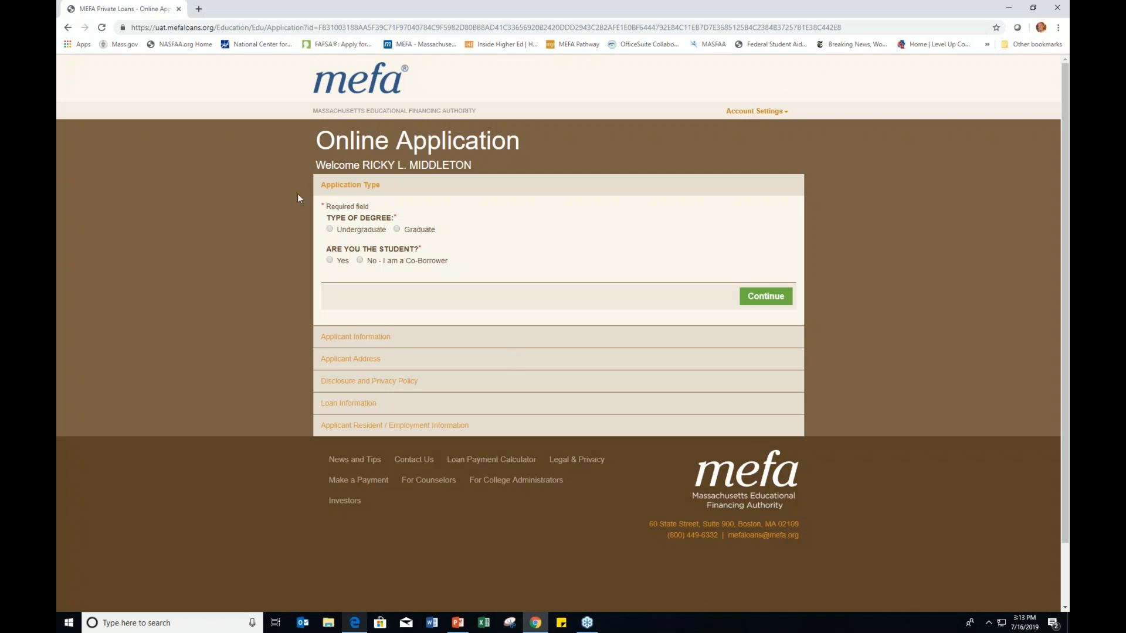
Step: Set degree type to Undergraduate and answer Yes to 'Are you the student?'
left_click(330, 229)
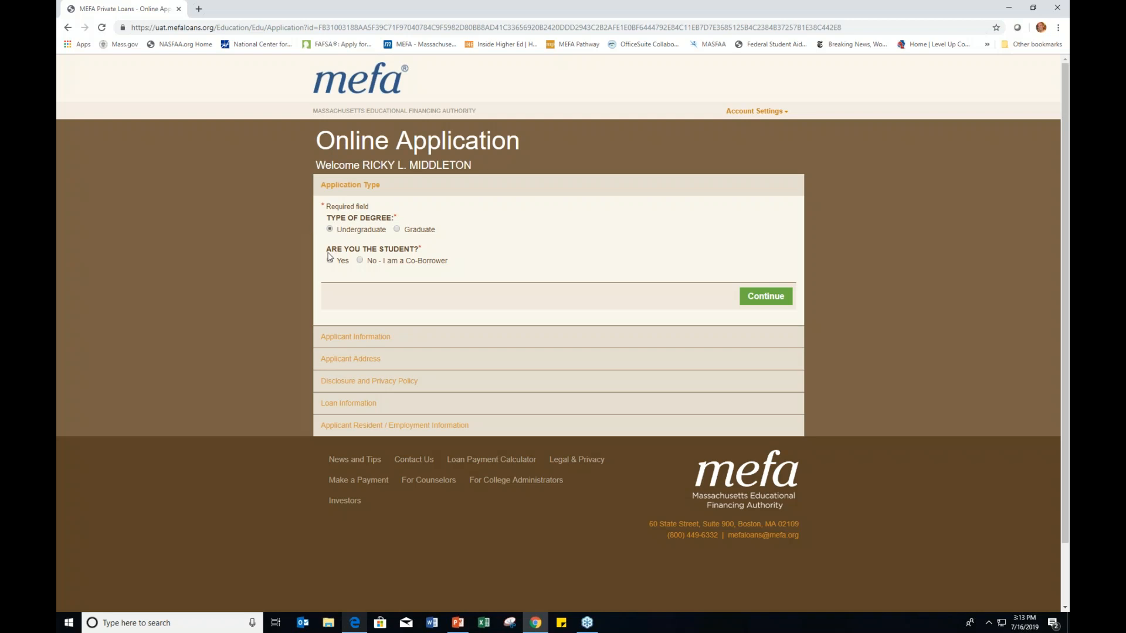
left_click(360, 262)
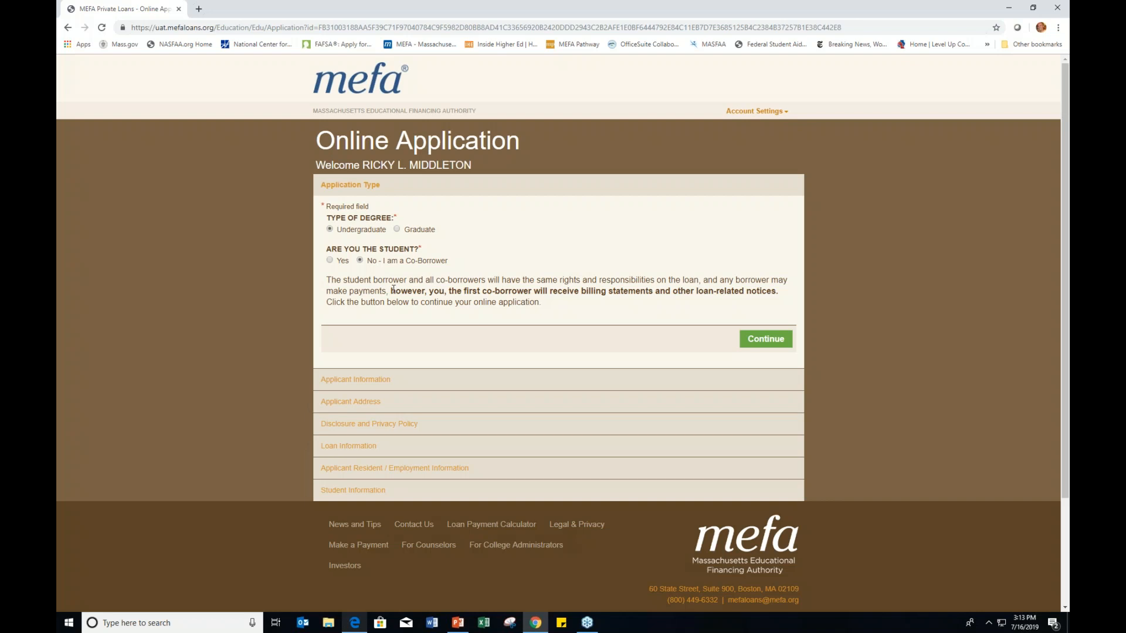
left_click_drag(394, 289, 696, 291)
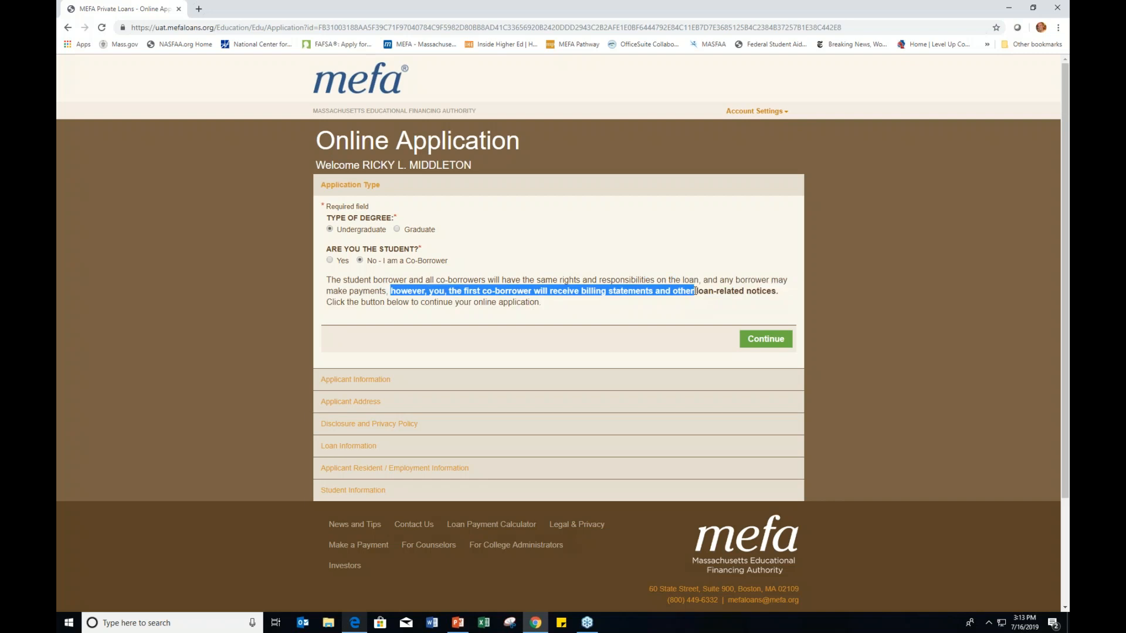
left_click(614, 322)
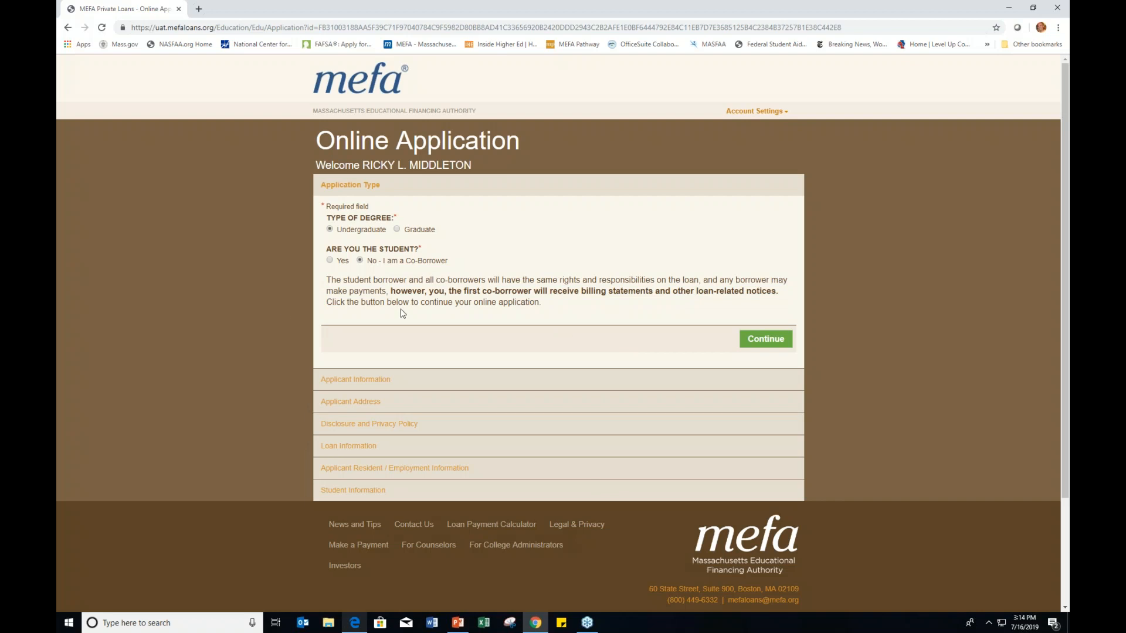
left_click(329, 261)
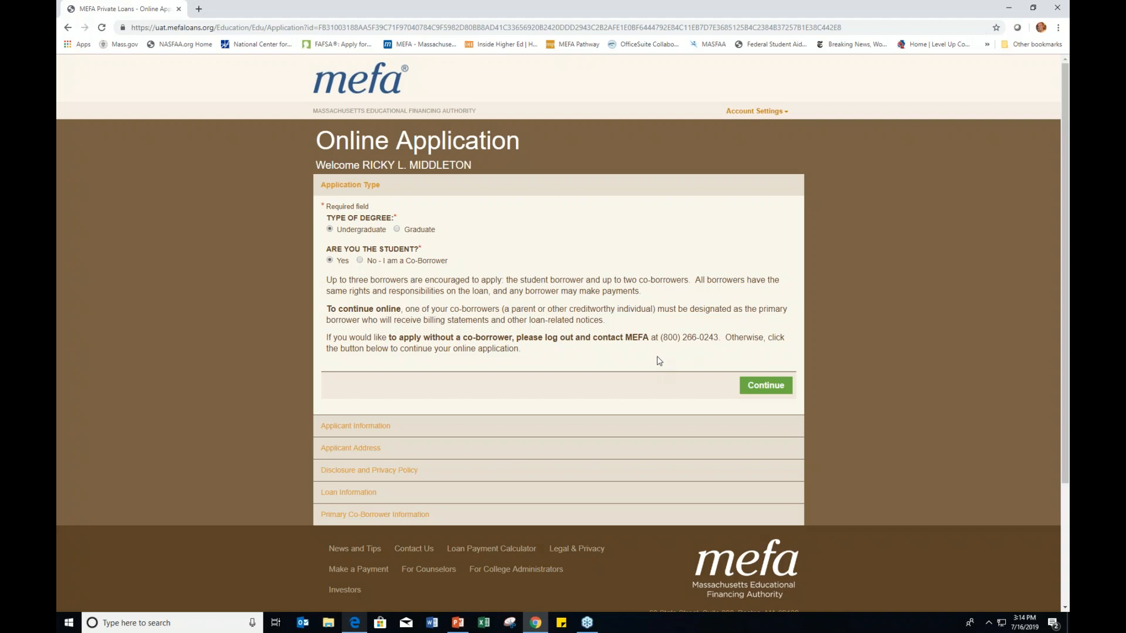
Step: Accept the Application Type, Applicant Information and Applicant Address pages unchanged
left_click(756, 388)
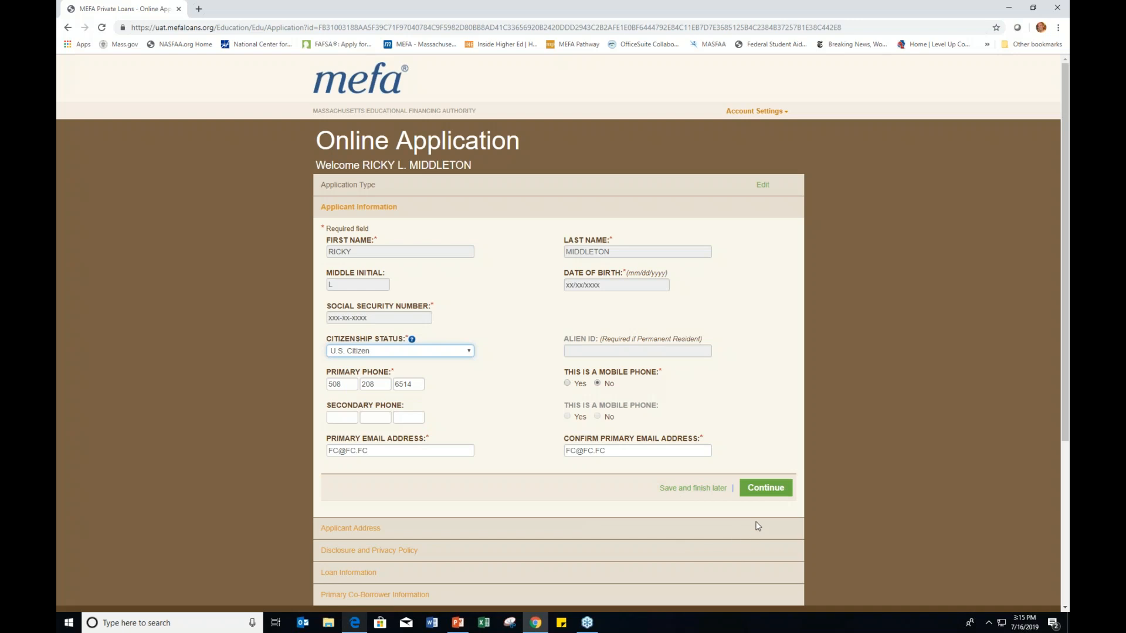
left_click(760, 489)
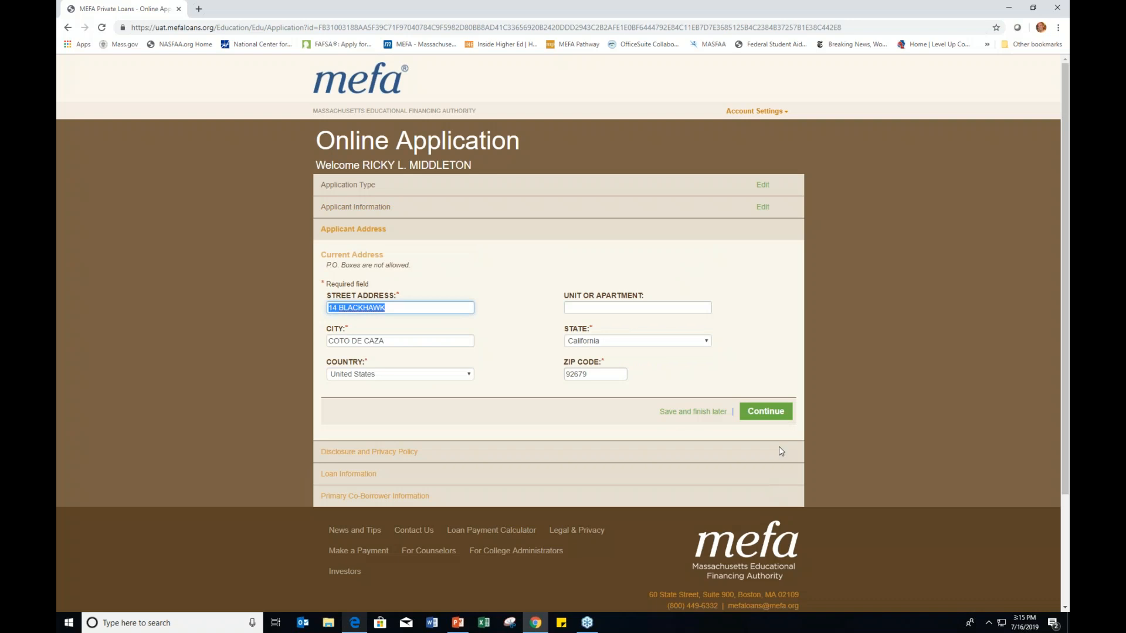
left_click(778, 415)
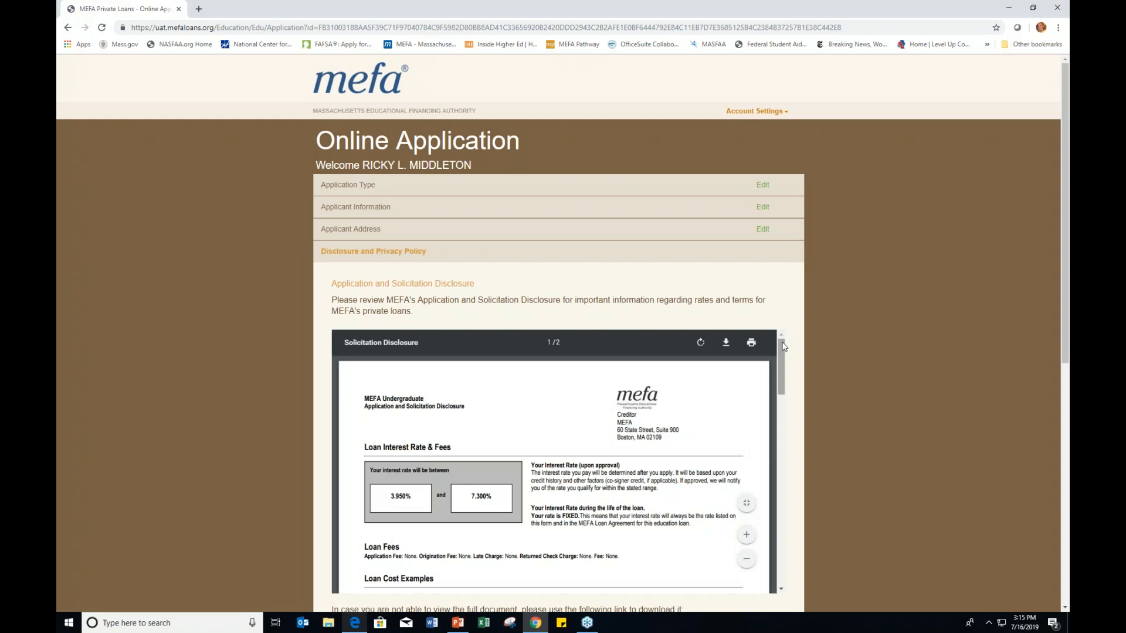
Step: Read through the Electronic Communication Disclosure and Privacy Policy, tick the consent box and continue
mouse_move(782, 346)
left_mouse_down()
mouse_move(786, 364)
mouse_move(788, 355)
left_mouse_up()
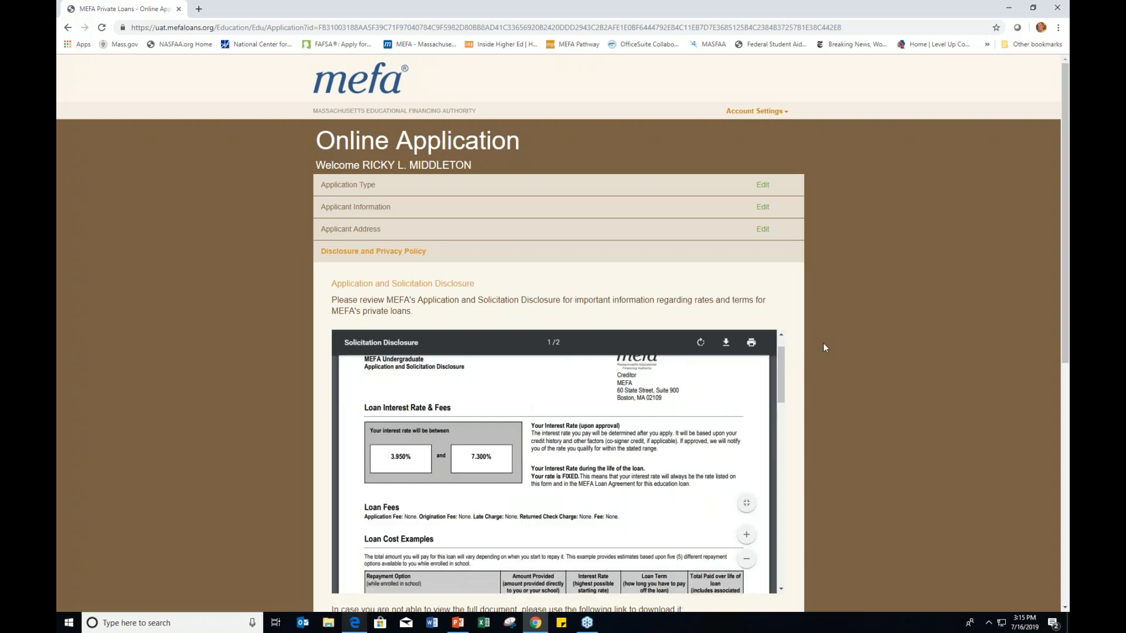
scroll(829, 343, "down", 2)
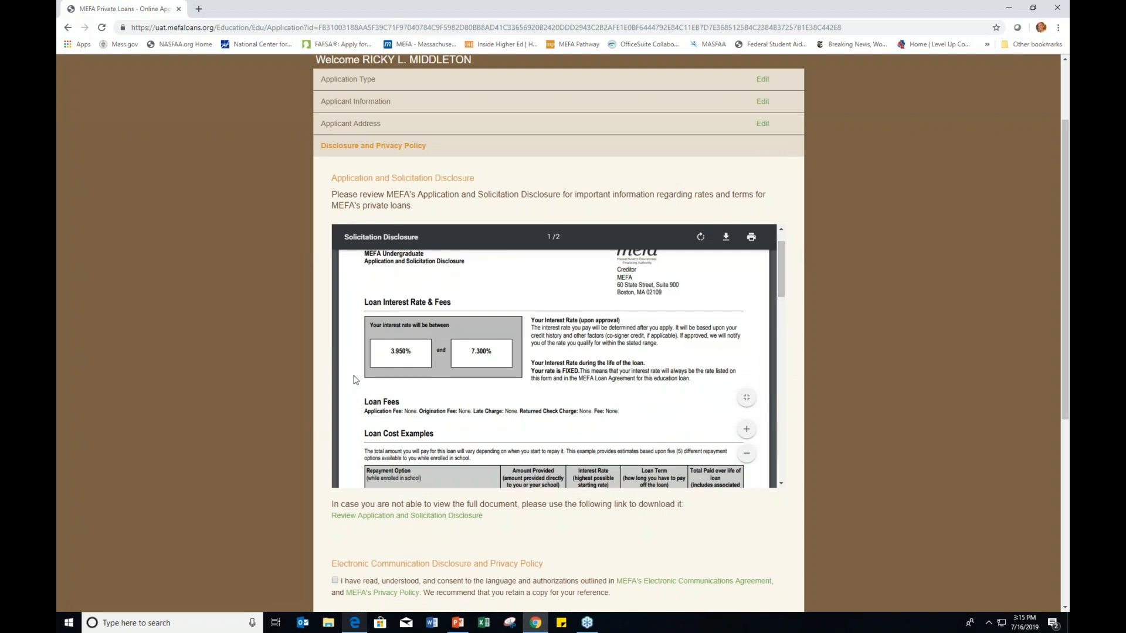
scroll(517, 374, "down", 3)
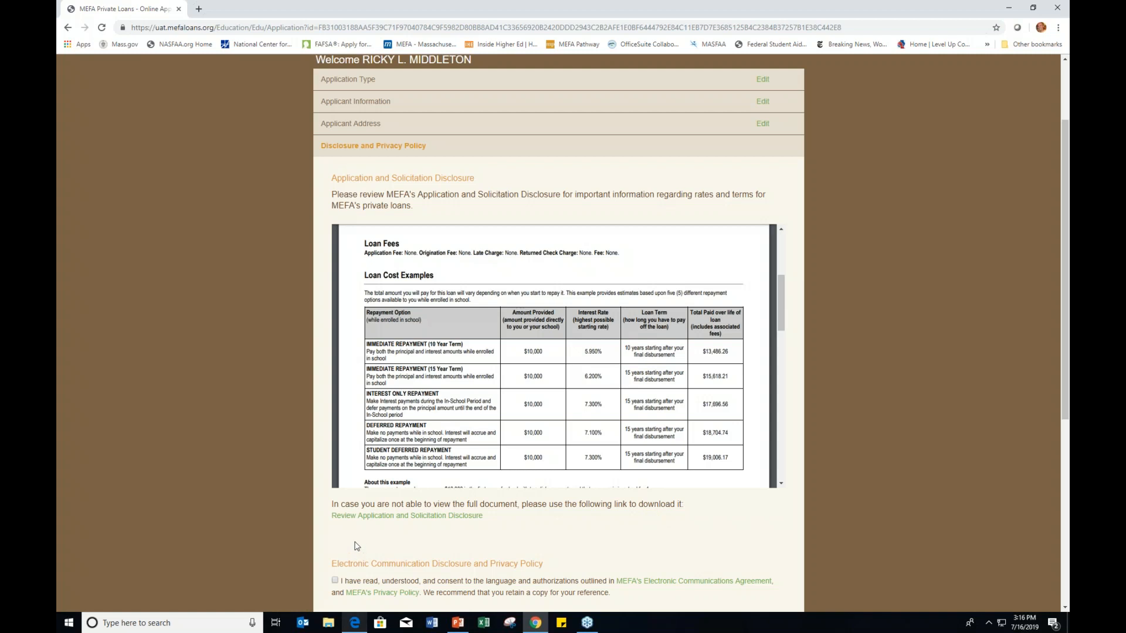
scroll(557, 411, "down", 4)
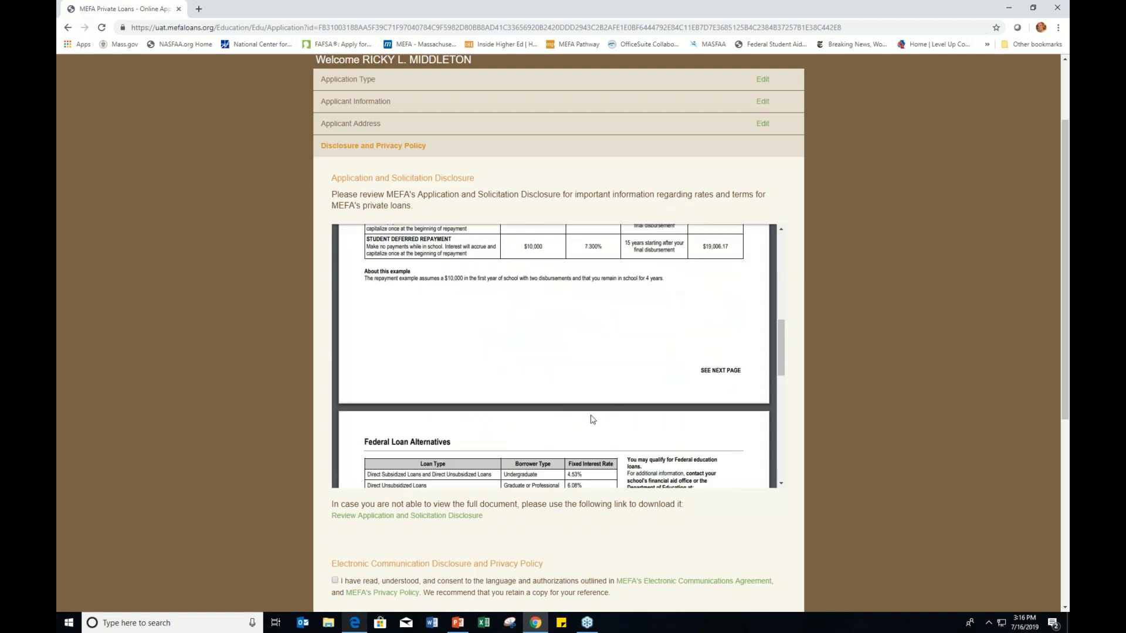
scroll(591, 420, "down", 2)
scroll(758, 495, "down", 2)
scroll(759, 495, "down", 1)
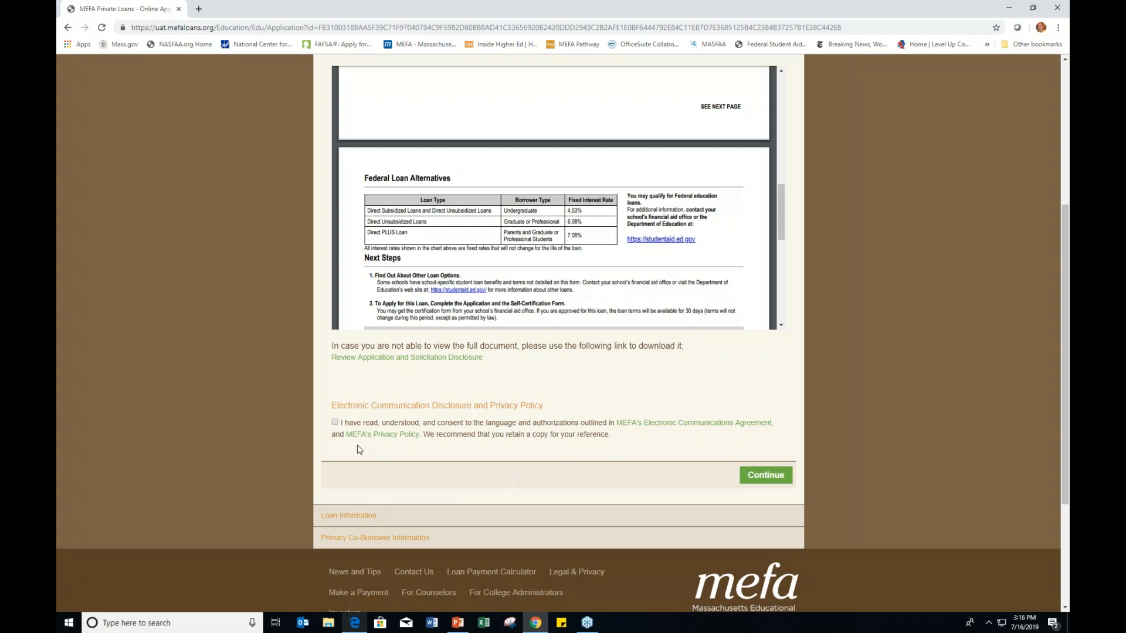
left_click(335, 422)
left_click(765, 476)
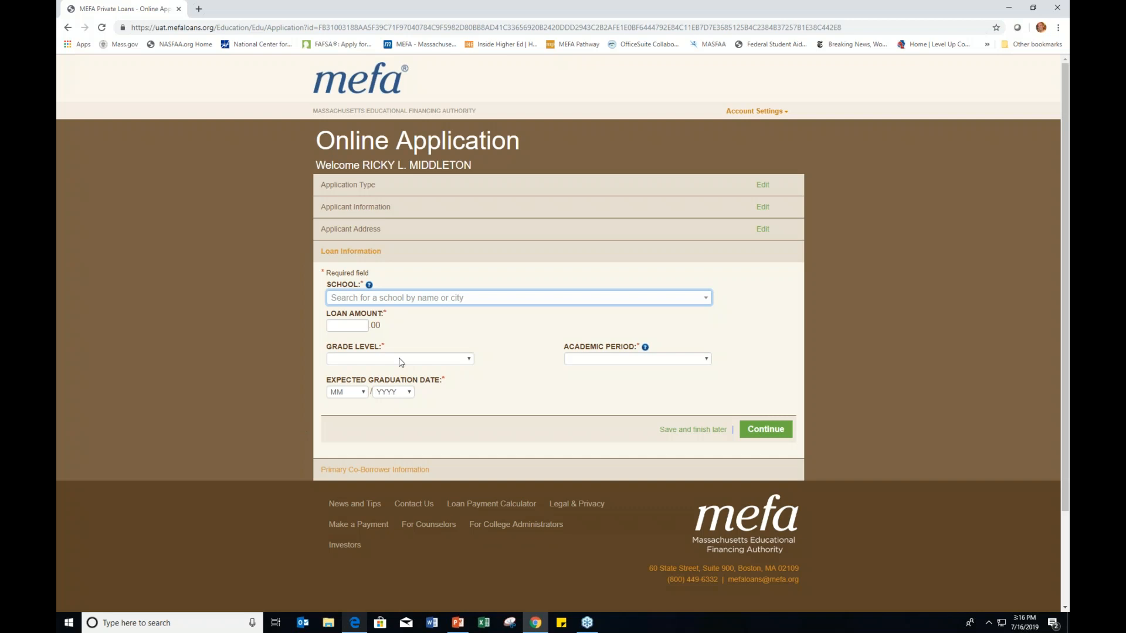
Step: Search 'boston' in the School field and select BOSTON COLLEGE (CHESTNUT HILL, MA)
left_click(428, 301)
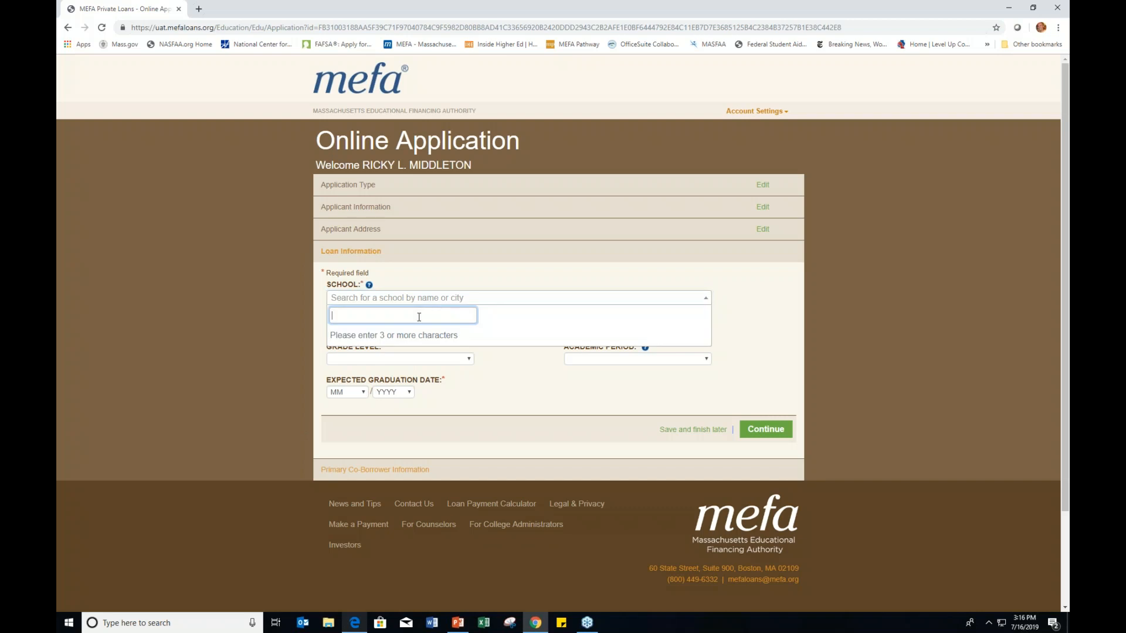
type("boston")
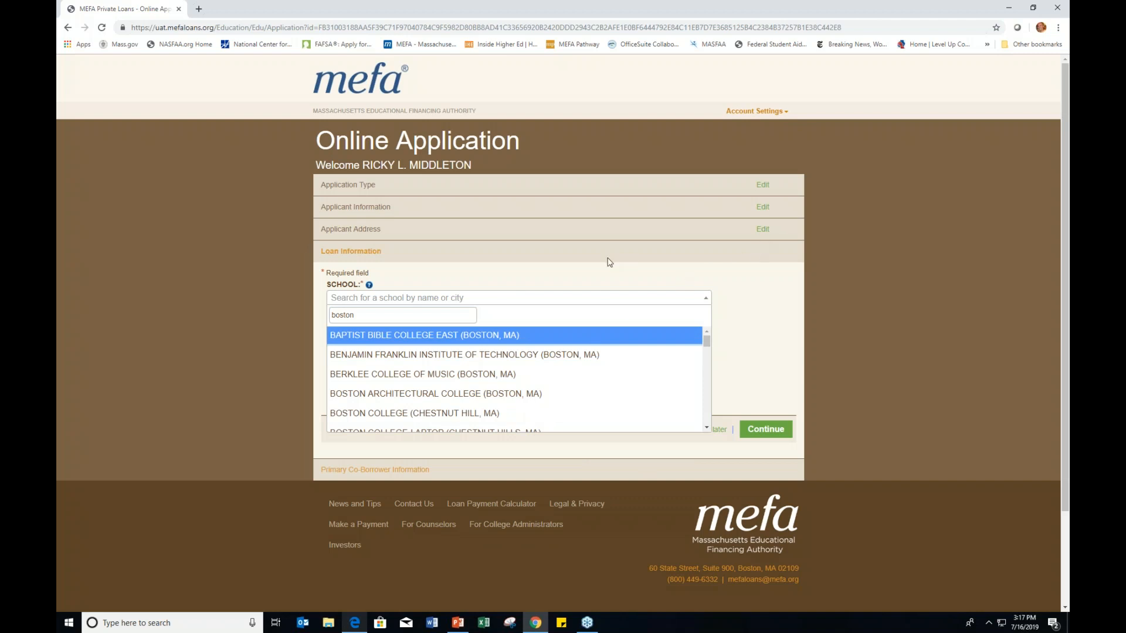
scroll(431, 374, "down", 1)
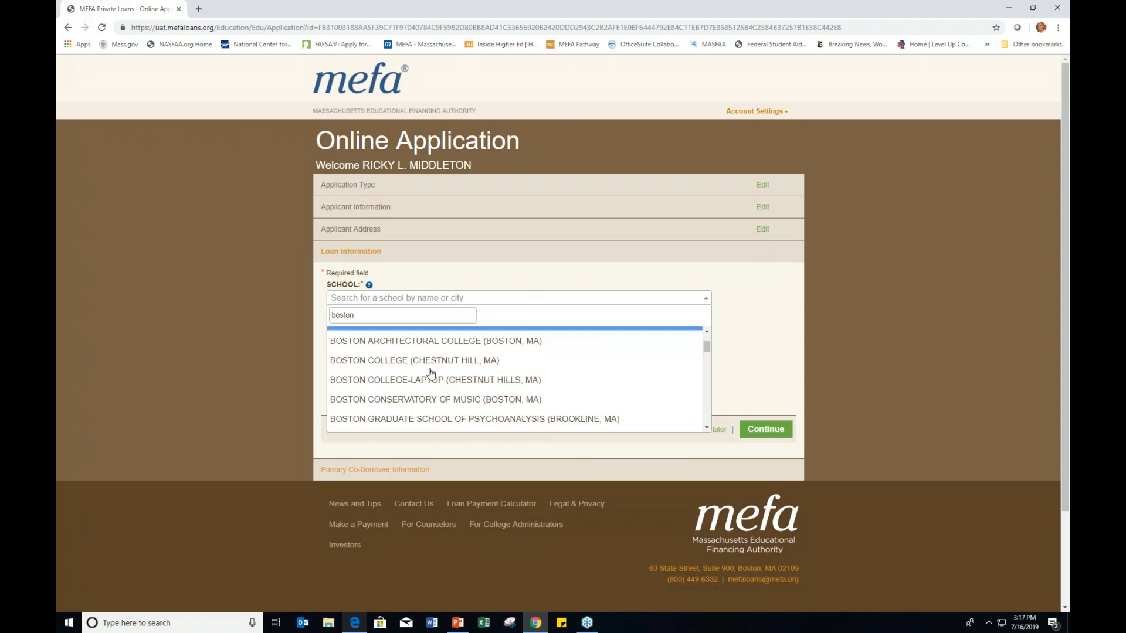
left_click(410, 353)
Step: Enter a loan amount of 25000 and set the grade level to Freshman
left_click(360, 326)
type("25000")
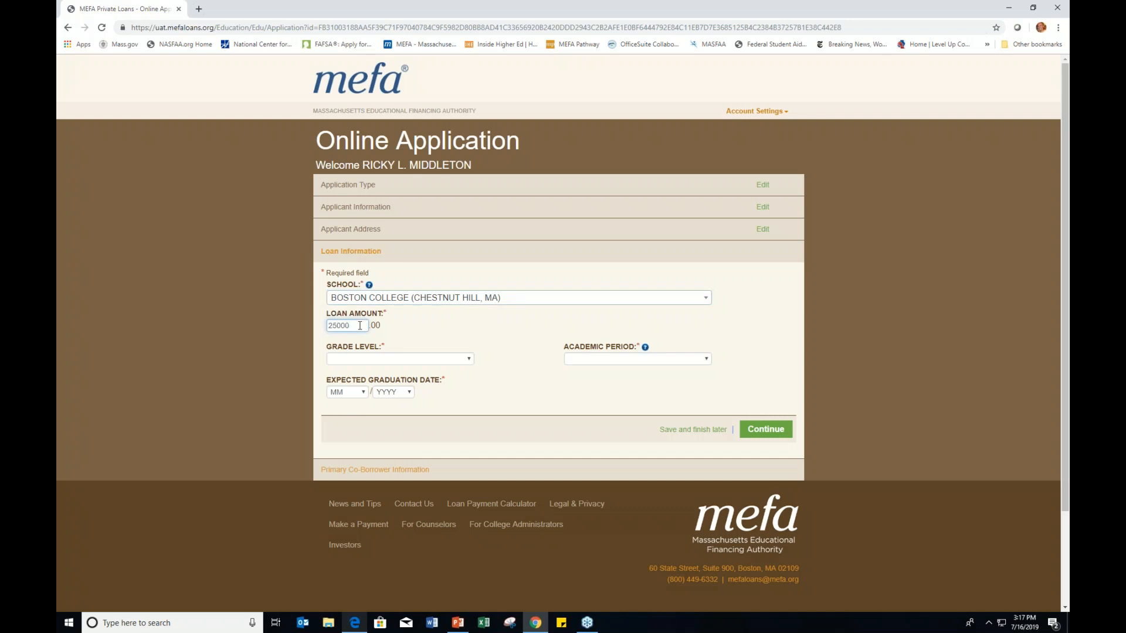
left_click(370, 360)
left_click(368, 389)
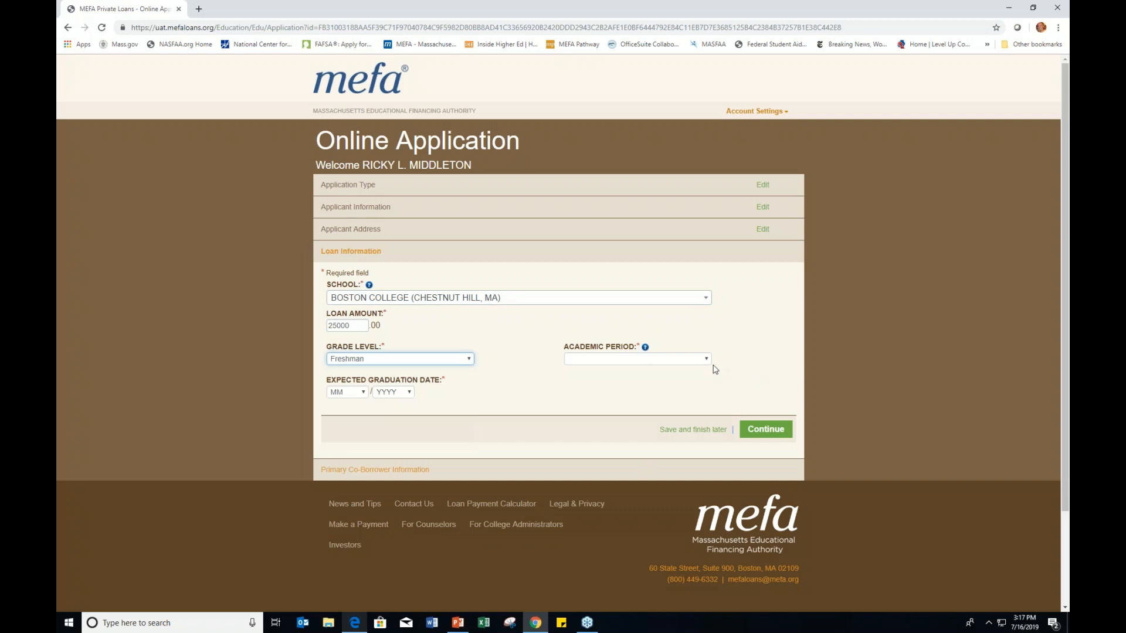
Step: Choose academic period FULL YEAR 2019-2020 and graduation date 05/2022, then save the loan details
left_click(706, 359)
left_click(706, 361)
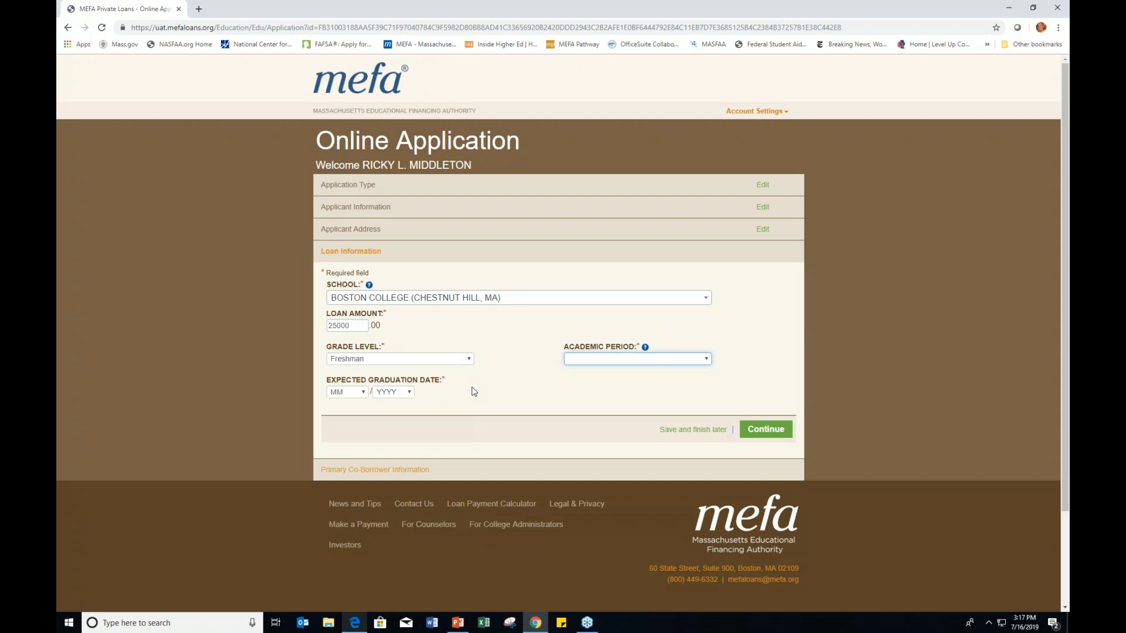
left_click(648, 367)
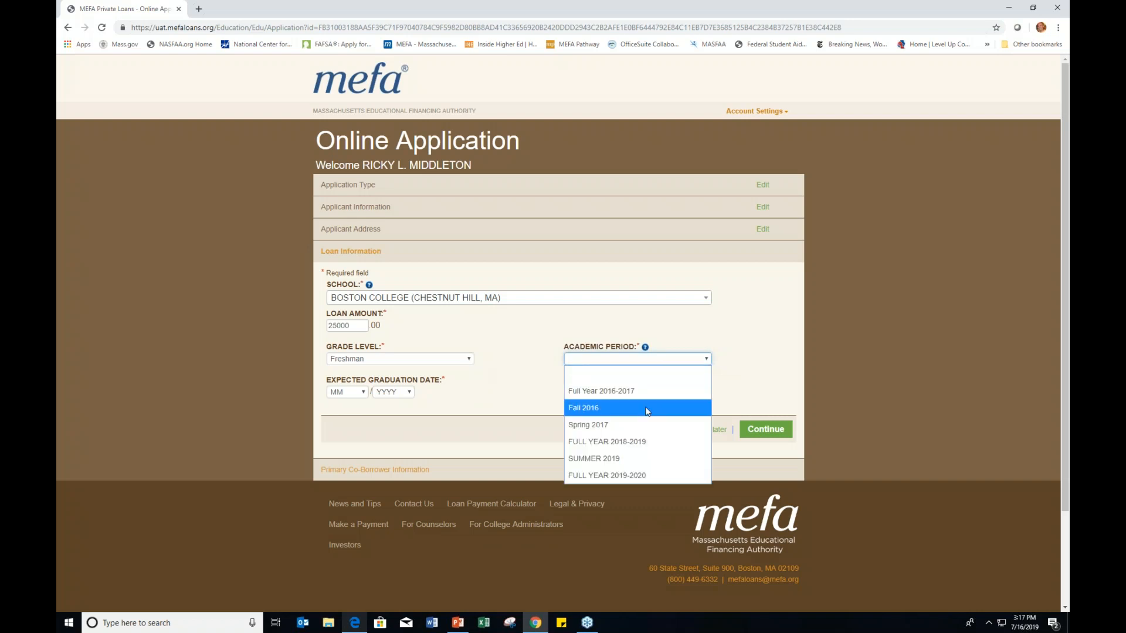
left_click(642, 474)
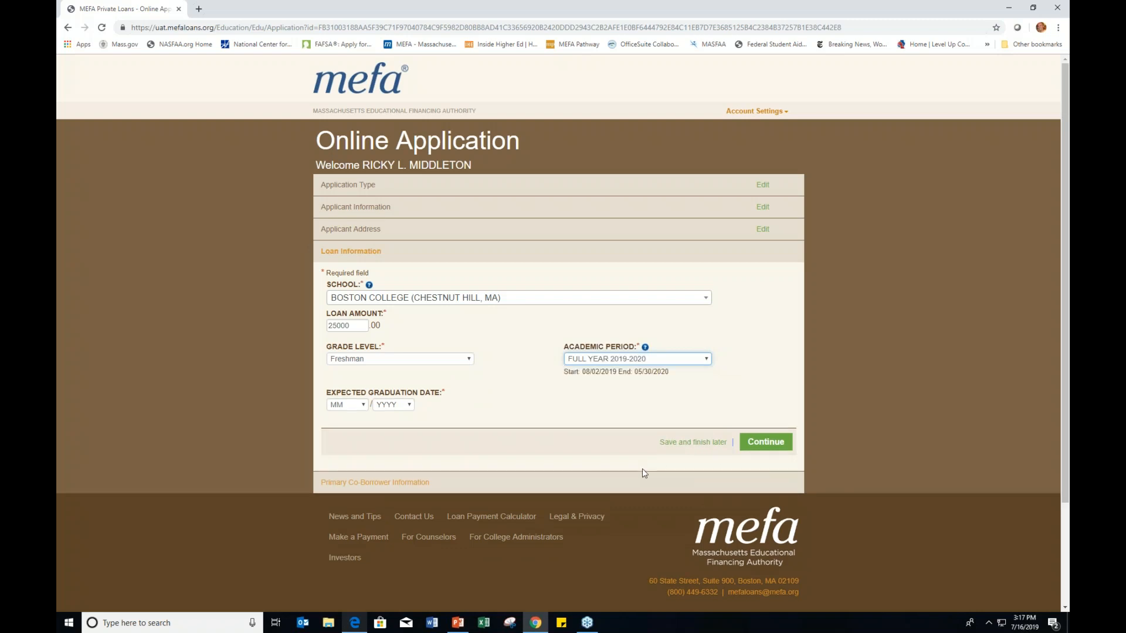
left_click(354, 404)
left_click(361, 273)
left_click(380, 405)
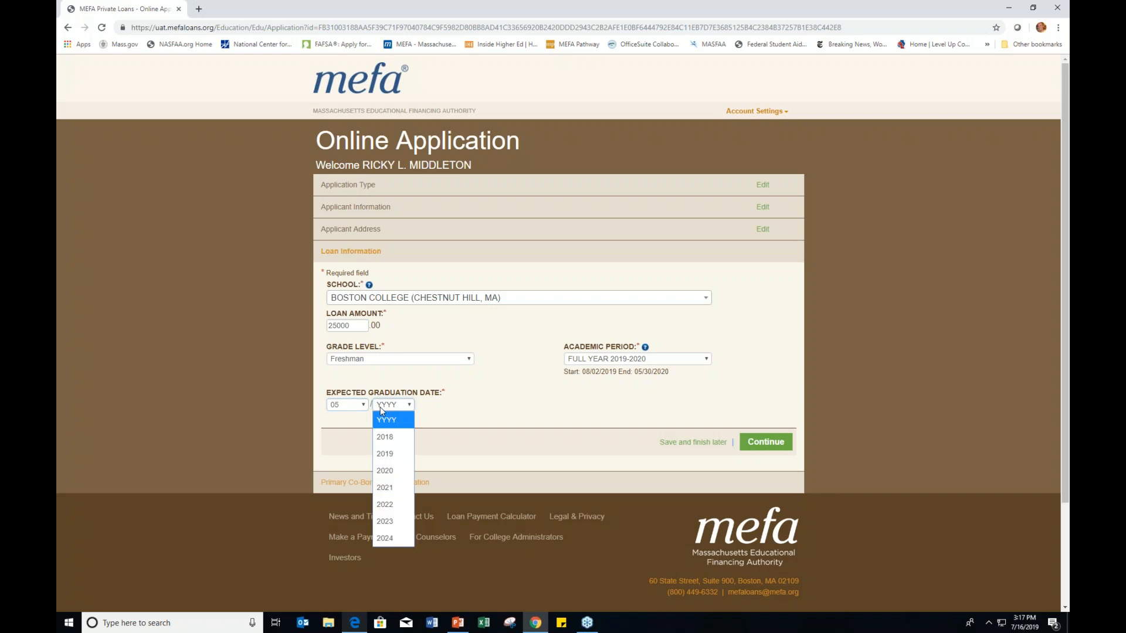
left_click(376, 511)
left_click(765, 441)
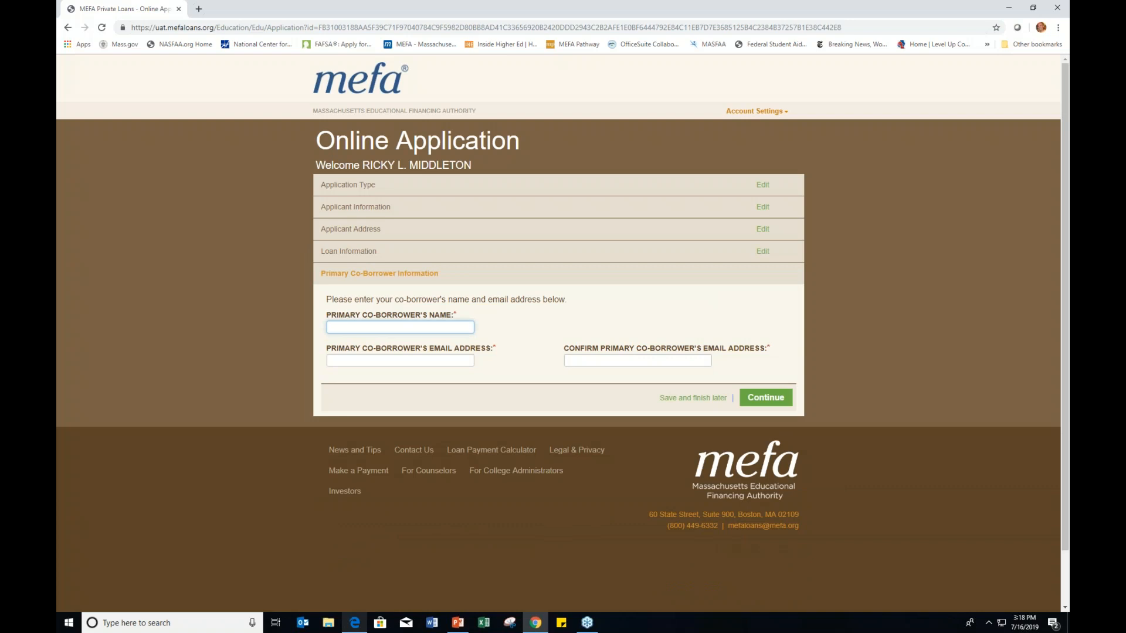
Step: Enter the co-borrower's first name and e-mail address, then retype the e-mail in Confirm
type("Patty")
left_click(400, 361)
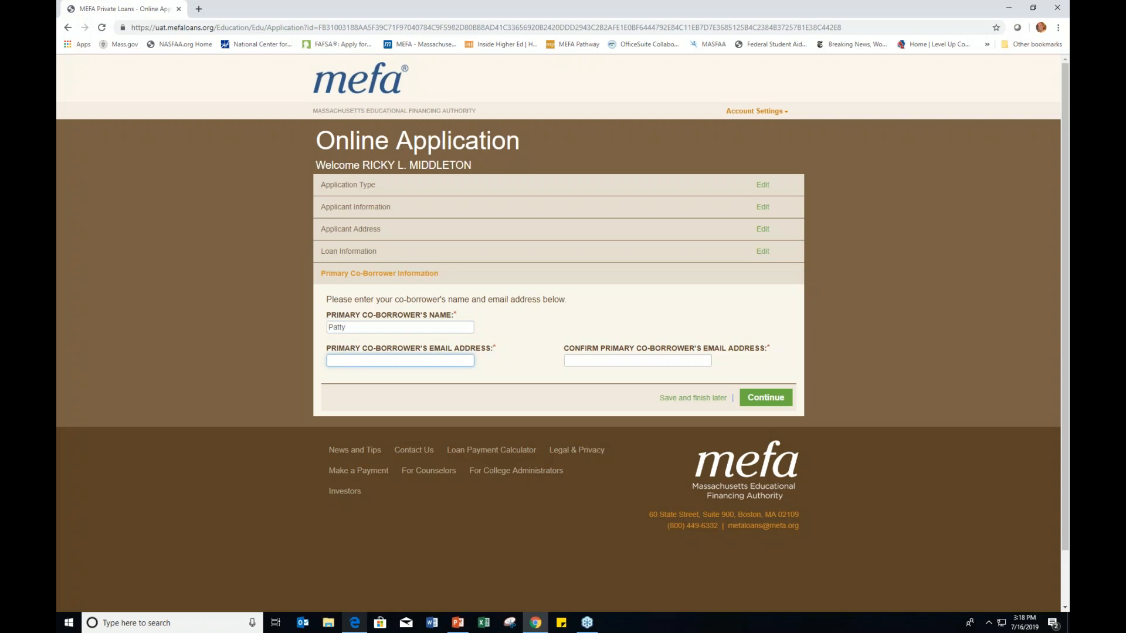
key("Tab")
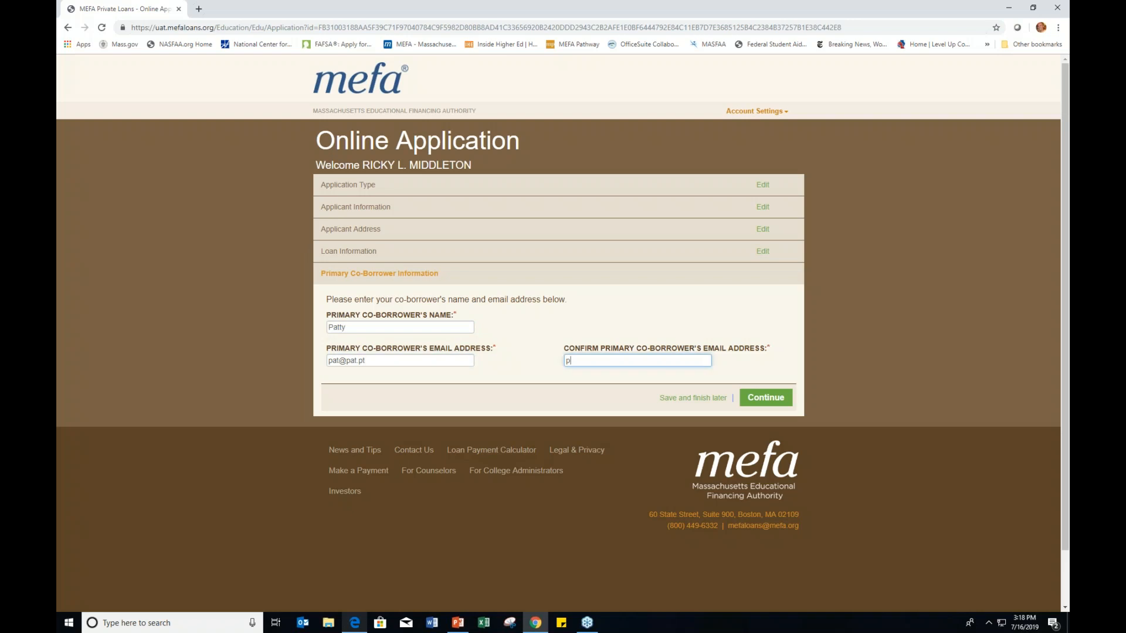
Step: Save the co-borrower details, scroll through the review summary and continue to Authorize and Submit
left_click(752, 387)
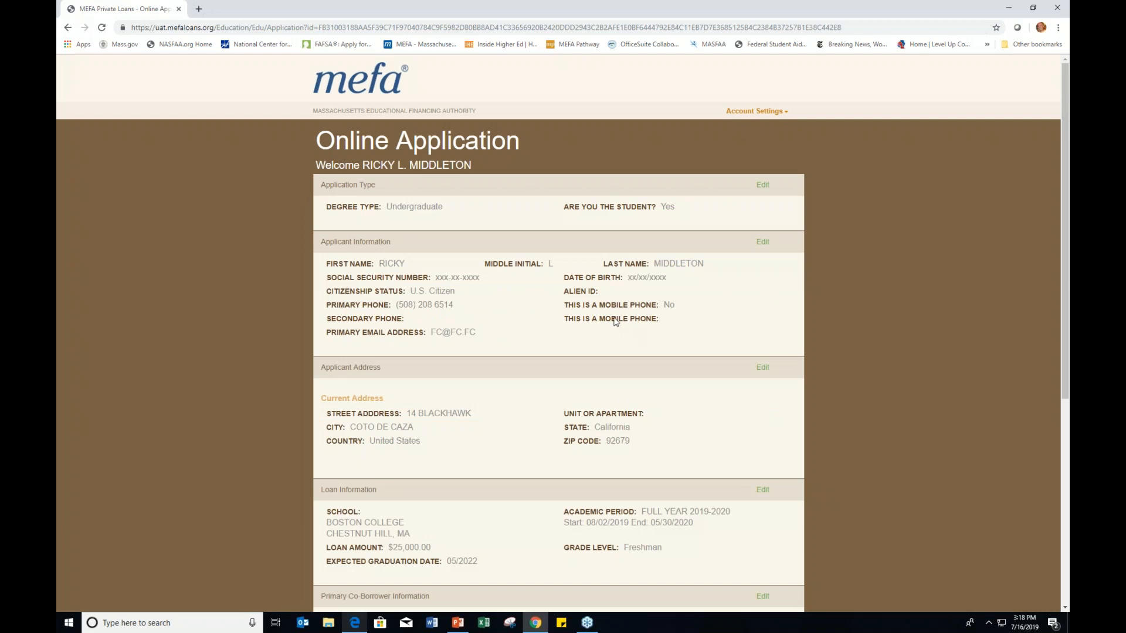
scroll(560, 384, "down", 1)
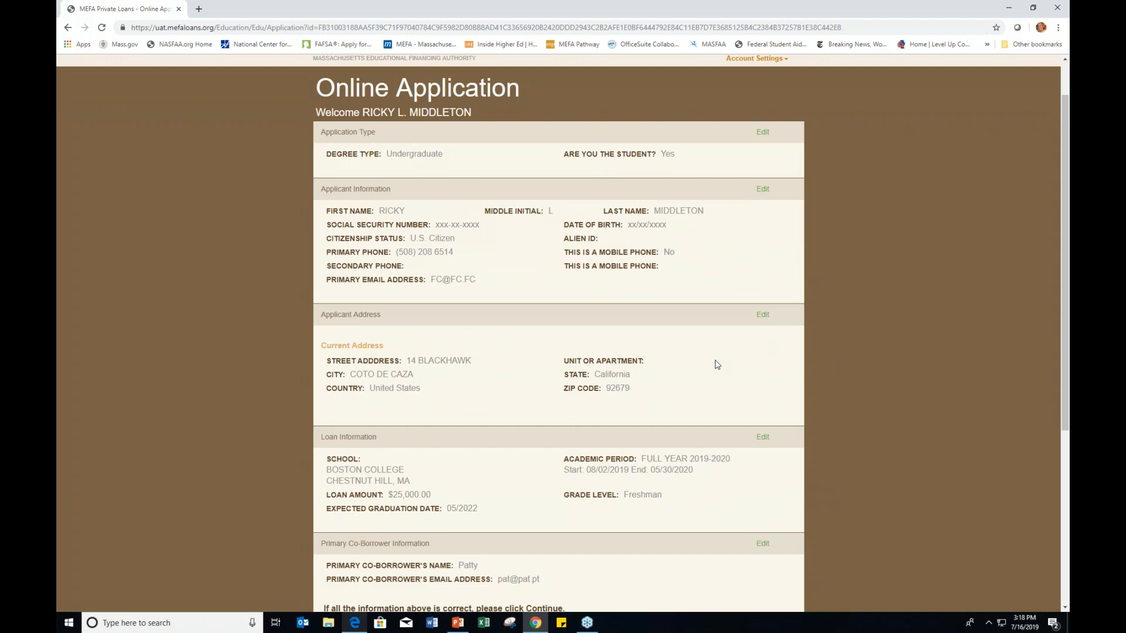
scroll(718, 365, "down", 2)
scroll(717, 365, "up", 1)
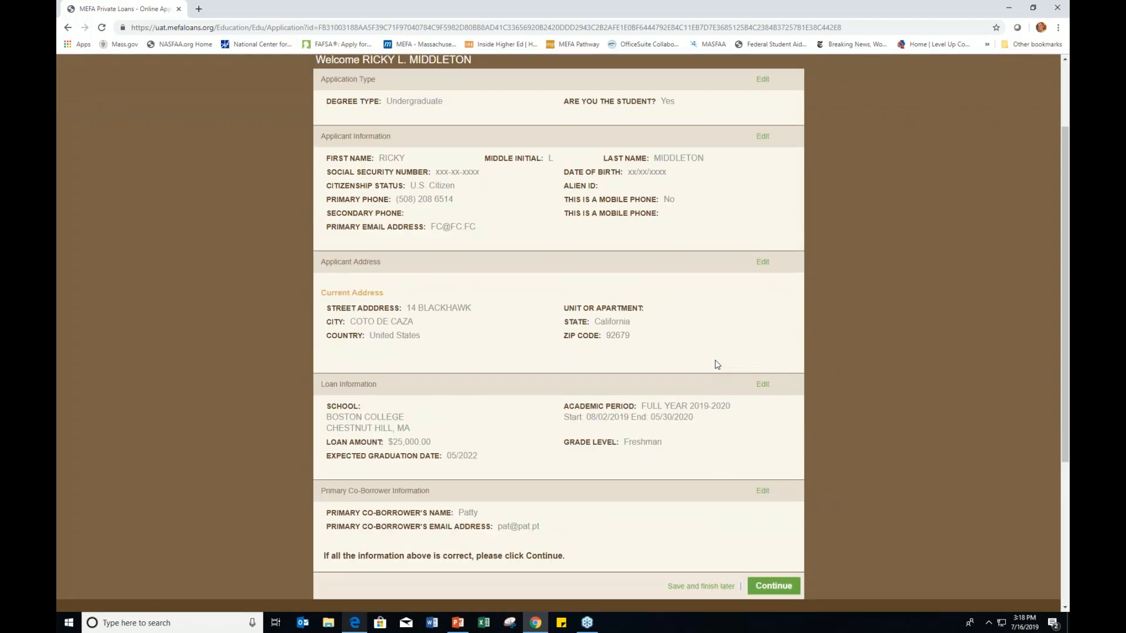
scroll(717, 365, "down", 1)
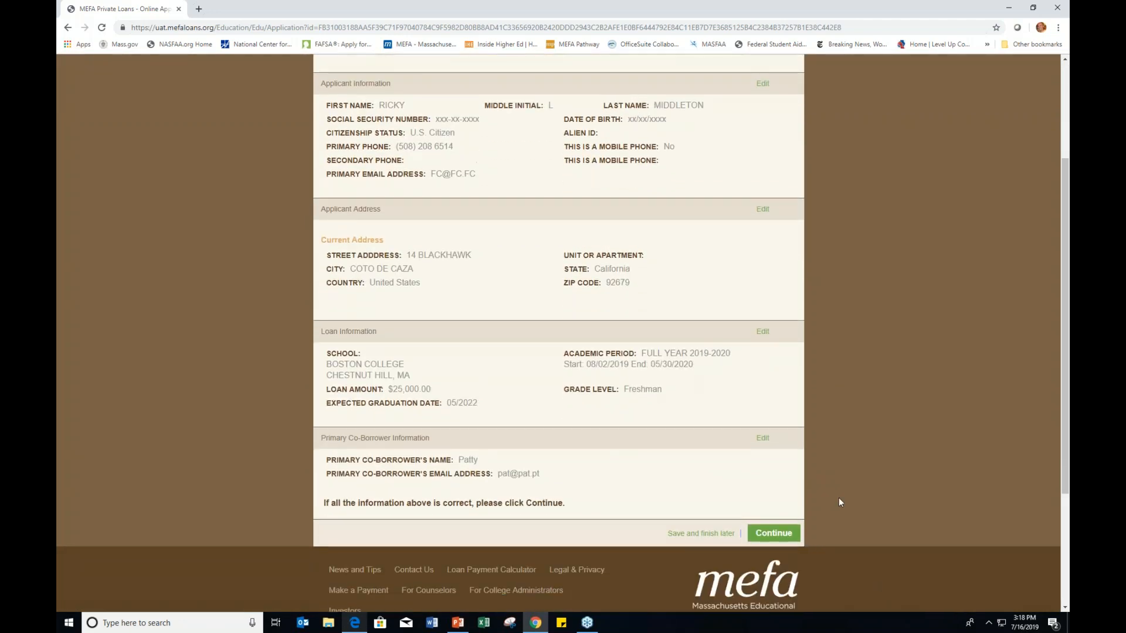
left_click(773, 534)
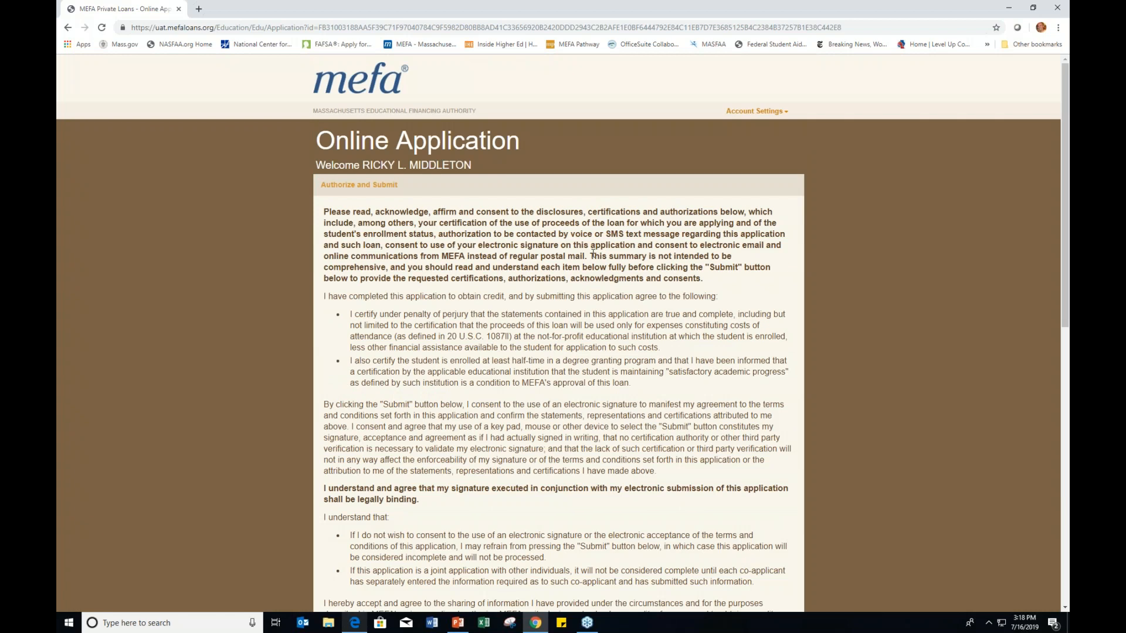
Step: Read through the certification, credit authorization and consent disclosures, then sign and submit the student's application
scroll(593, 253, "down", 1)
left_click_drag(364, 262, 463, 295)
left_click(643, 340)
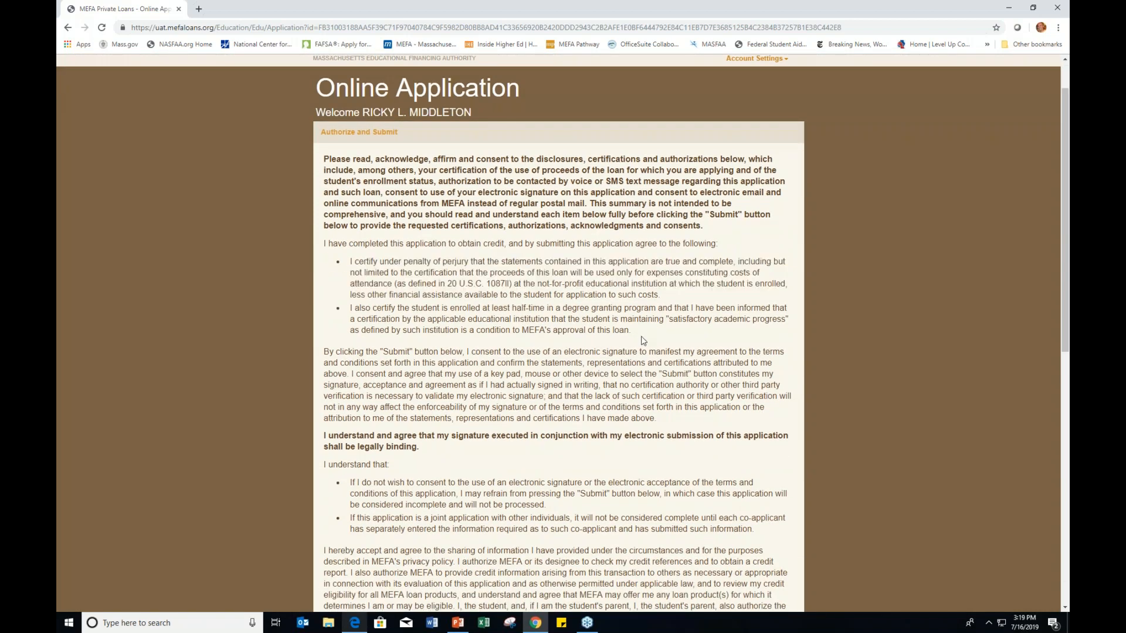
scroll(643, 341, "down", 2)
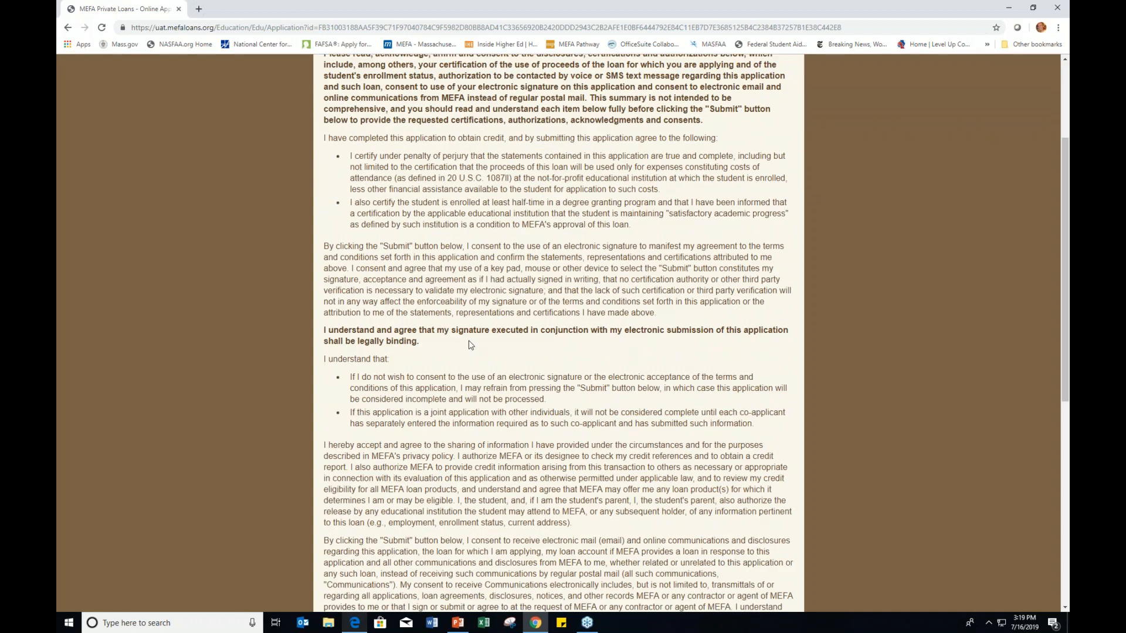
scroll(471, 346, "down", 1)
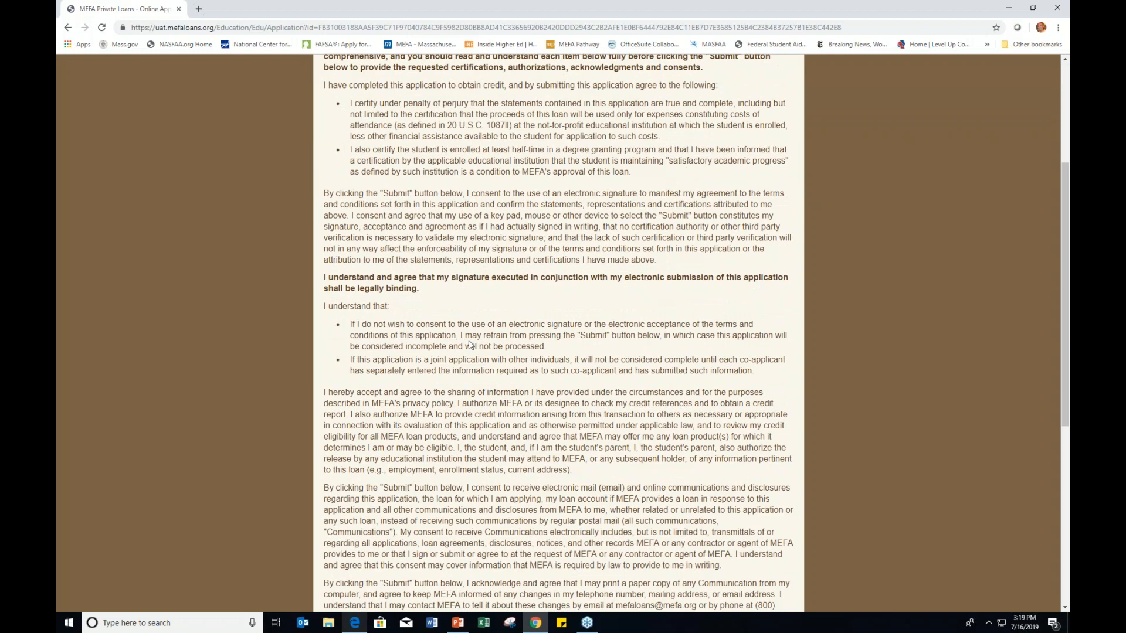
scroll(471, 345, "down", 1)
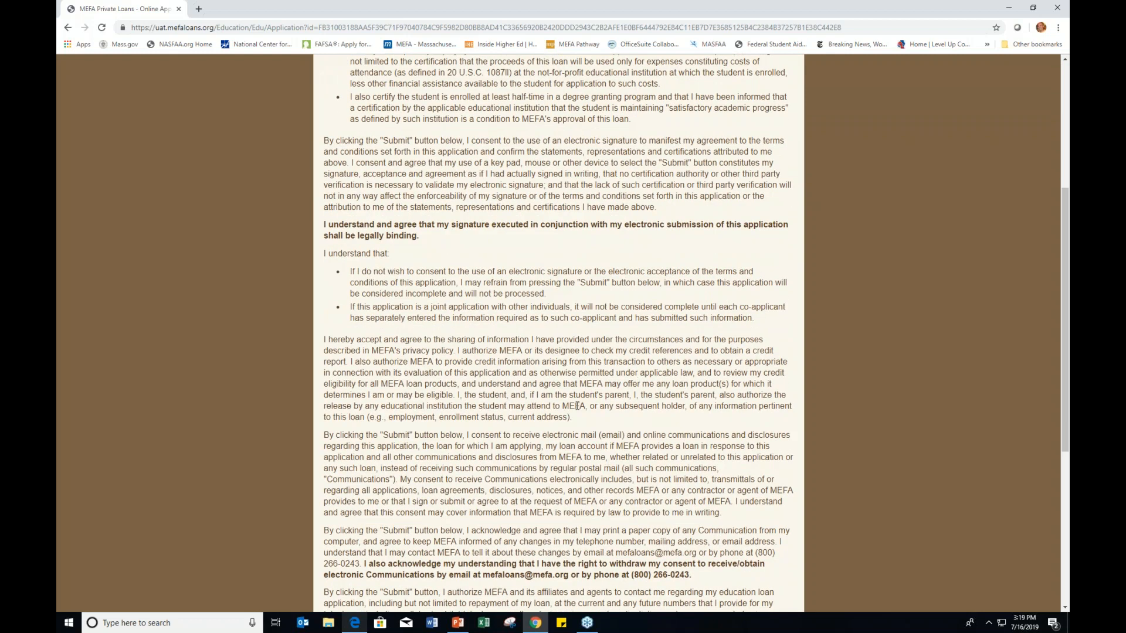
scroll(458, 449, "down", 1)
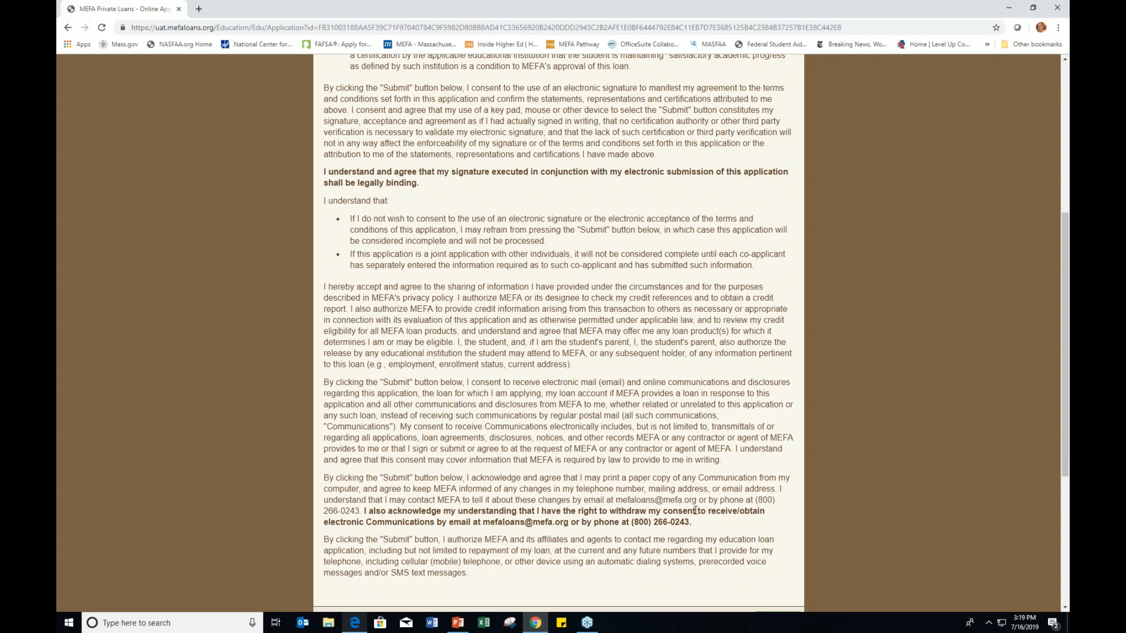
scroll(695, 511, "down", 1)
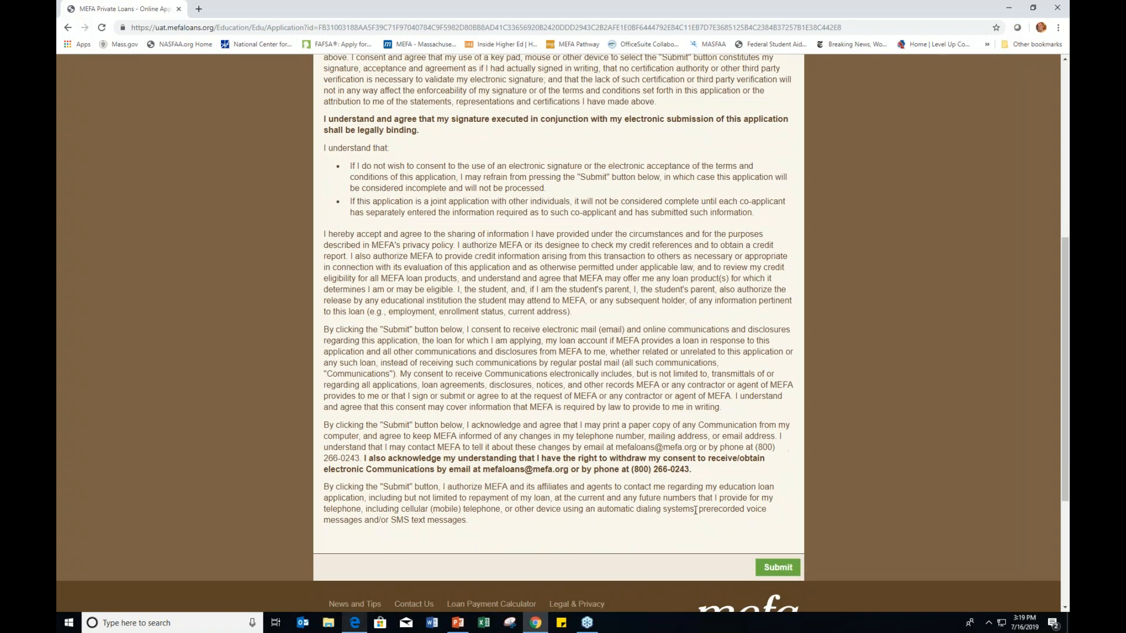
left_click(778, 568)
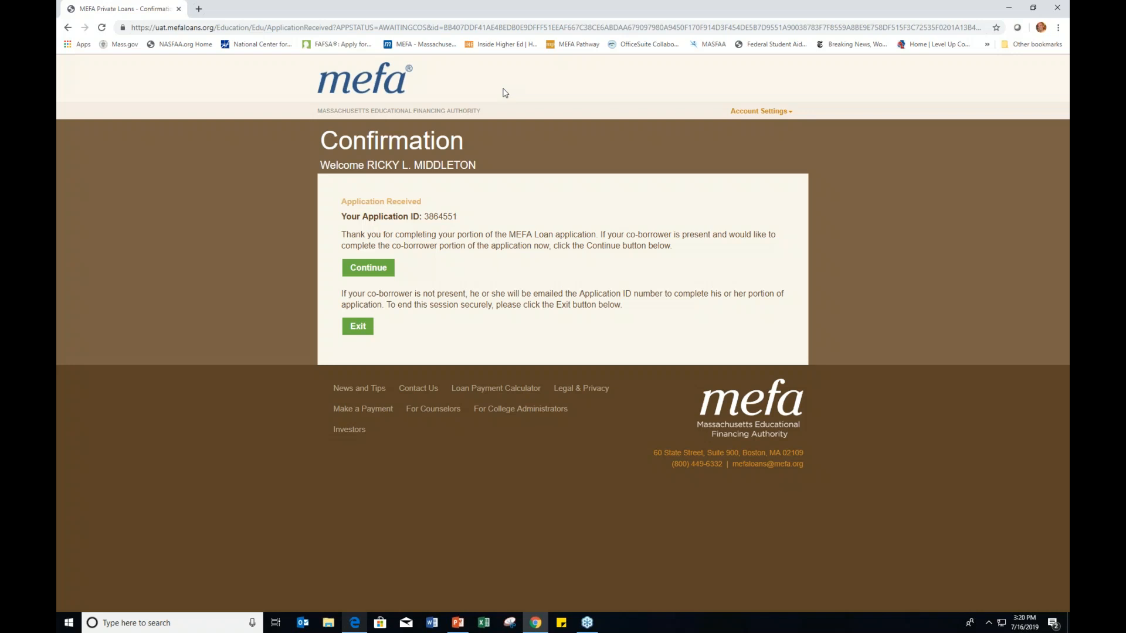
left_click(489, 29)
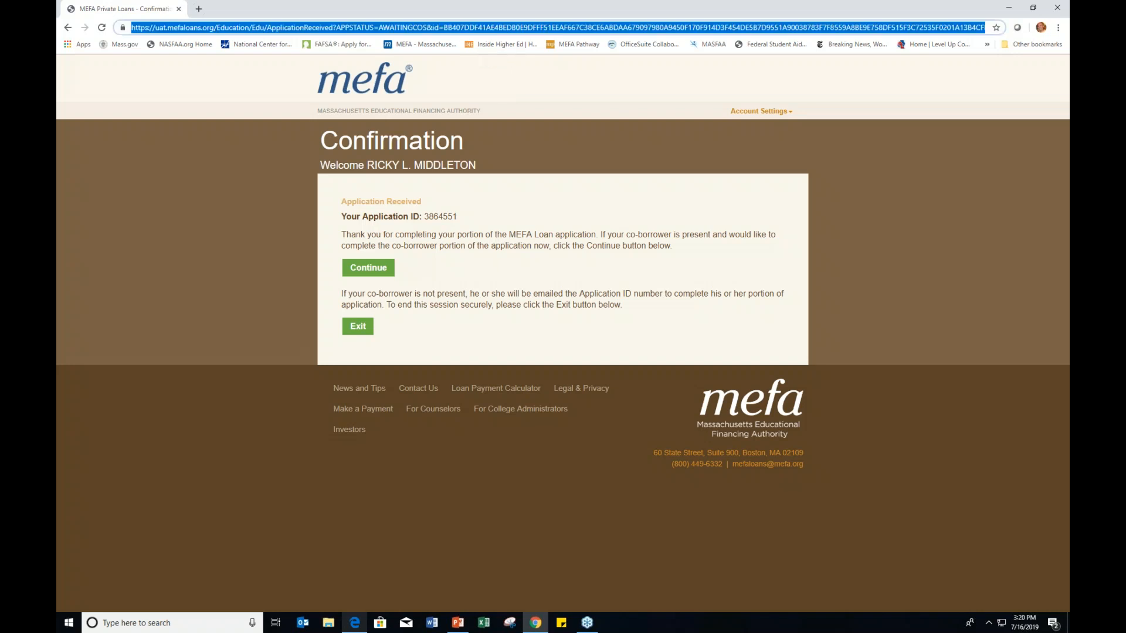
type("uat")
key("BackSpace")
key("BackSpace")
key("BackSpace")
type("htt")
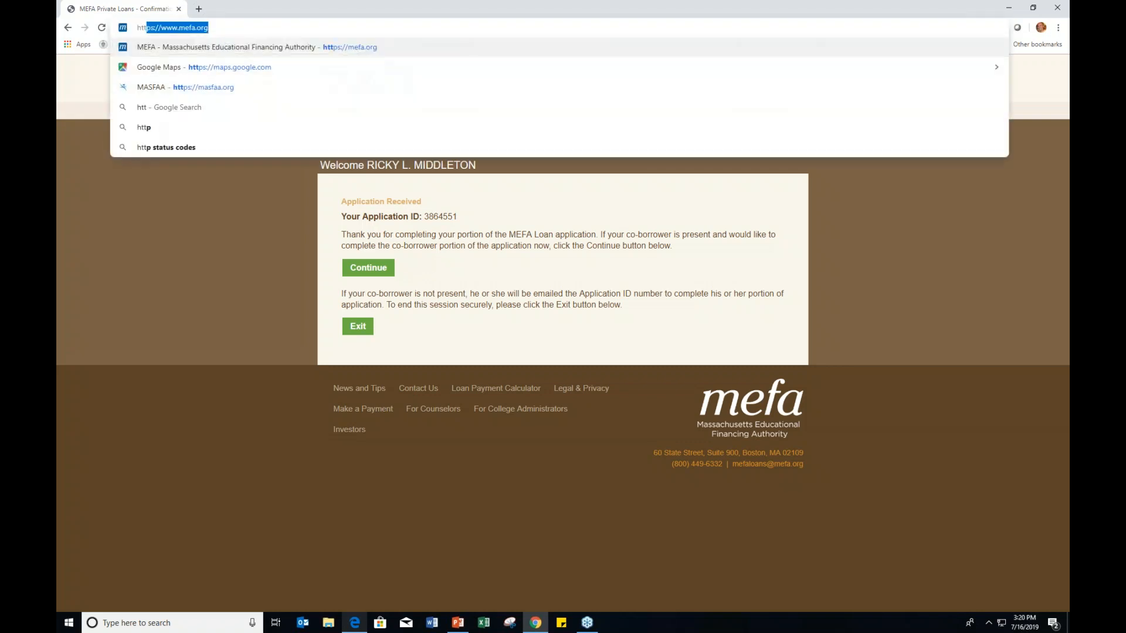
type("ps://")
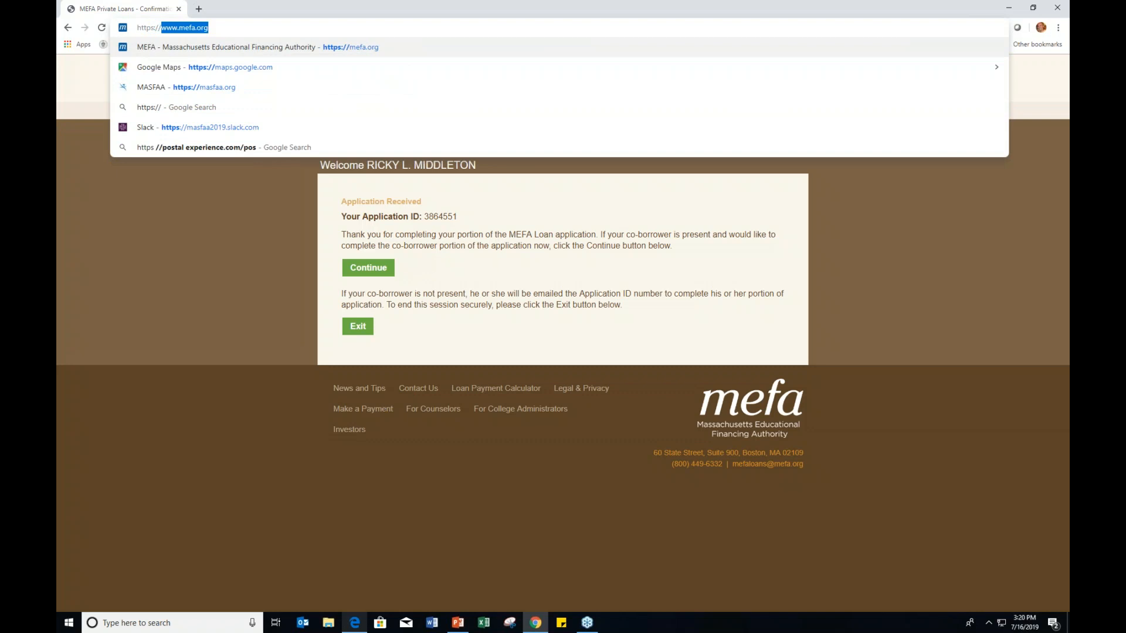
type("uat.me")
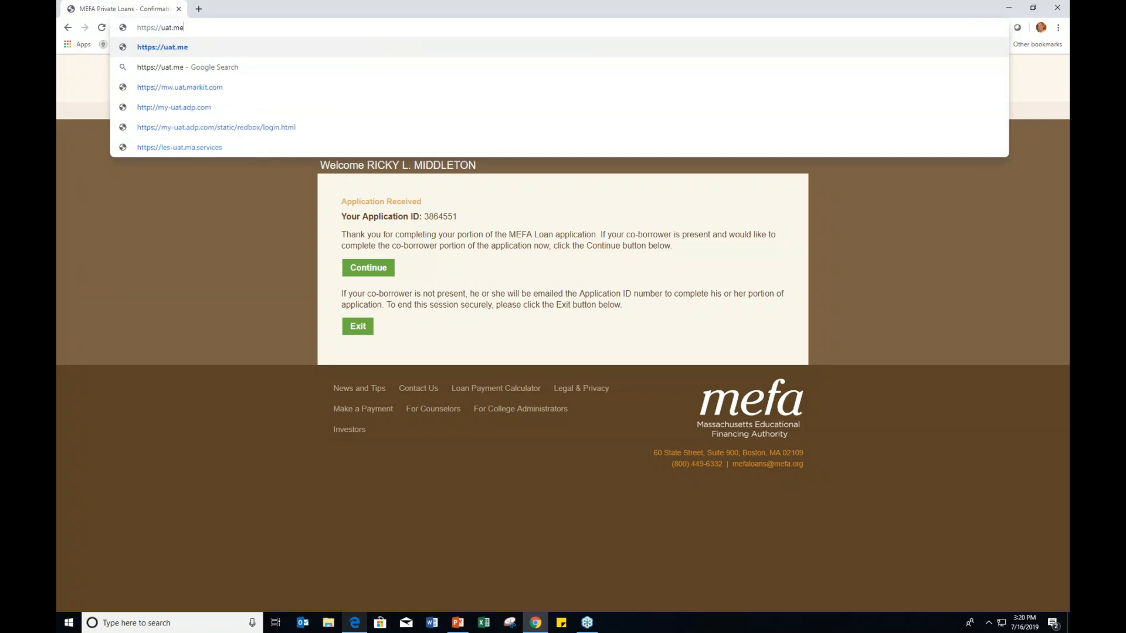
type("faloans.org")
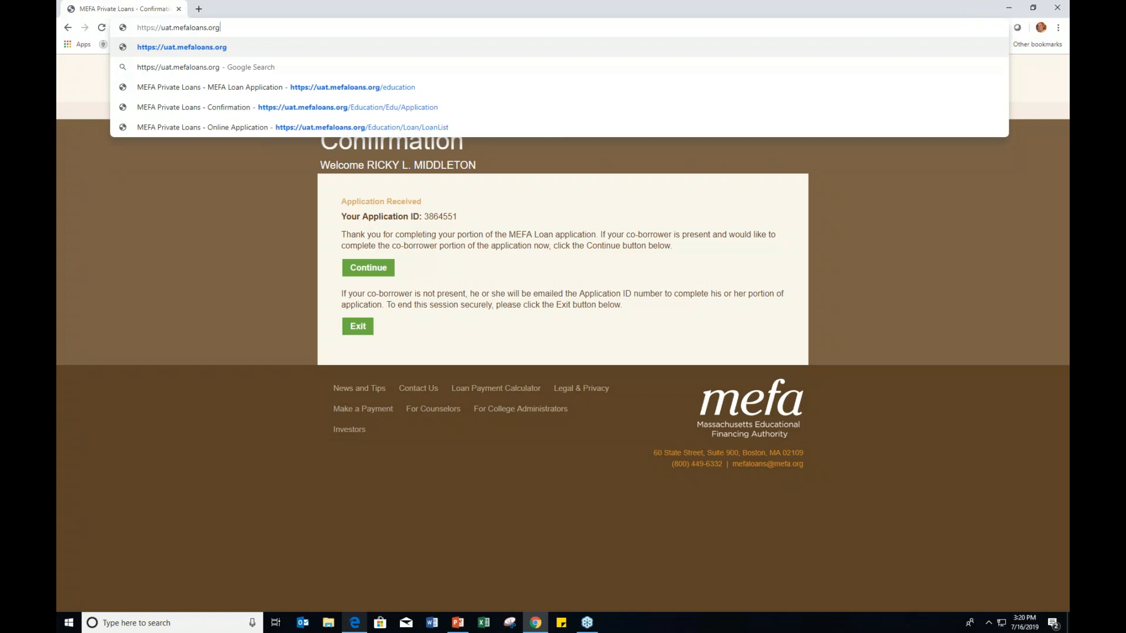
type("/education")
key("Return")
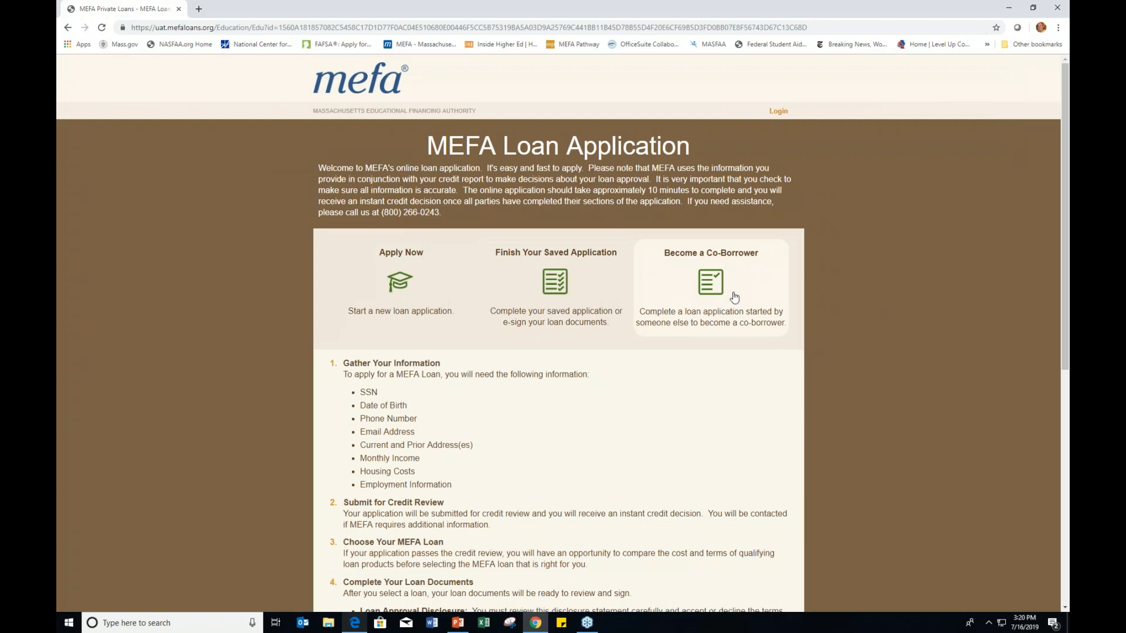
Step: Choose Become a Co-Borrower and sign in with the co-borrower's username and password
left_click(706, 287)
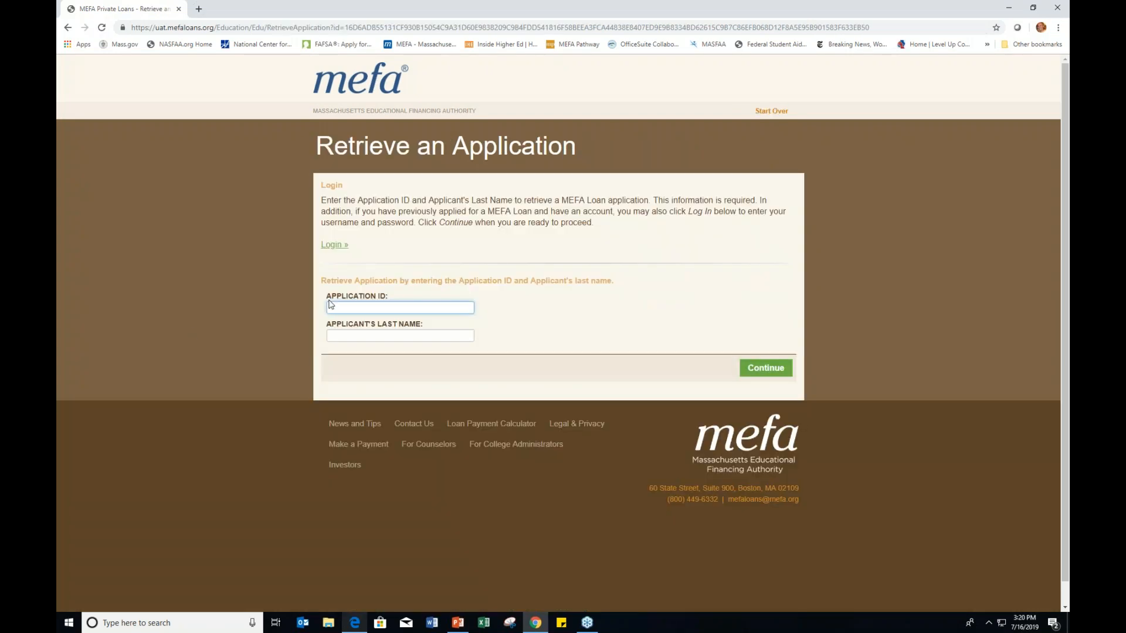
left_click(346, 246)
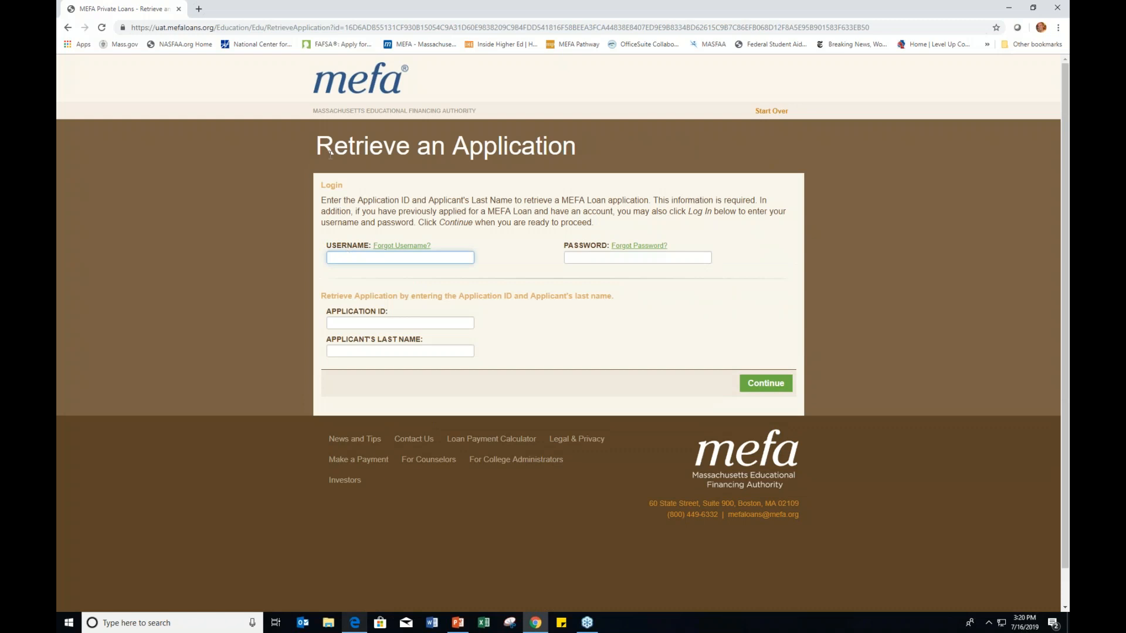
key("Tab")
type("••••••")
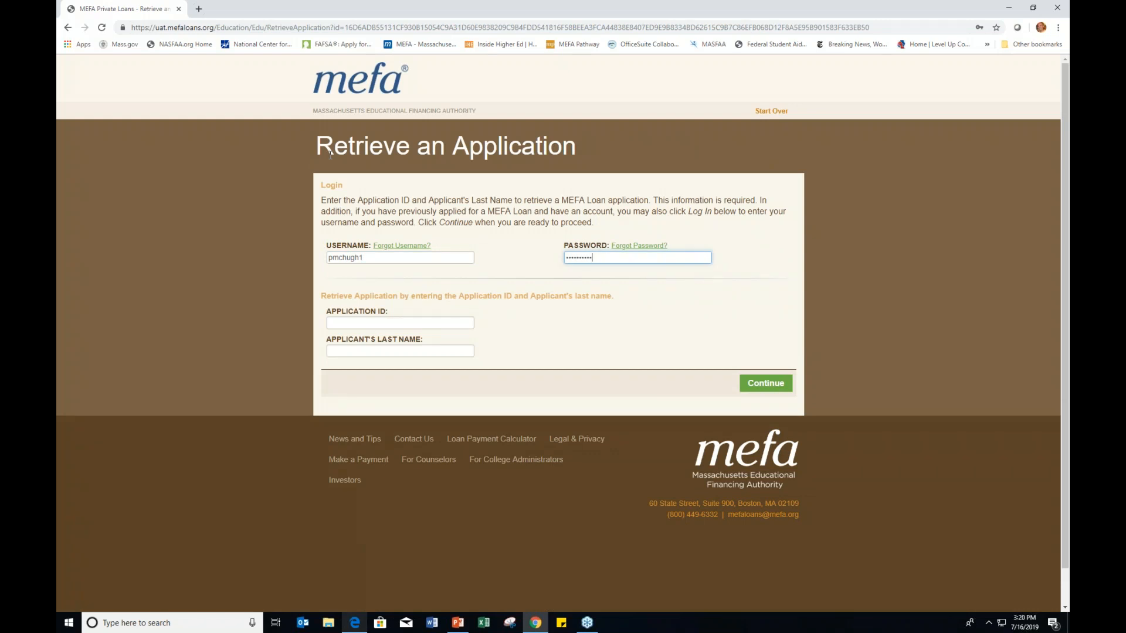
key("Tab")
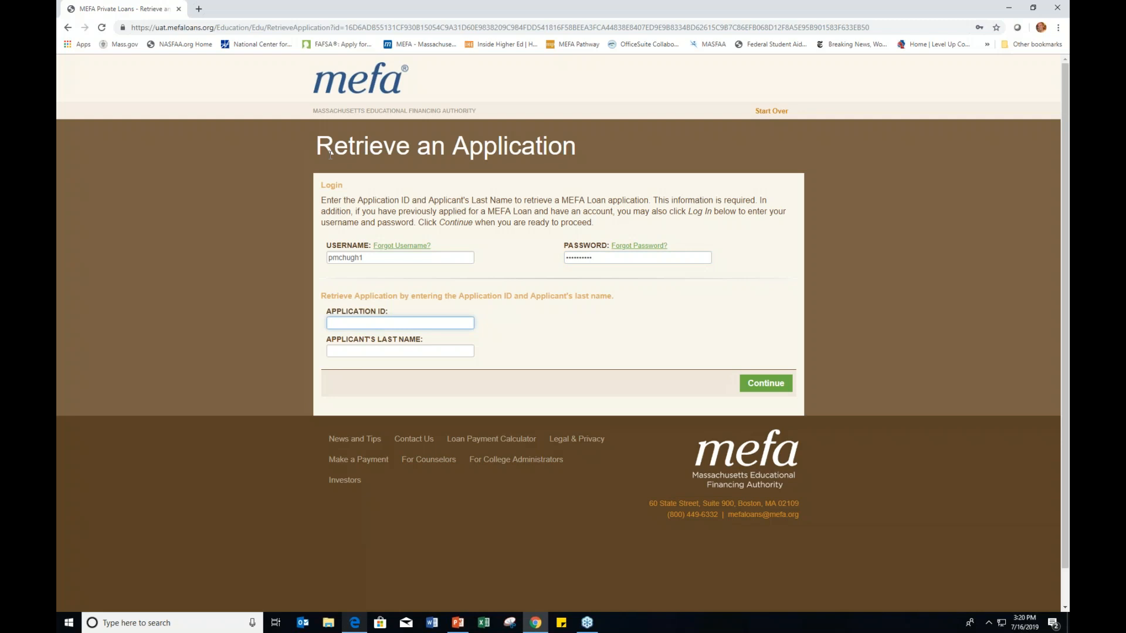
Step: Retrieve the student's application using its application ID and the applicant's last name
key("Tab")
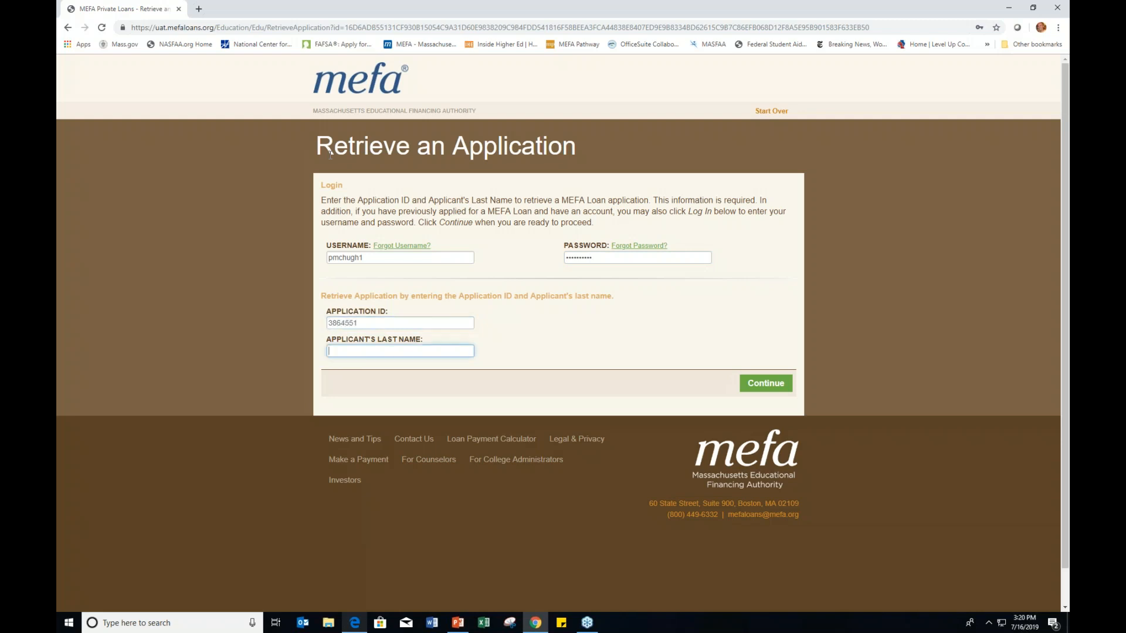
type("Middleton")
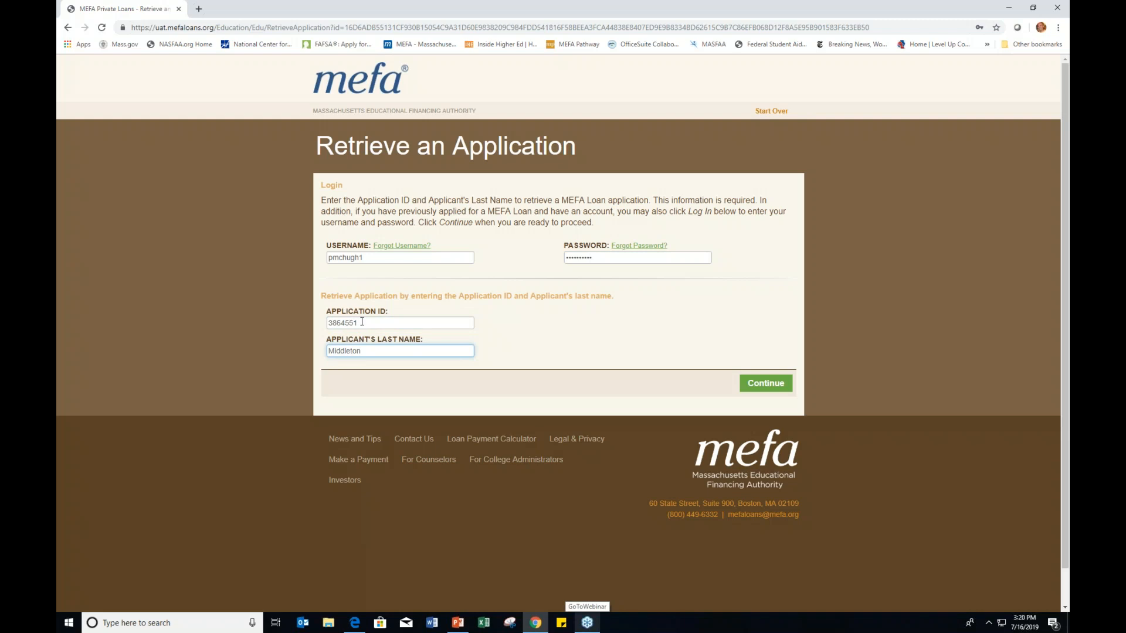
left_click(763, 385)
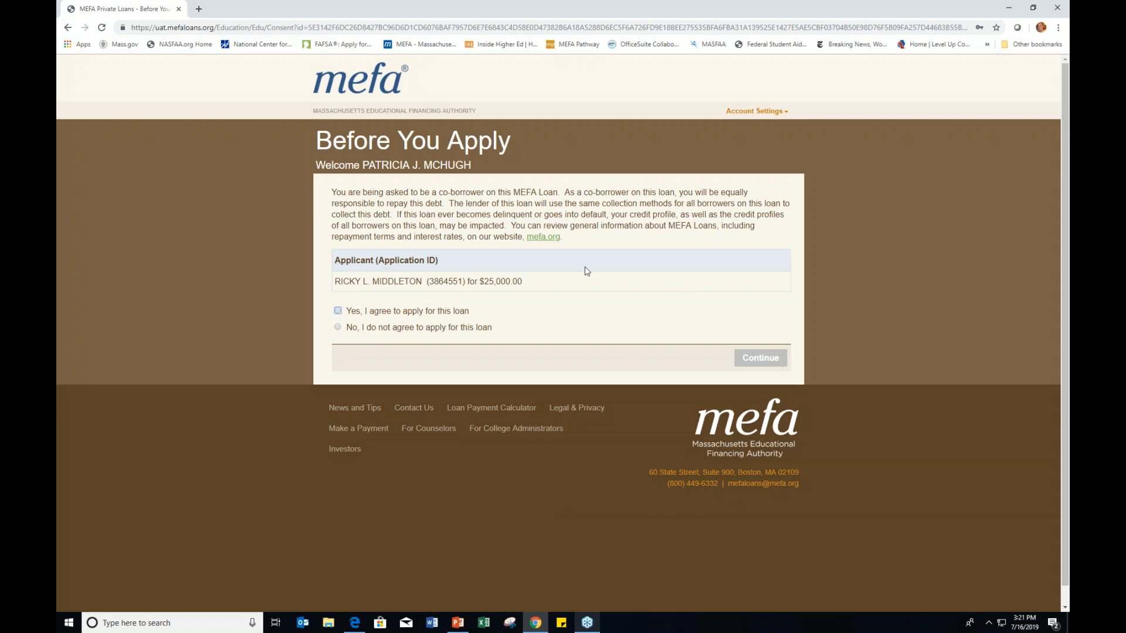
Step: Select 'Yes, I agree to apply for this loan' for the student's $25,000 loan and continue
left_click(339, 312)
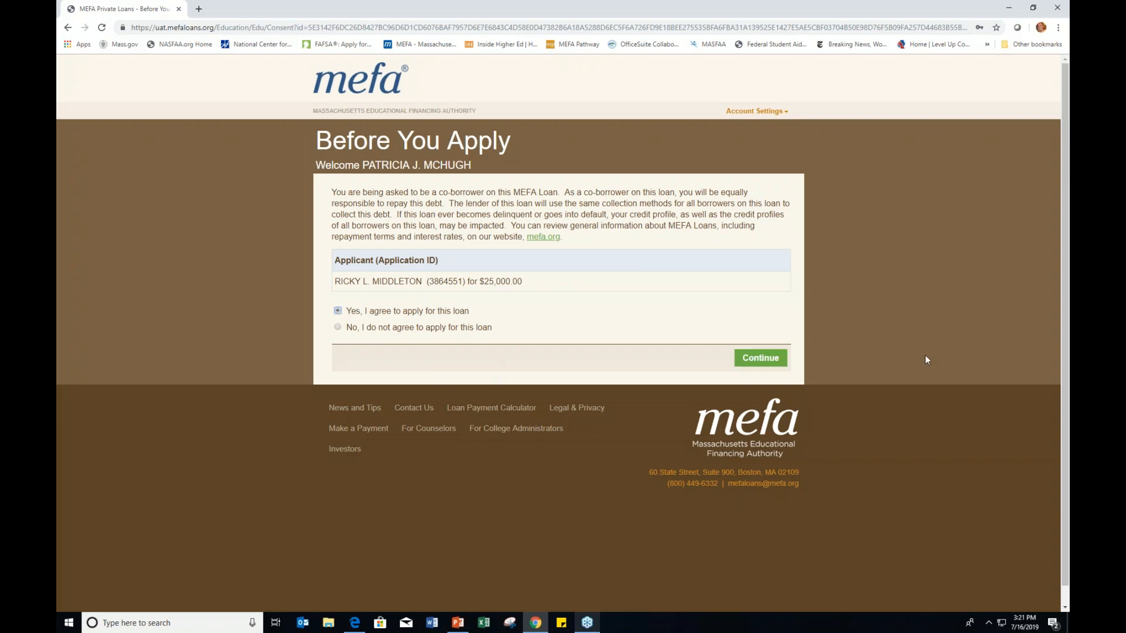
left_click(780, 362)
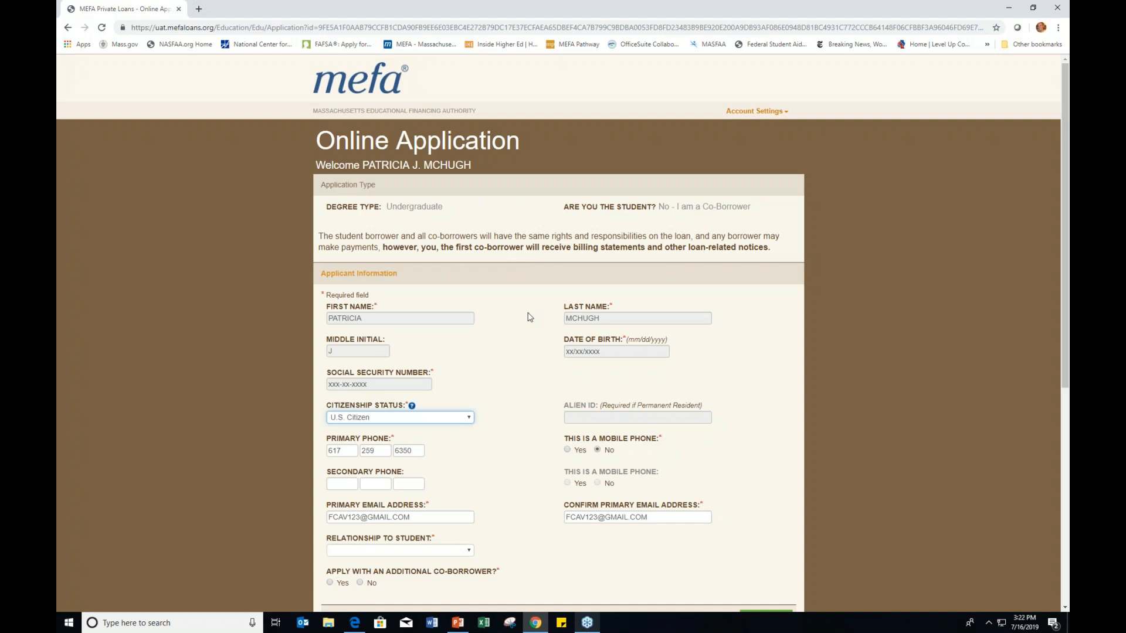
Step: Set Relationship to Student to Relative and answer No to adding another co-borrower
left_click_drag(678, 207, 755, 210)
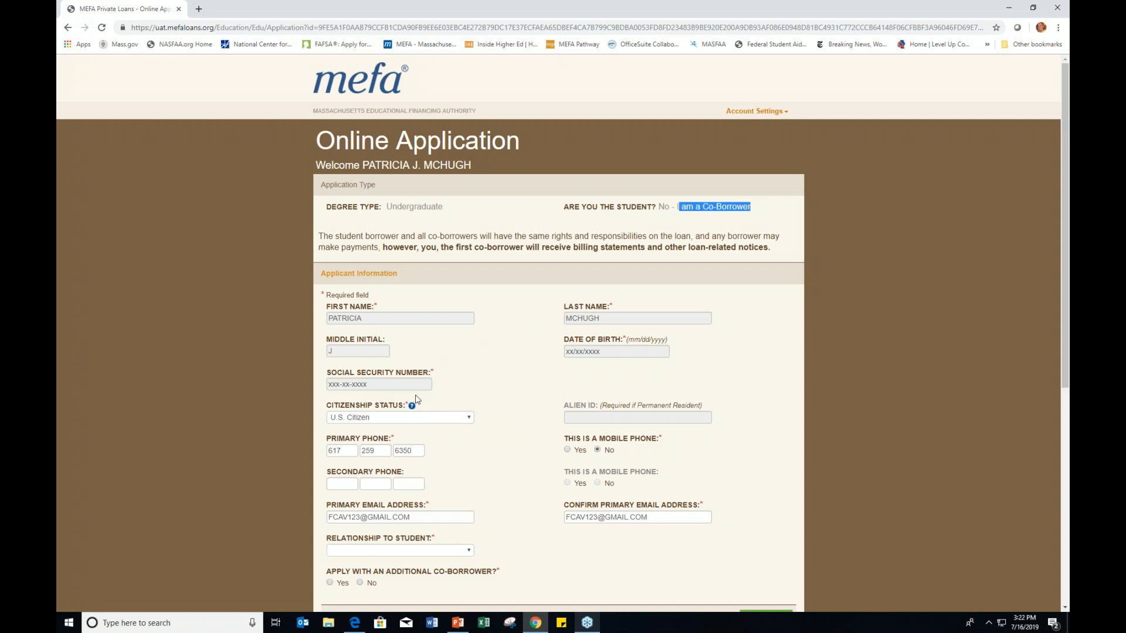
scroll(477, 371, "down", 1)
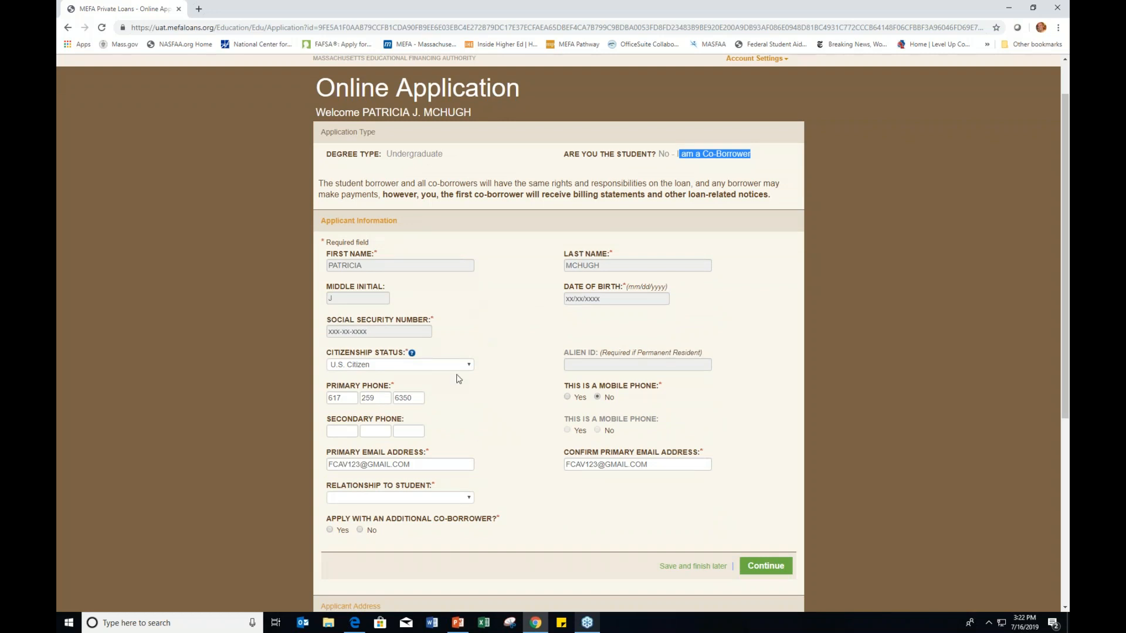
left_click(416, 499)
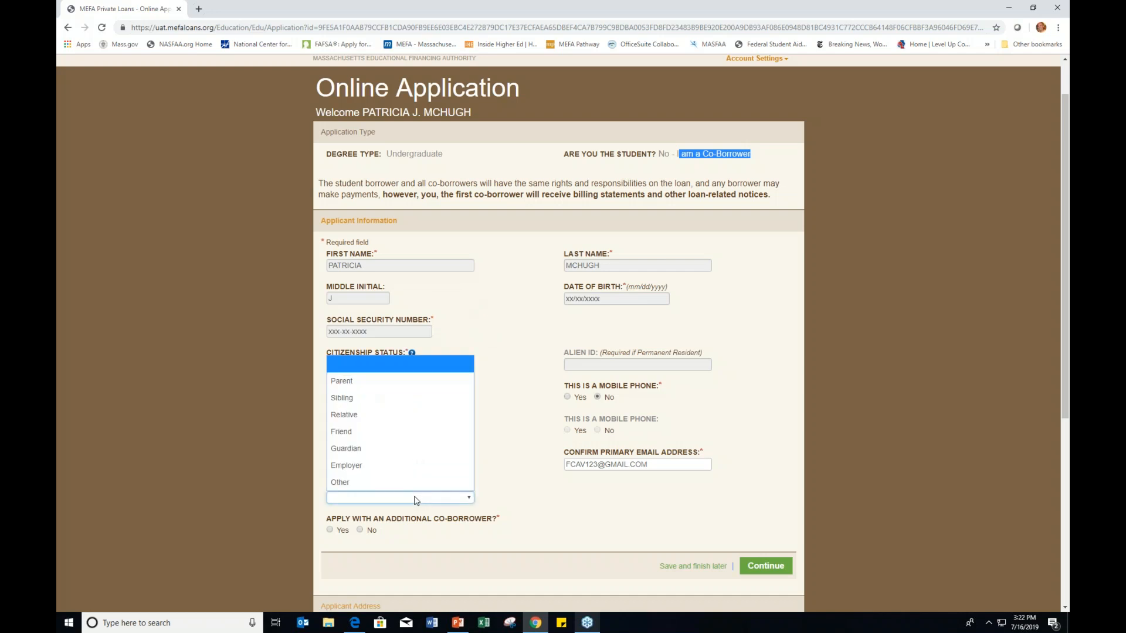
left_click(422, 417)
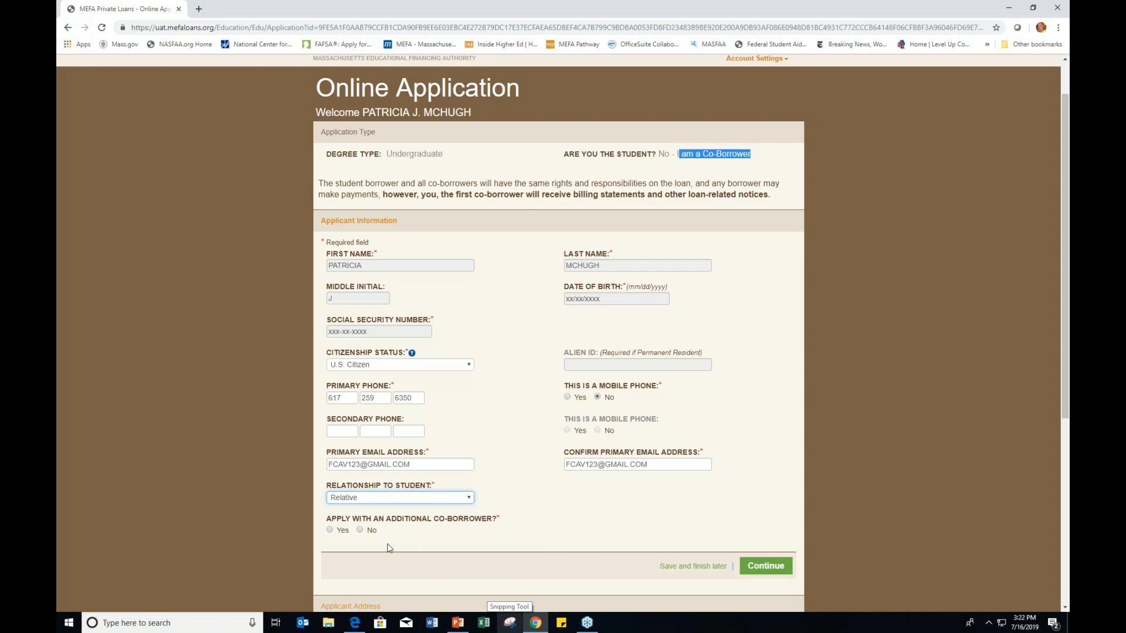
left_click(360, 531)
scroll(818, 495, "down", 1)
left_click(766, 514)
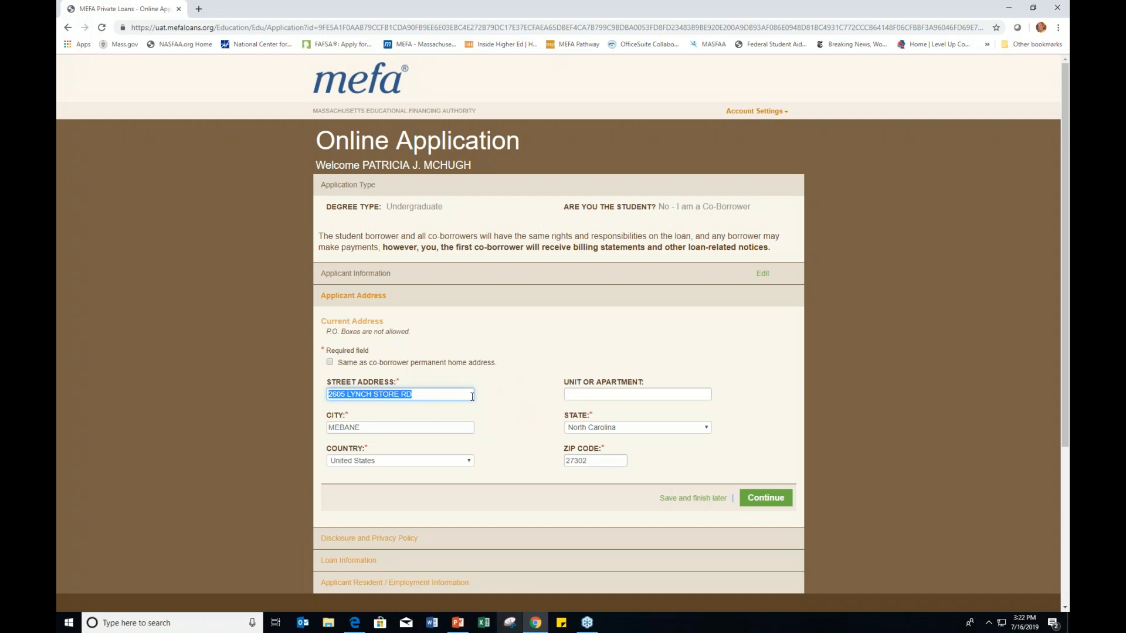
Step: Accept the prefilled address and consent to the electronic communications disclosure and privacy policy
left_click(785, 501)
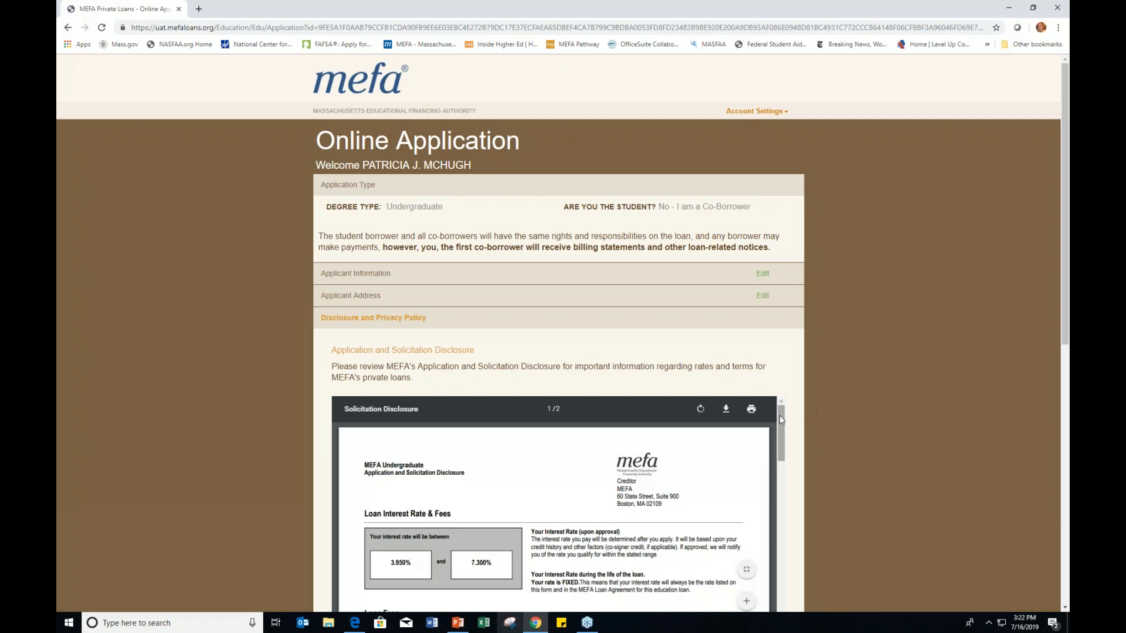
scroll(779, 415, "down", 5)
scroll(875, 431, "down", 3)
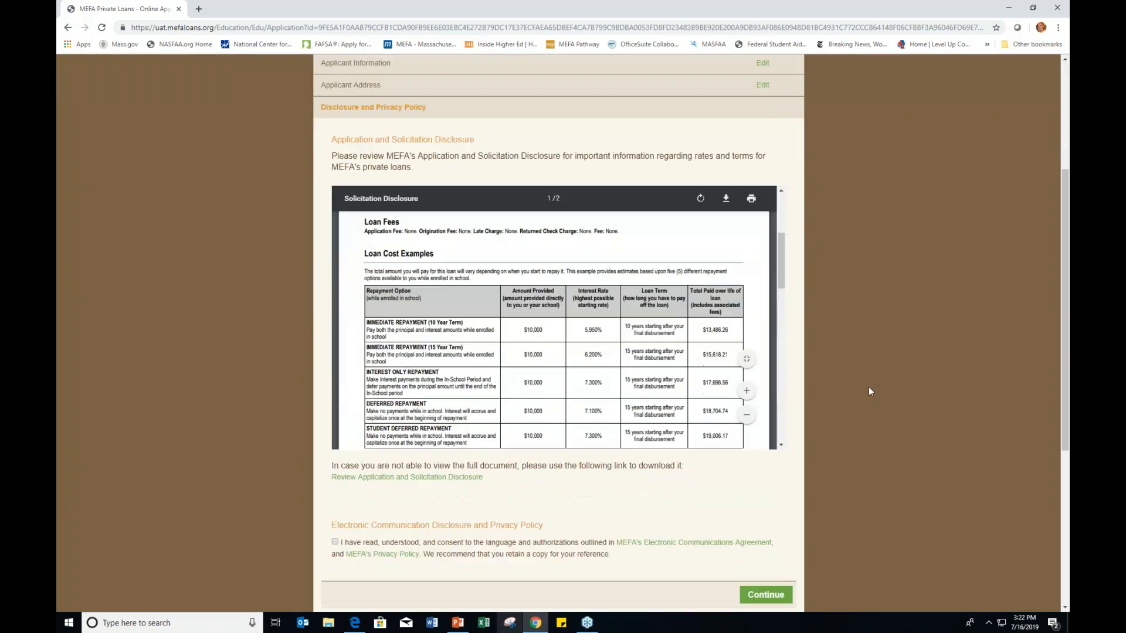
left_click_drag(784, 258, 776, 321)
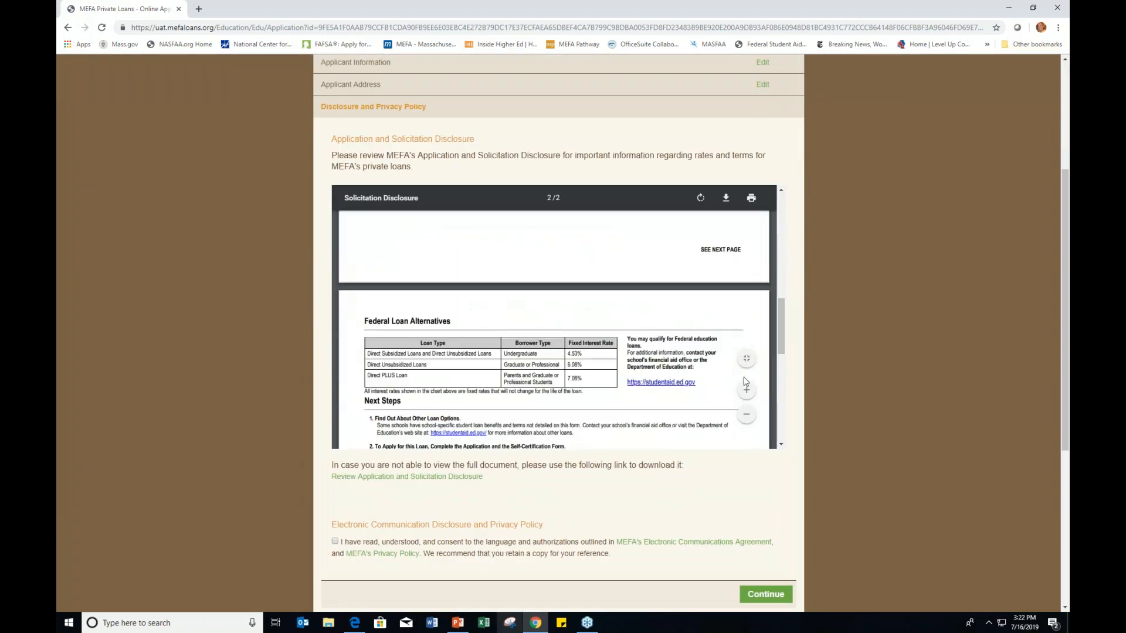
left_click(335, 541)
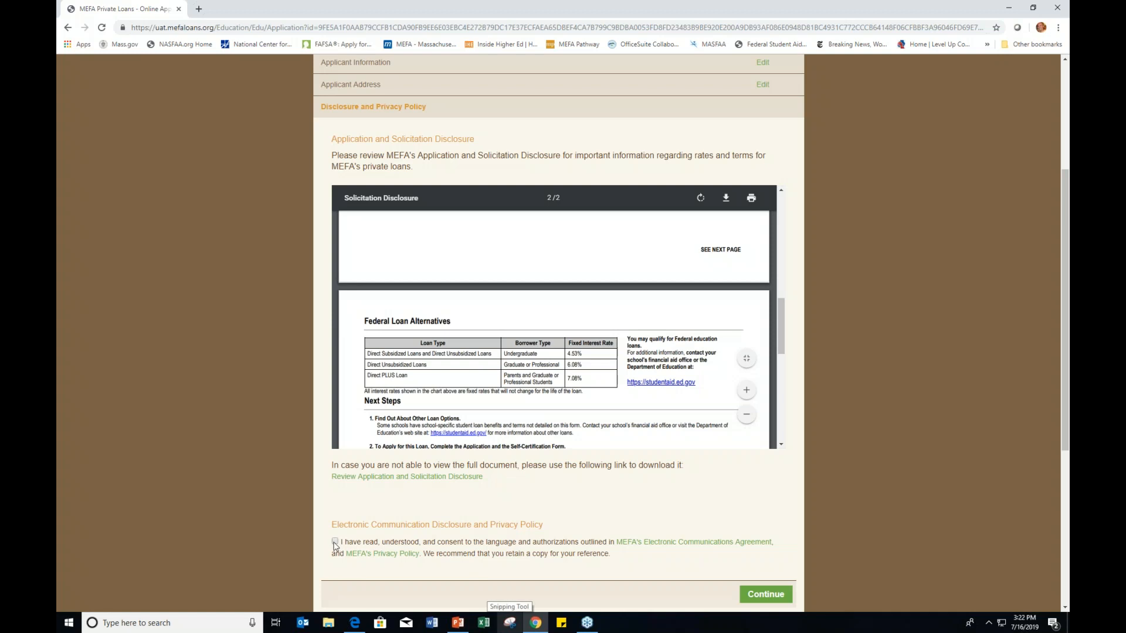
scroll(837, 529, "down", 1)
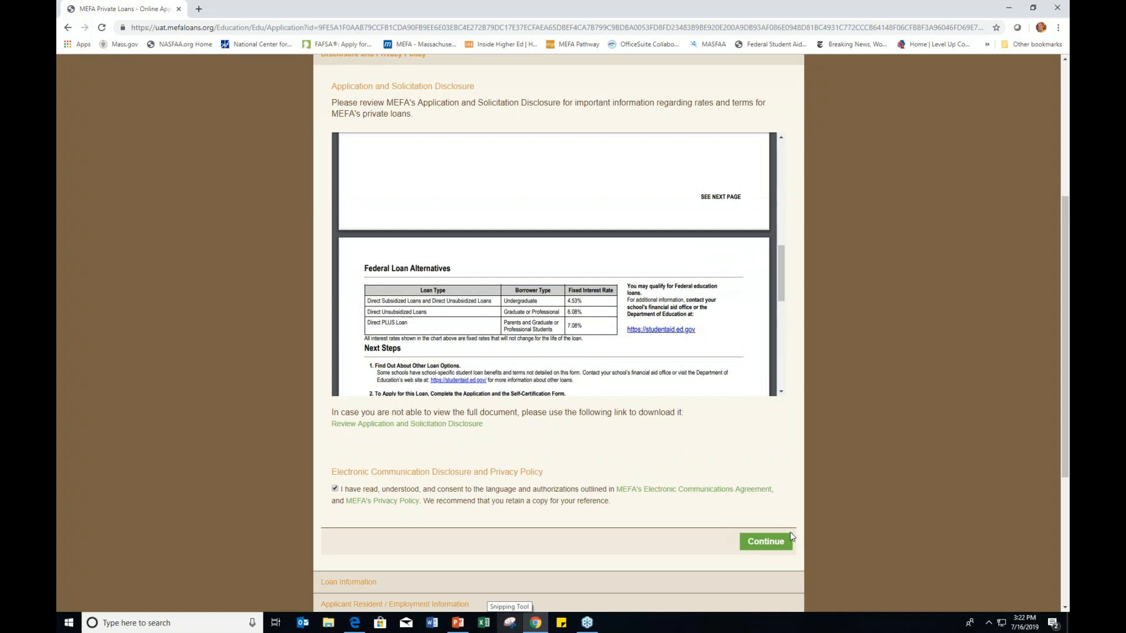
left_click(767, 542)
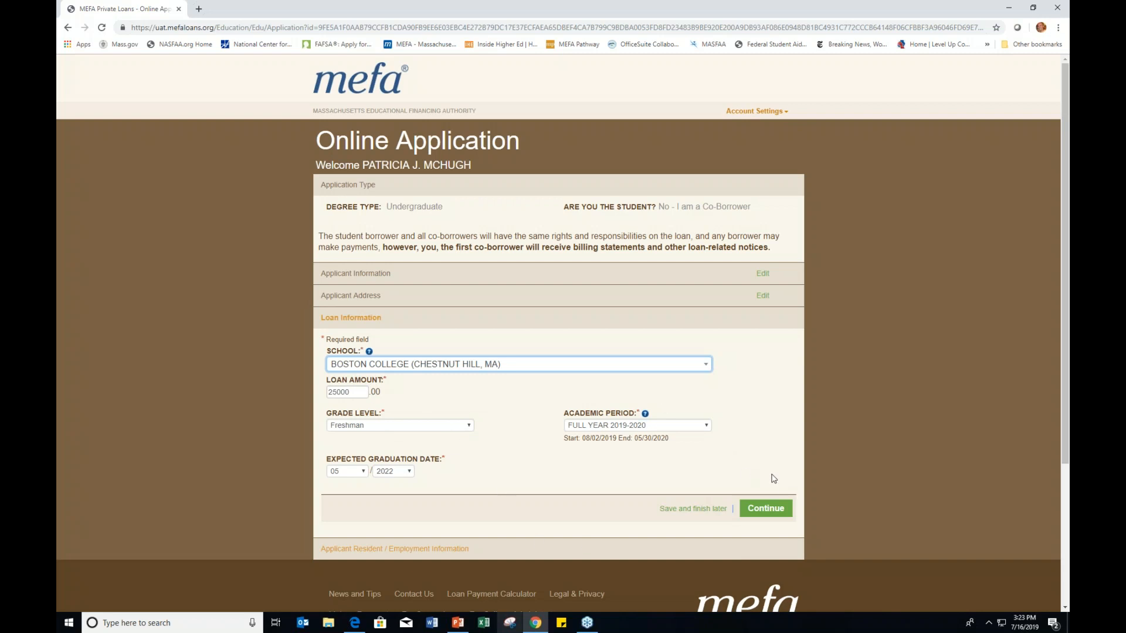
Step: Accept the Boston College $25,000 loan details and begin filling in Time at Employer
left_click(768, 509)
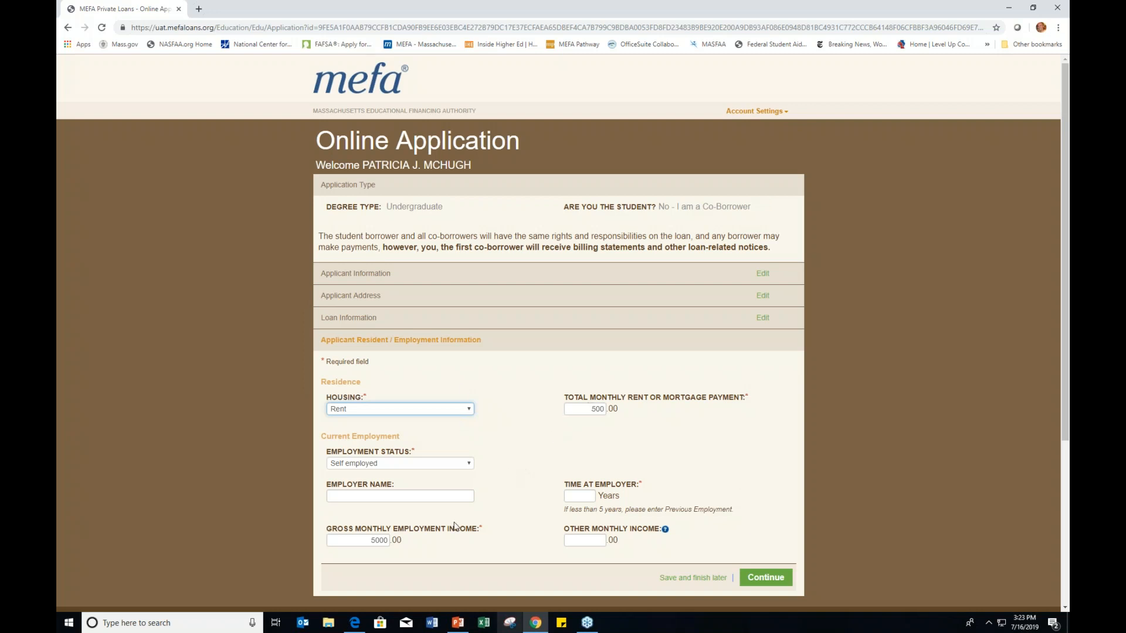
left_click(574, 496)
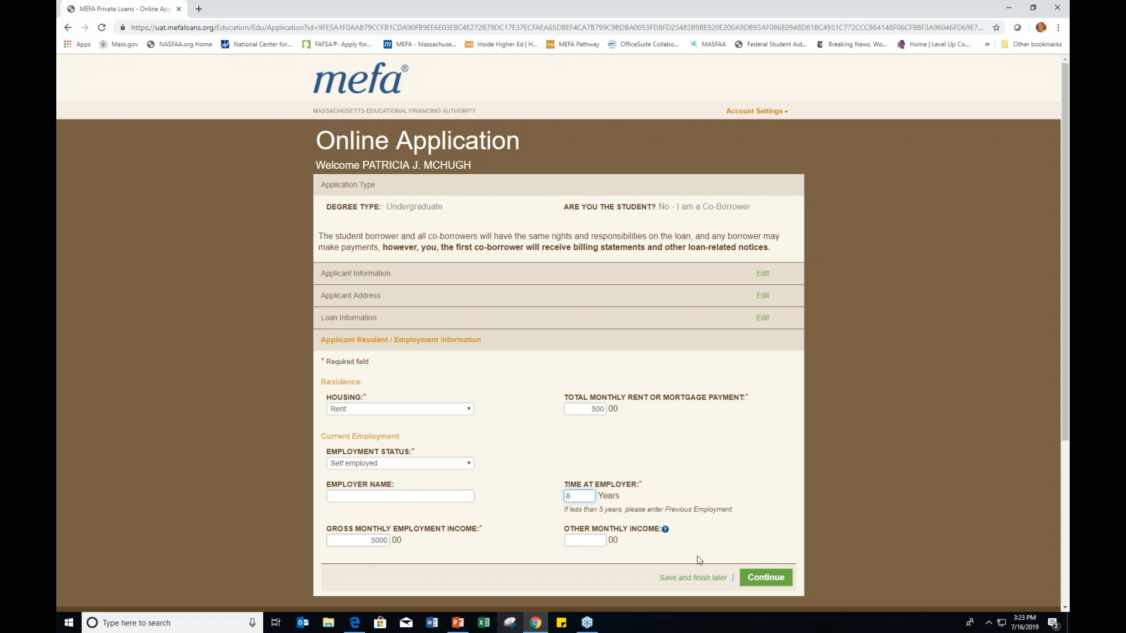
Step: Save 8 years at employer, then confirm the reviewed application is correct
left_click(765, 575)
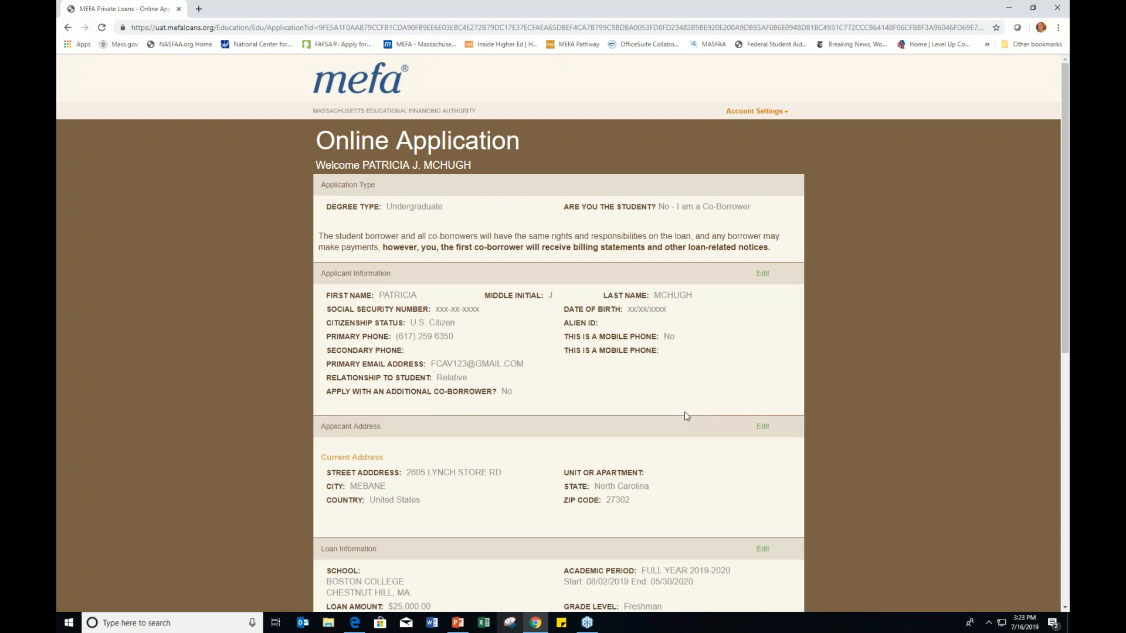
scroll(684, 416, "down", 6)
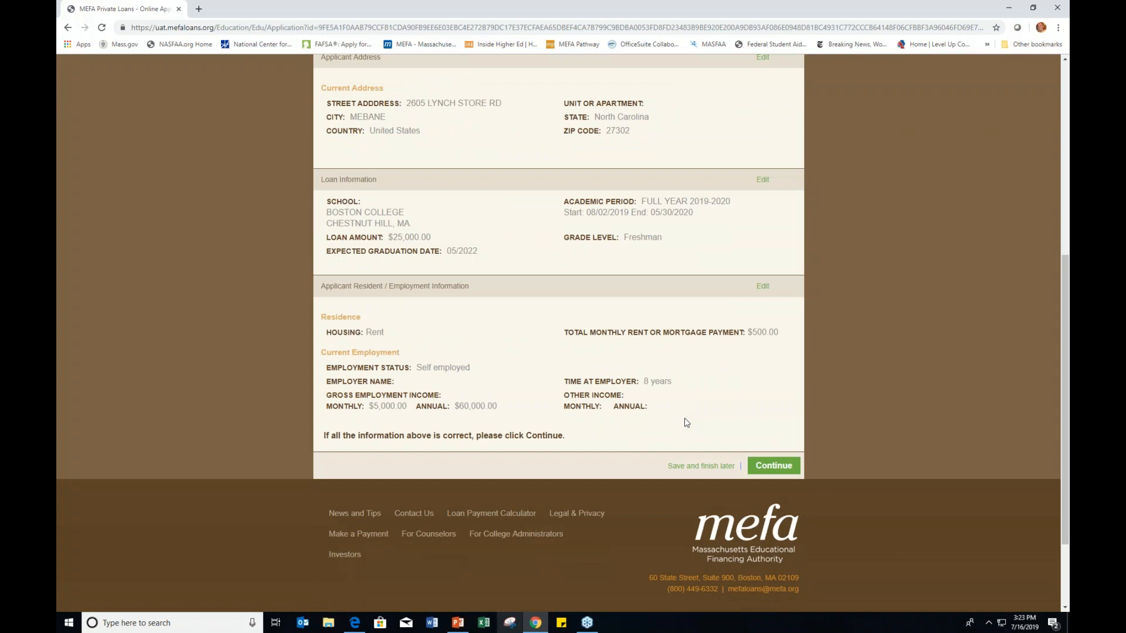
left_click(787, 467)
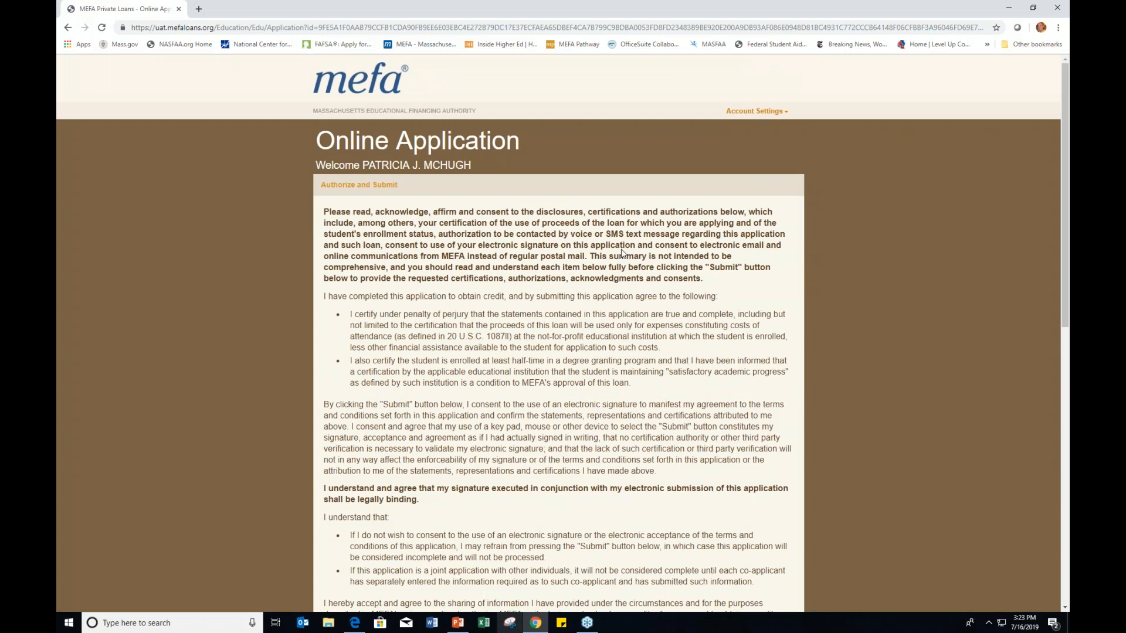
scroll(623, 253, "down", 20)
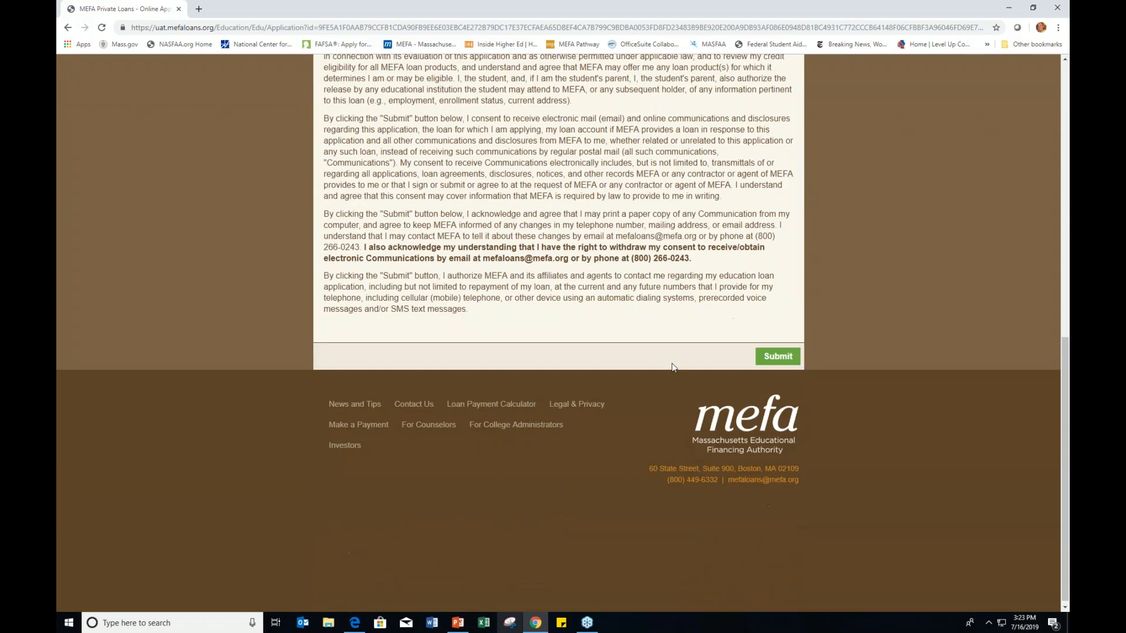
Step: Submit the co-borrower application with electronic signature and continue past the approval confirmation
left_click(761, 361)
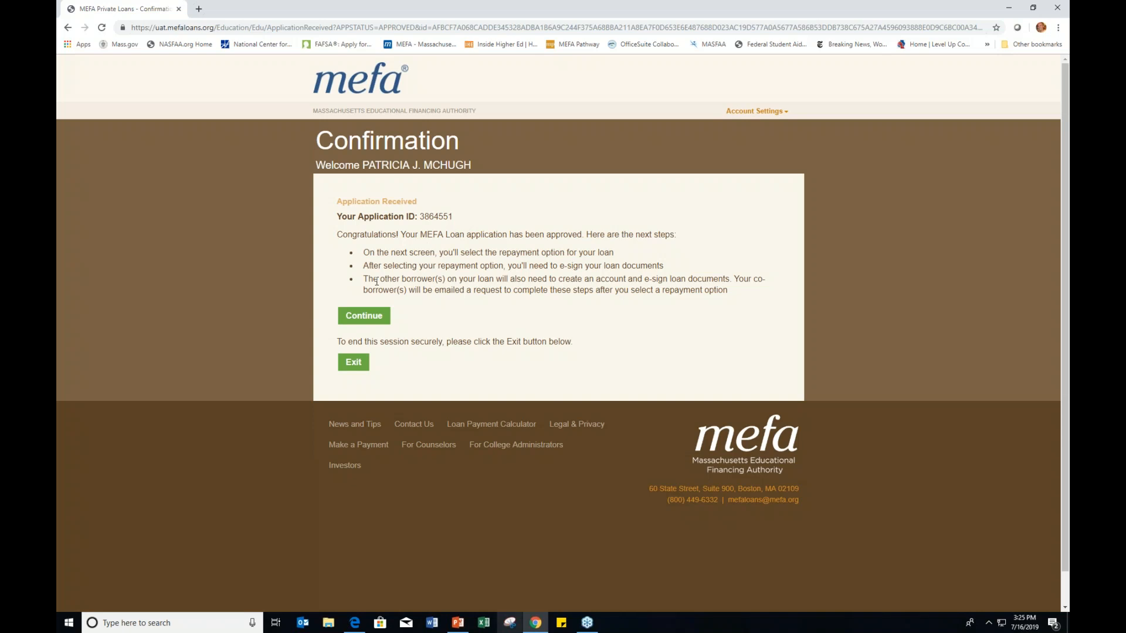
left_click(375, 315)
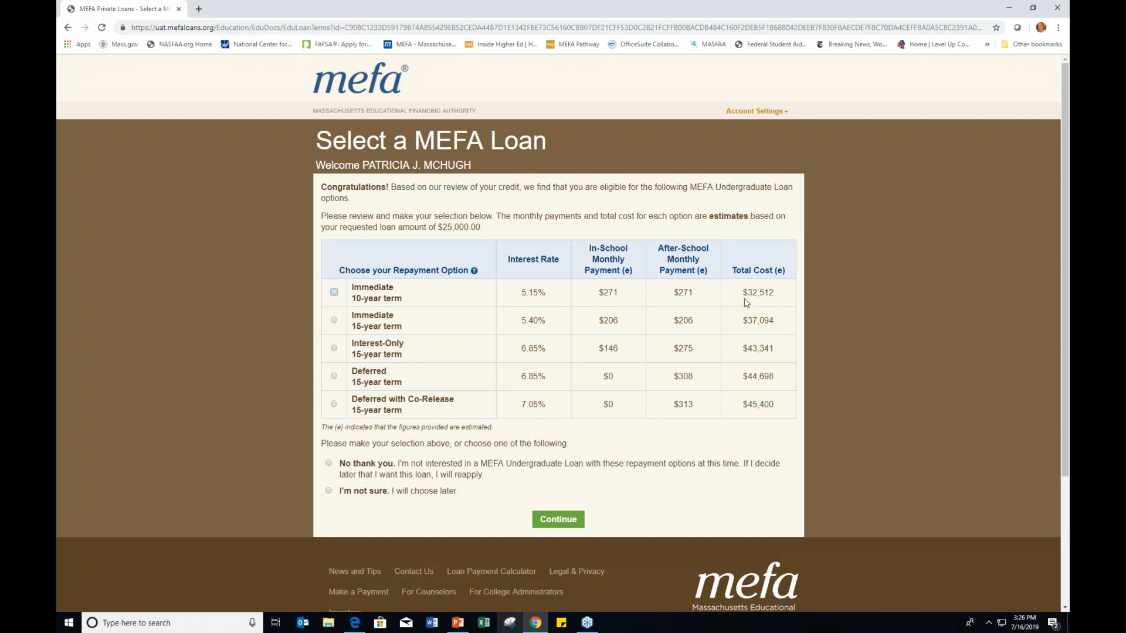
Step: Highlight the $32,512 total cost of the first repayment option
left_click_drag(743, 294, 778, 297)
Step: Note the $45,400 total cost, try the Immediate 15-year option, and dismiss its confirmation
left_click_drag(743, 405, 783, 405)
left_click(335, 322)
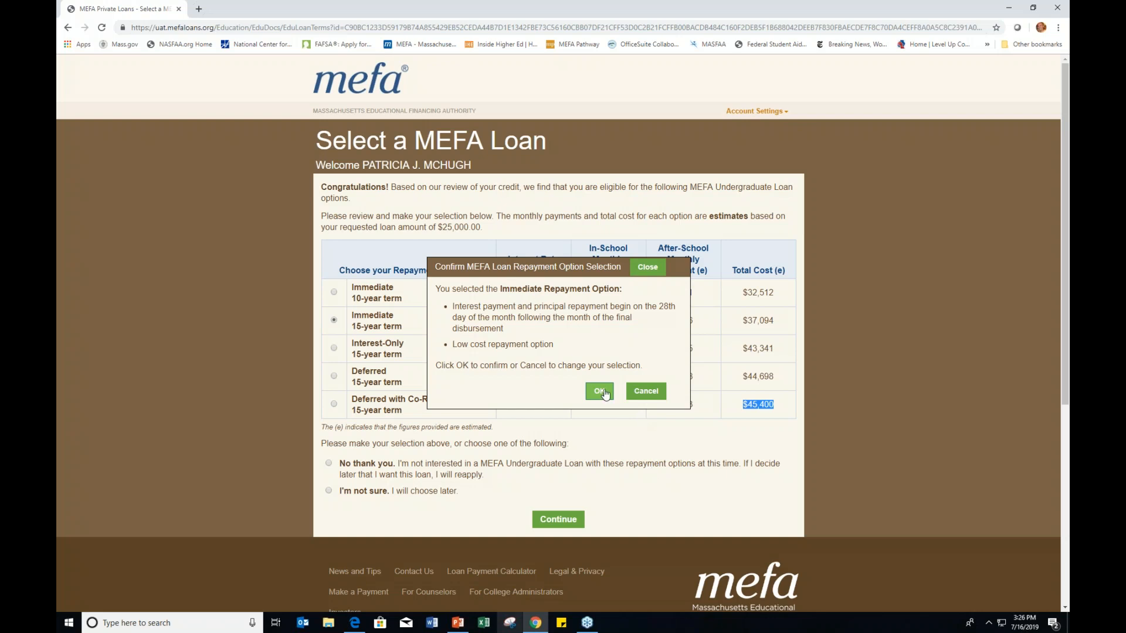
left_click(645, 391)
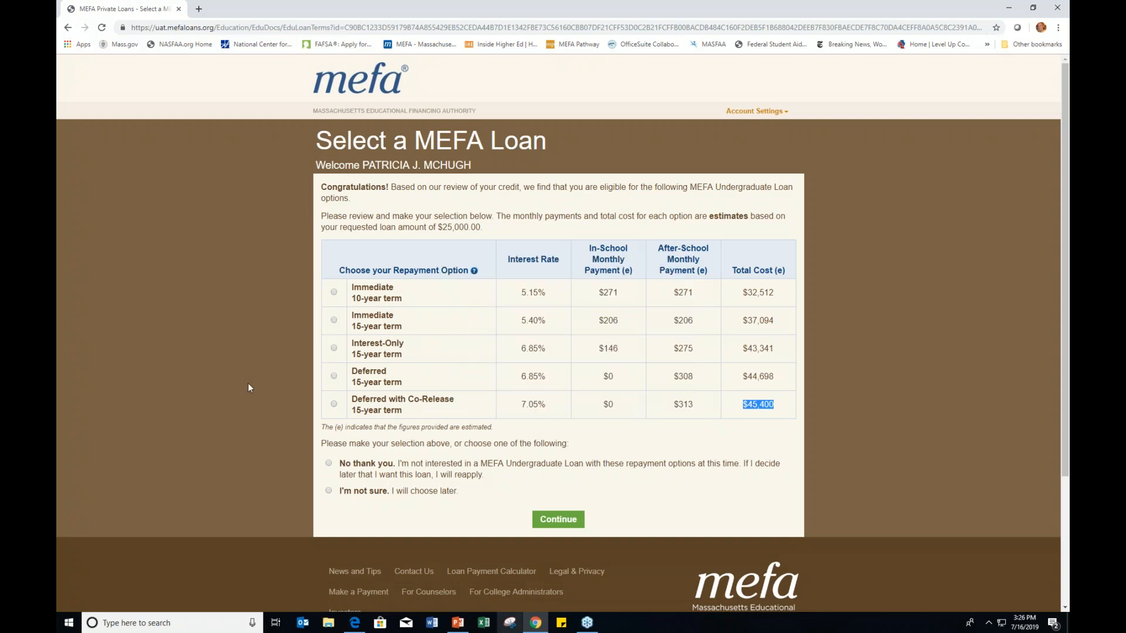
Step: Back out of Deferred 15-year, then confirm and reselect the Immediate 15-year option
left_click(334, 376)
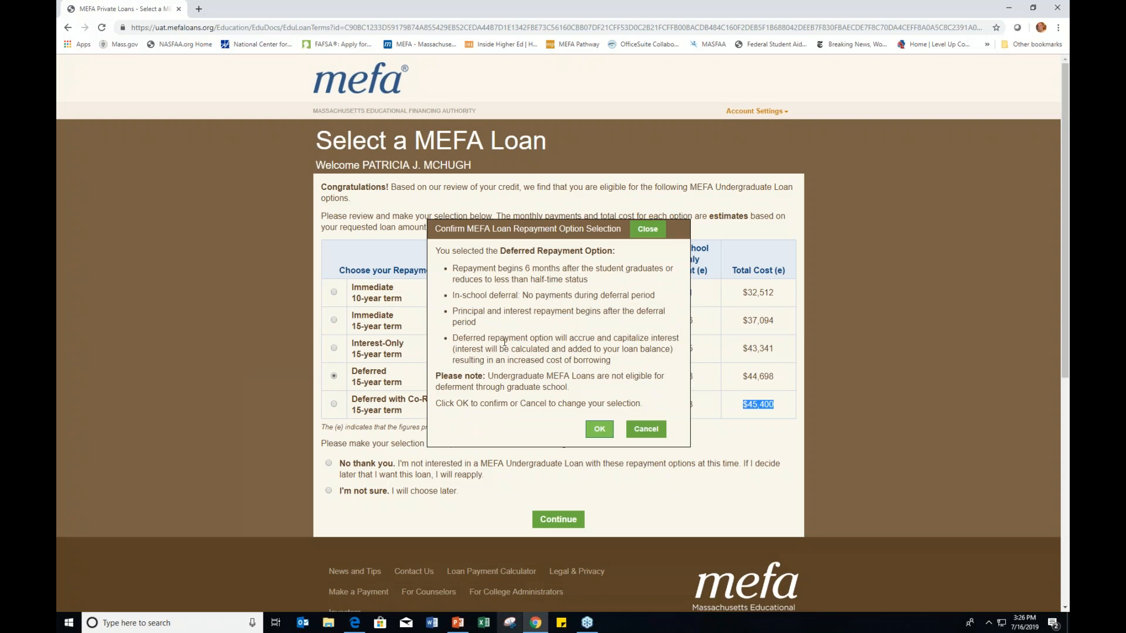
left_click(645, 428)
left_click(335, 321)
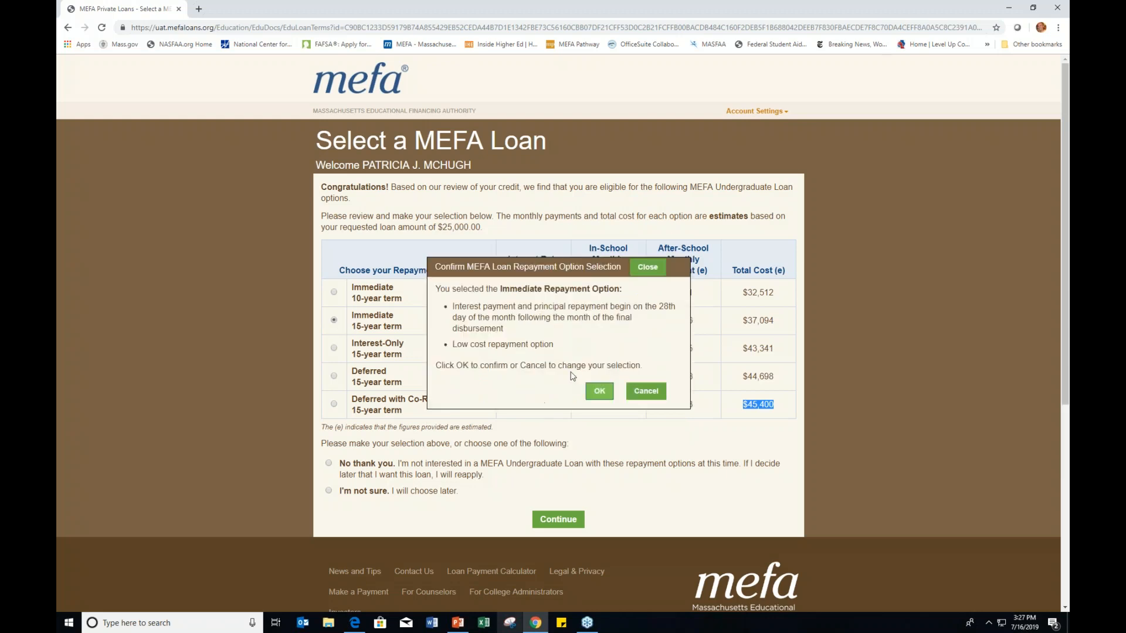
left_click(598, 401)
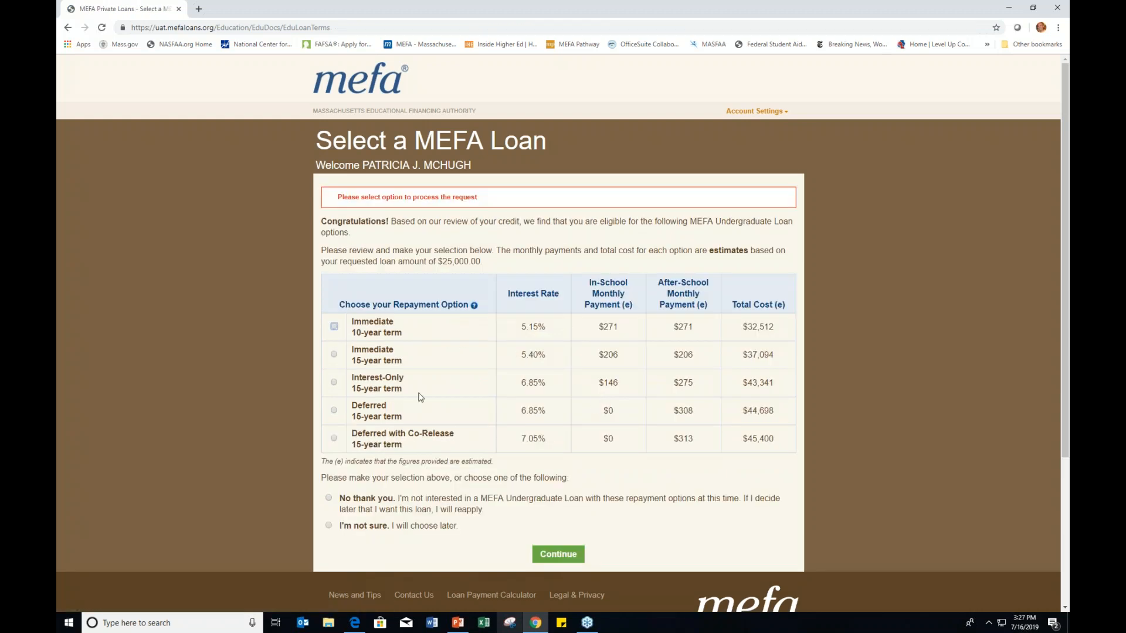
left_click(334, 354)
Step: Confirm the Immediate 15-year repayment choice in the Confirm Repayment Option dialog
left_click(607, 393)
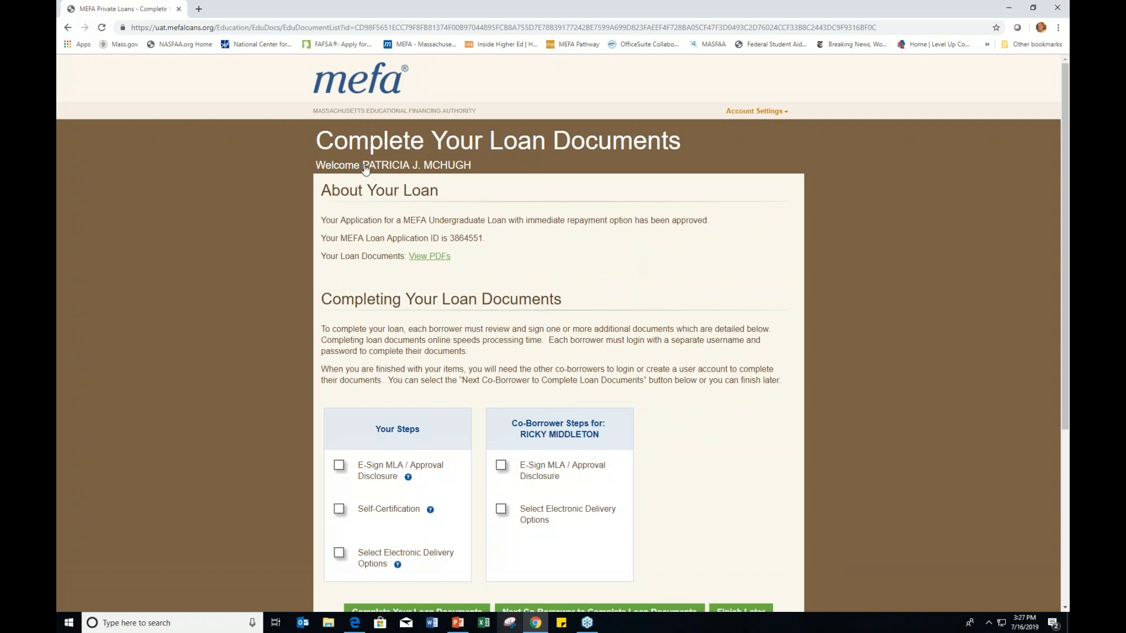
Step: Review Your Steps and co-borrower steps, view and close the PDF list, then start your documents
scroll(338, 453, "down", 1)
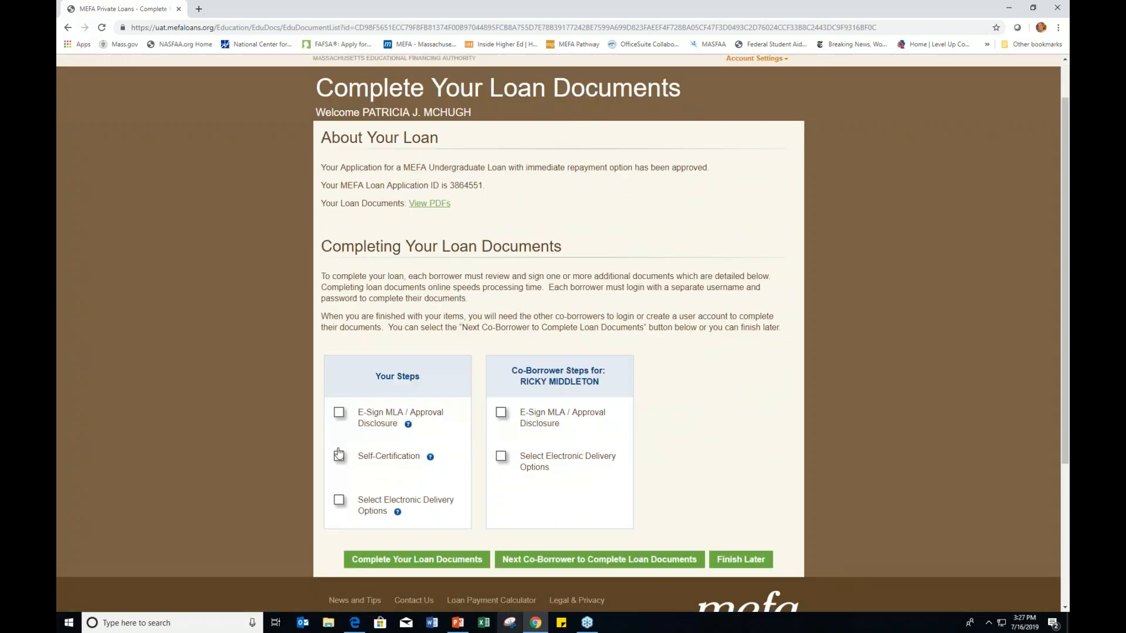
left_click_drag(375, 377, 418, 377)
left_click_drag(515, 373, 594, 380)
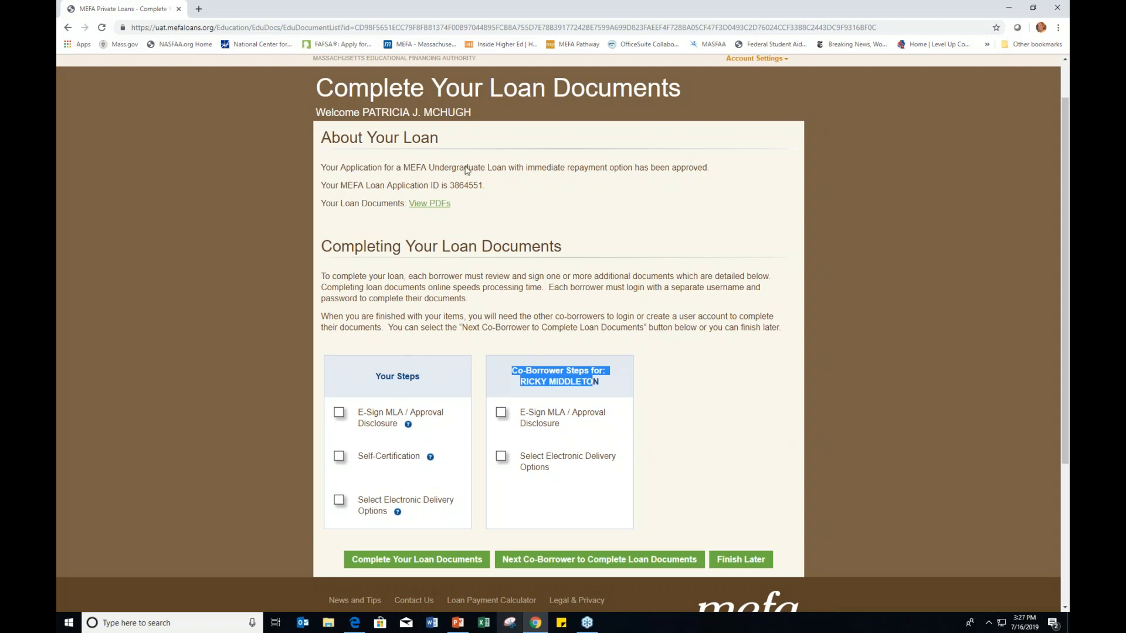
left_click(436, 205)
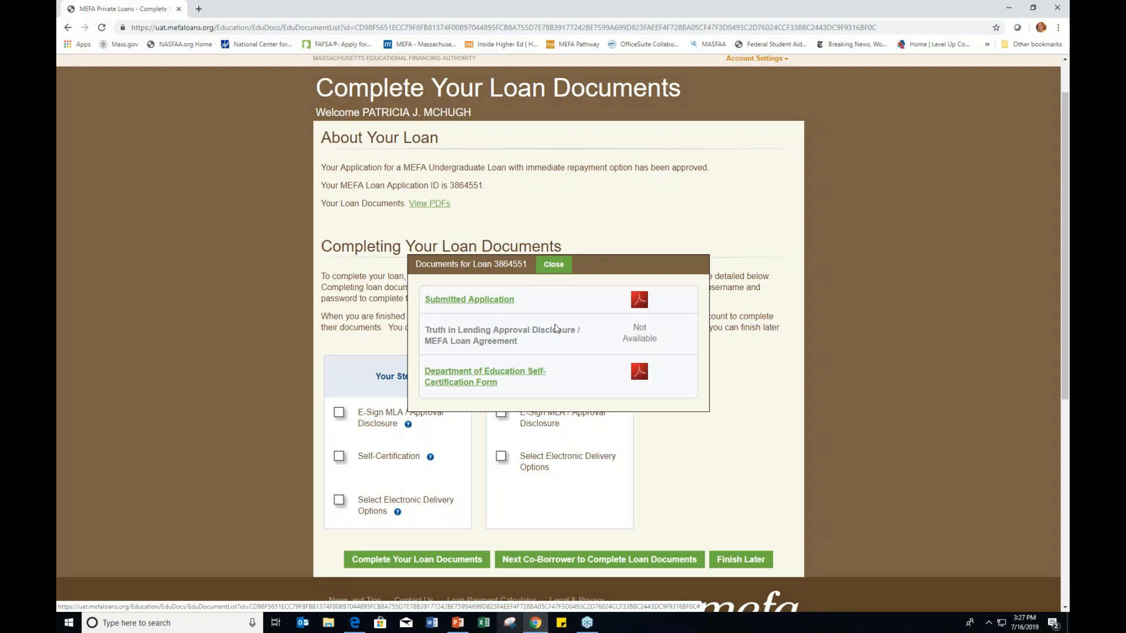
left_click(554, 265)
left_click(365, 385)
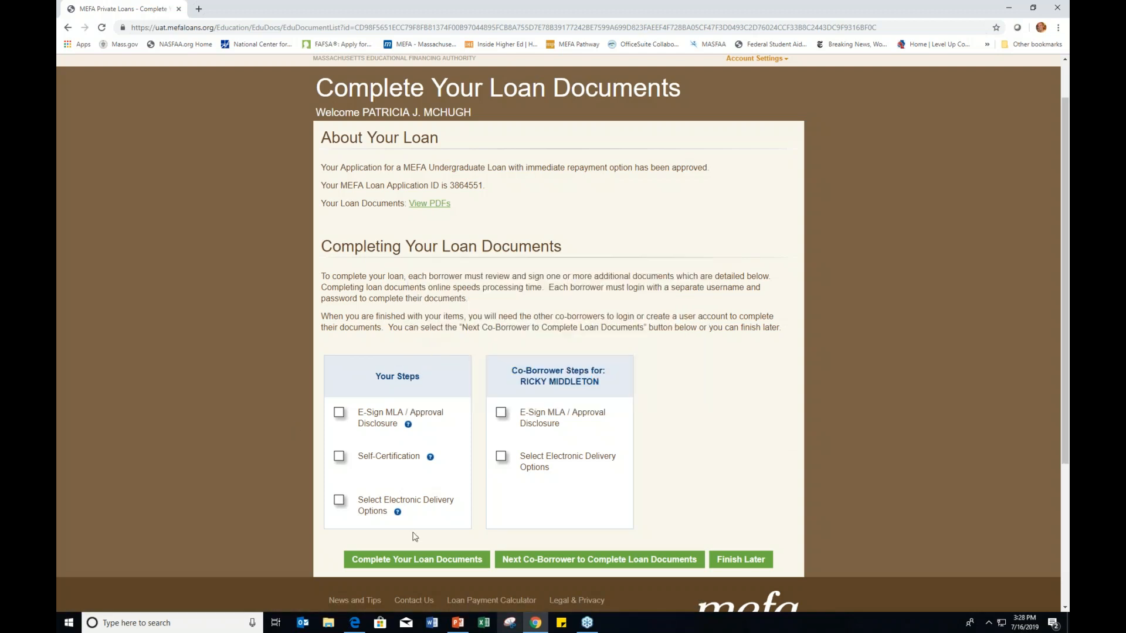
left_click(408, 565)
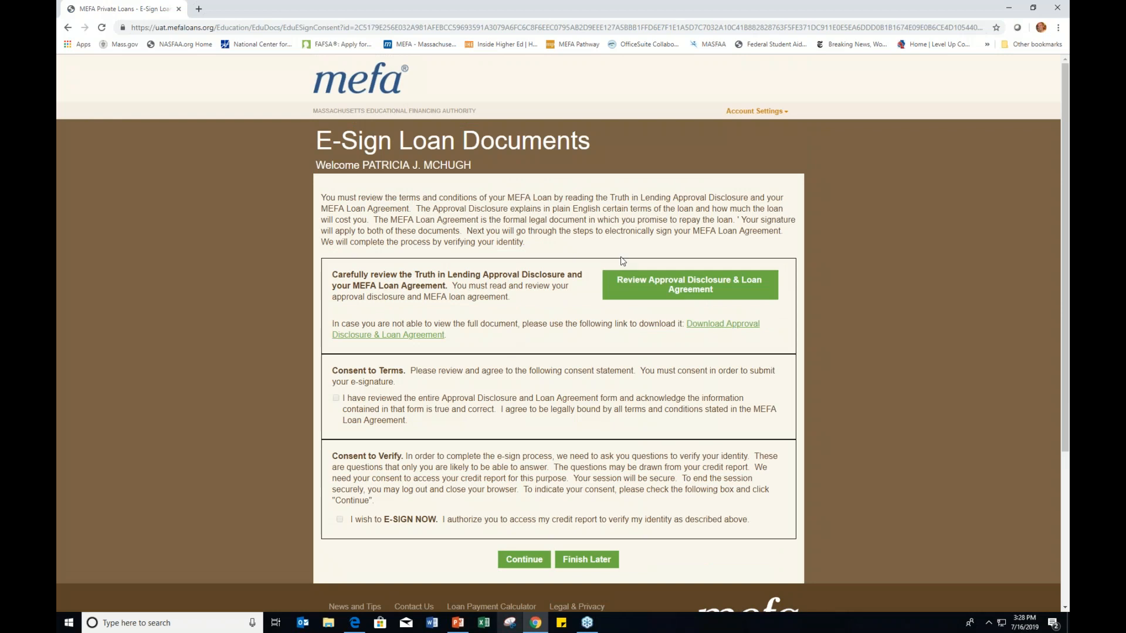
Step: Open the approval disclosure and loan agreement, noting the $25,000.00 total loan amount
left_click(631, 288)
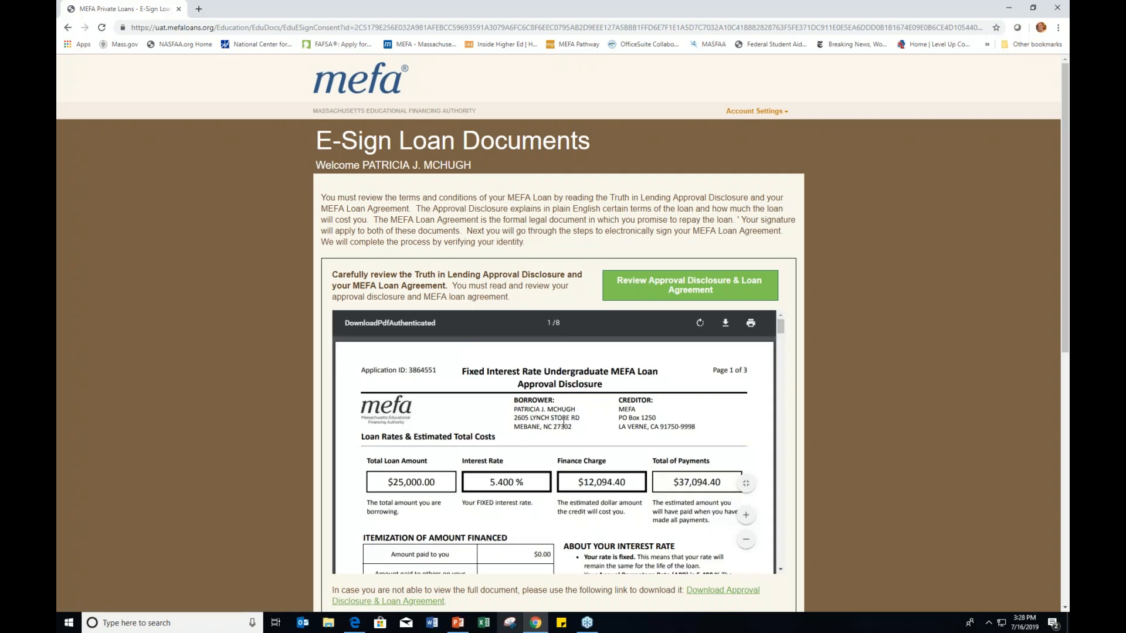
scroll(563, 422, "down", 1)
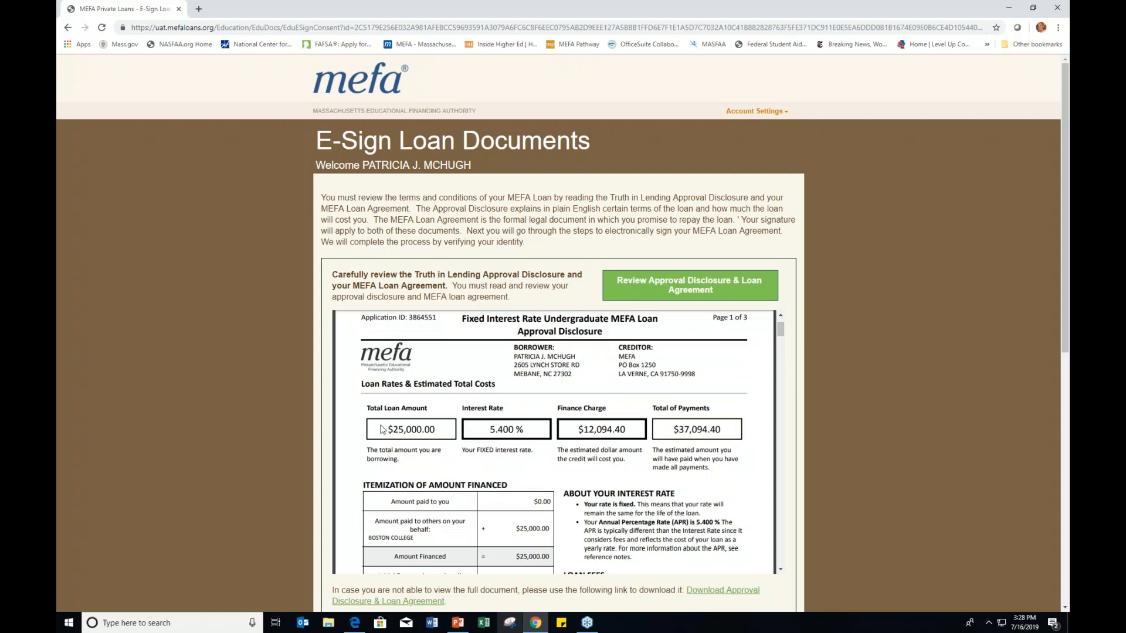
left_click_drag(388, 431, 525, 430)
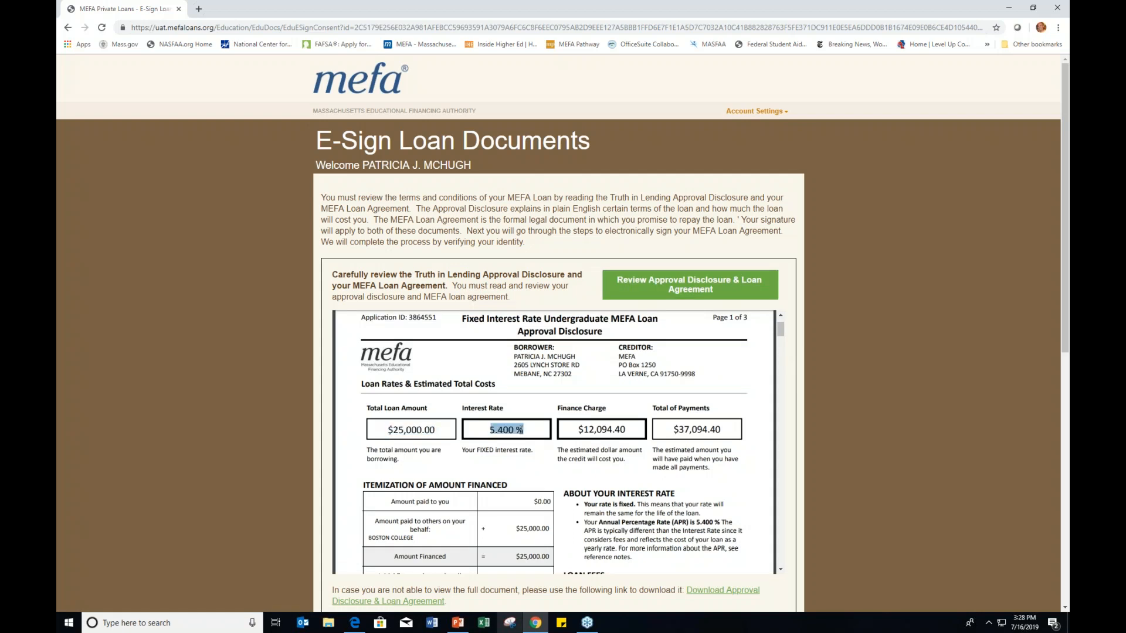
scroll(632, 438, "down", 1)
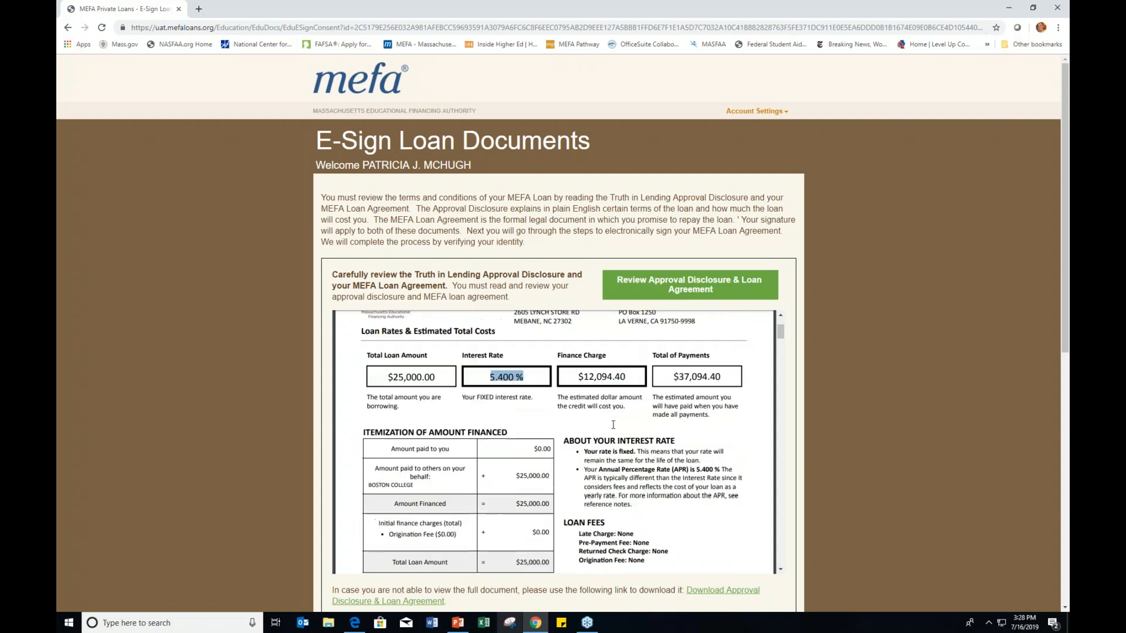
left_click_drag(723, 377, 671, 376)
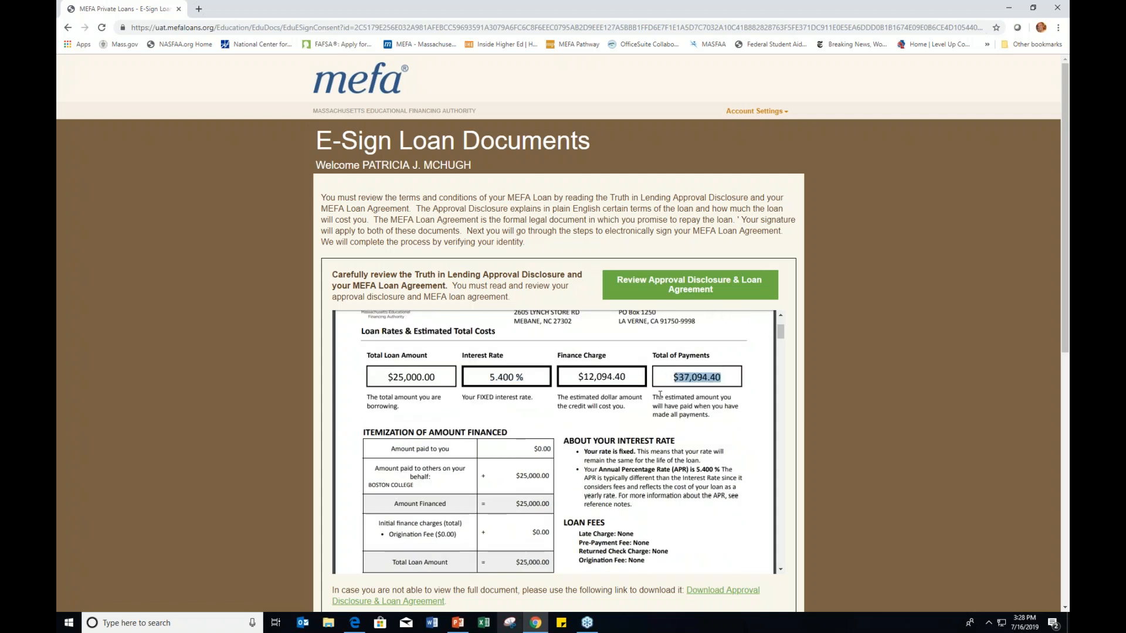
scroll(659, 395, "down", 5)
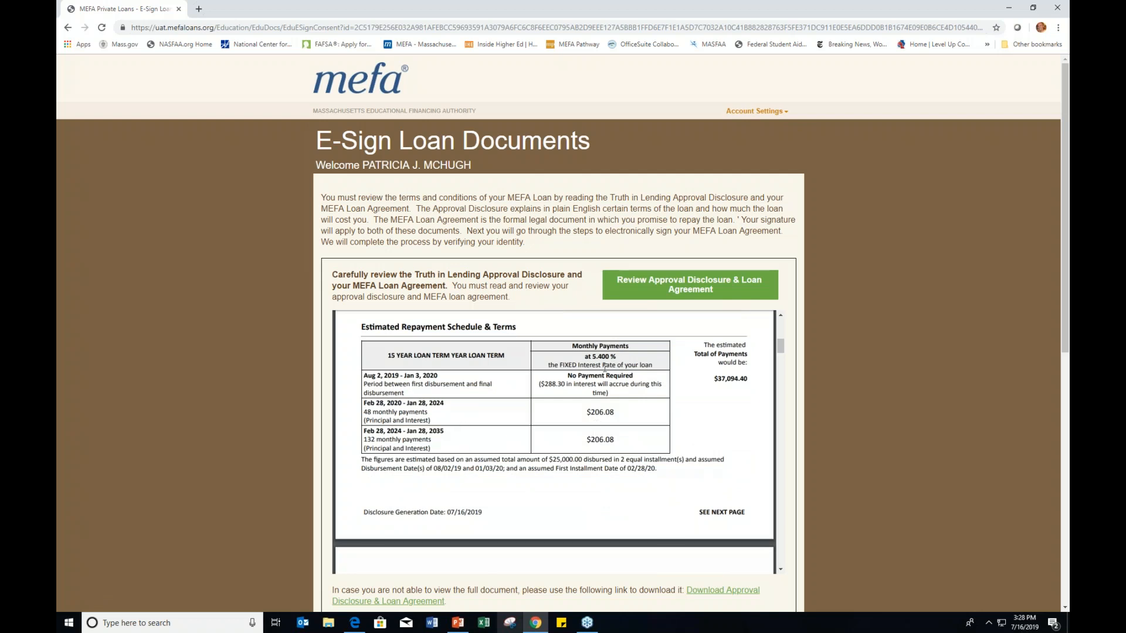
scroll(597, 438, "down", 3)
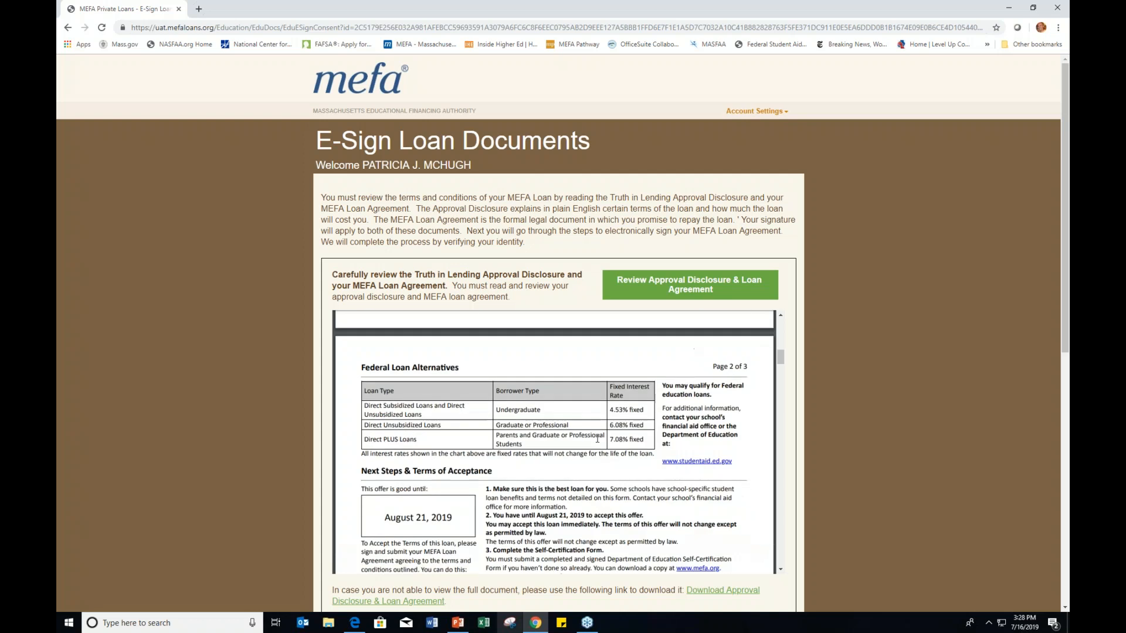
scroll(597, 439, "up", 9)
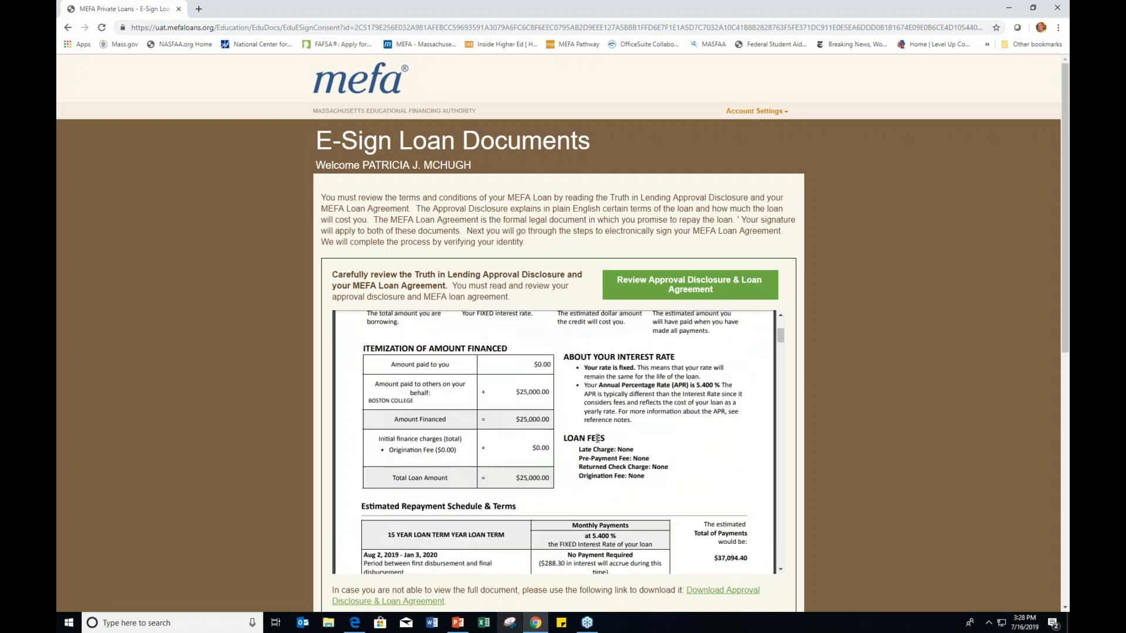
scroll(597, 438, "down", 12)
scroll(597, 439, "down", 10)
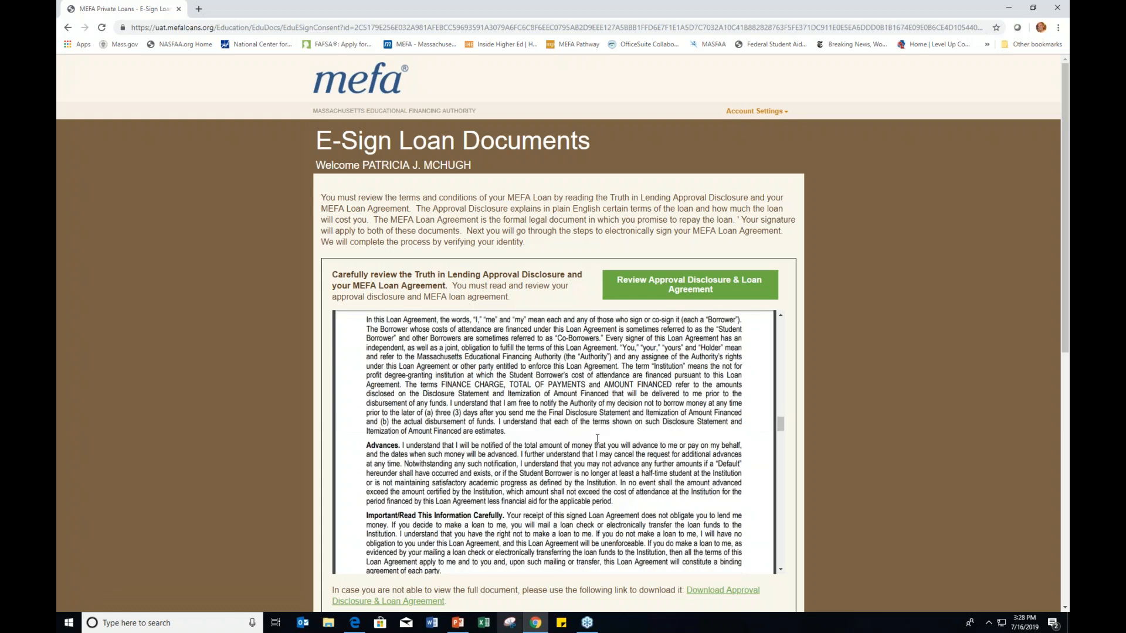
Step: Read to the end of the agreement and tick the terms and e-sign consent boxes
scroll(597, 439, "down", 1)
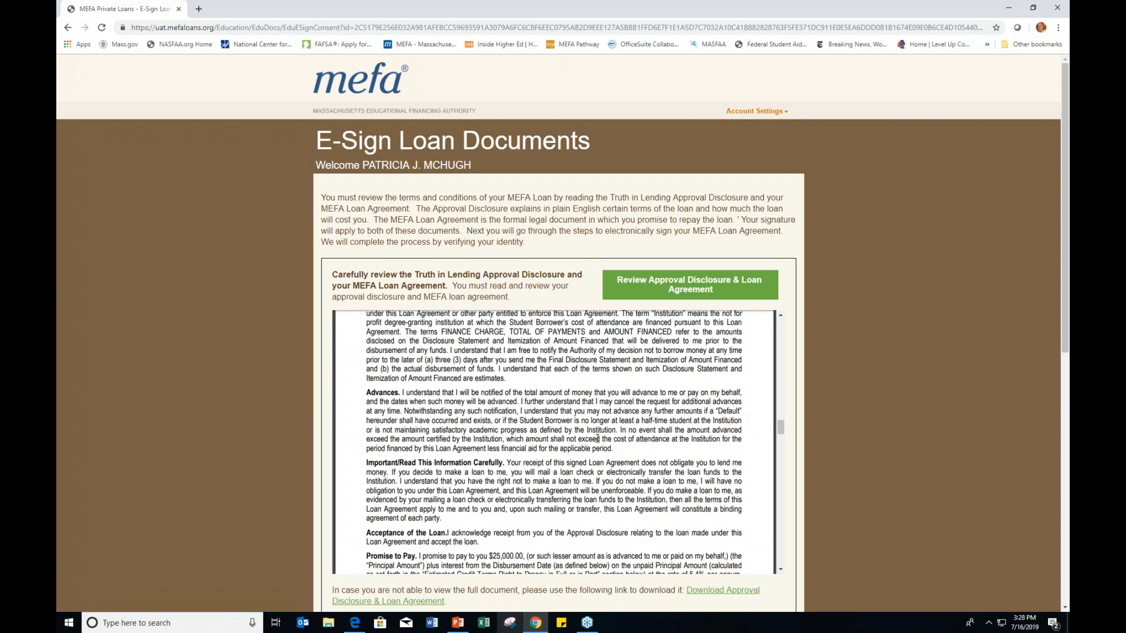
scroll(597, 438, "down", 1)
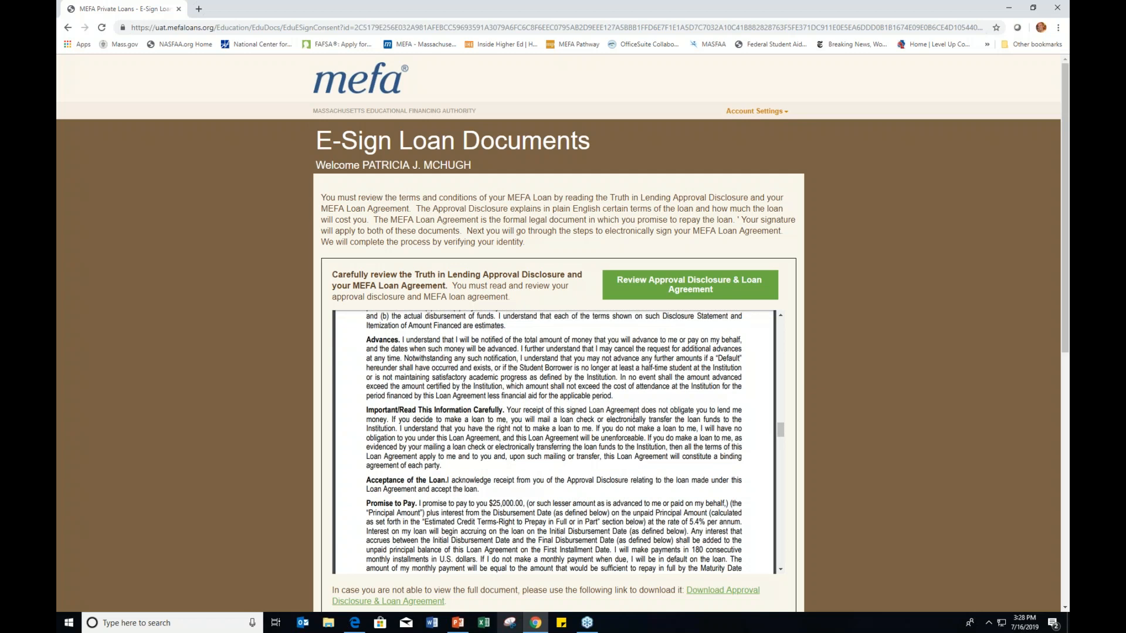
scroll(698, 392, "down", 10)
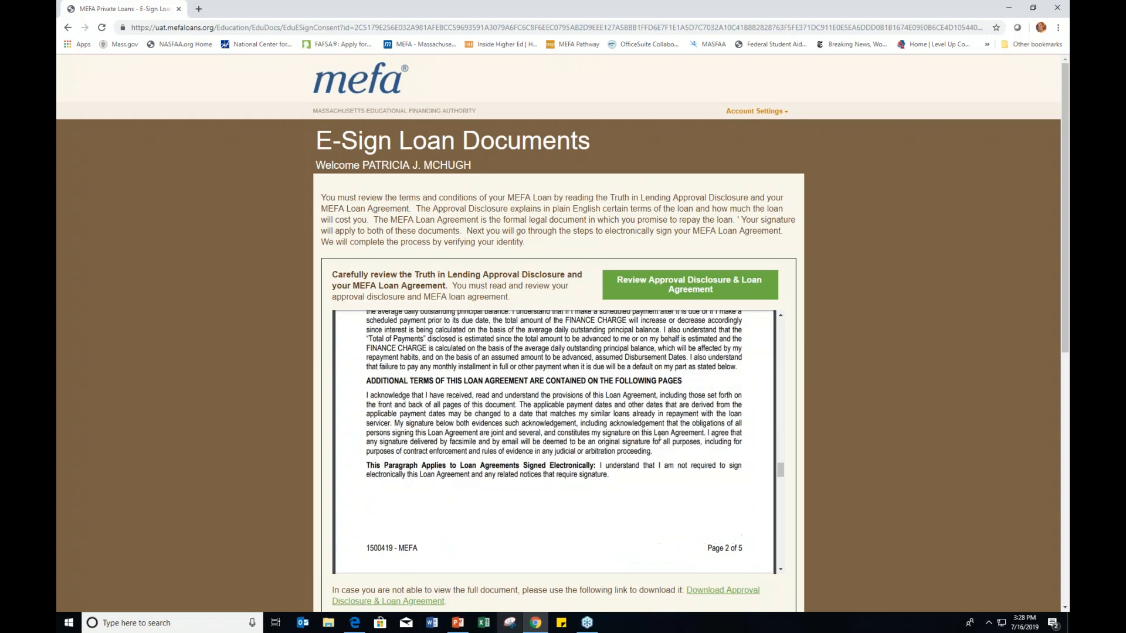
scroll(659, 437, "down", 15)
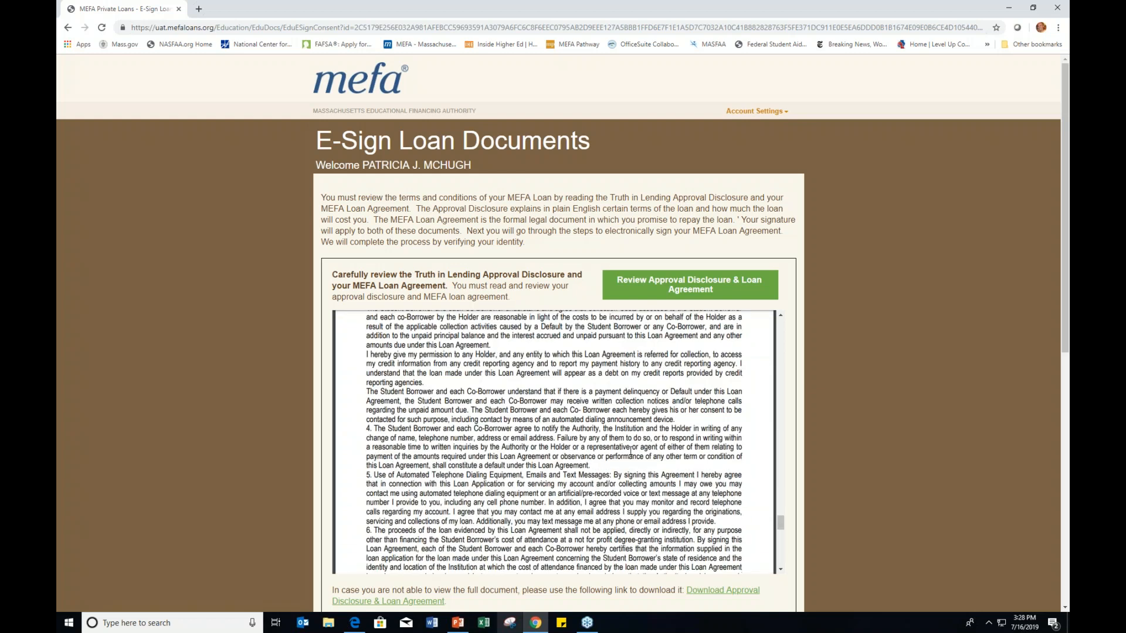
scroll(631, 451, "down", 12)
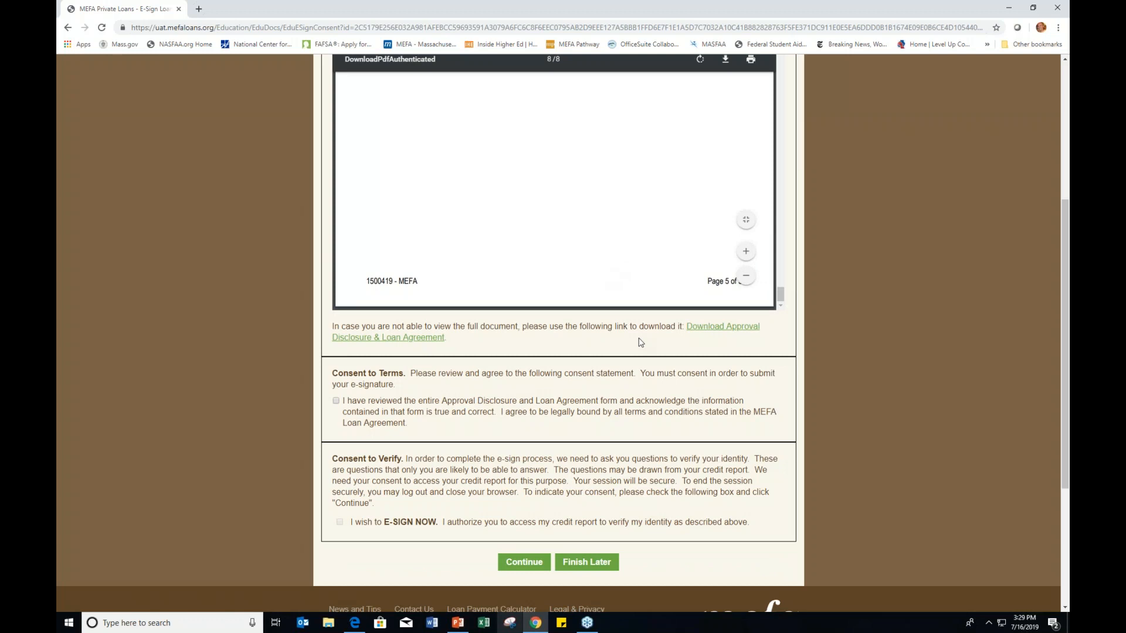
left_click(337, 402)
left_click(340, 522)
Step: Submit the e-sign consents and answer identity part 1's home equity lender question
left_click(525, 564)
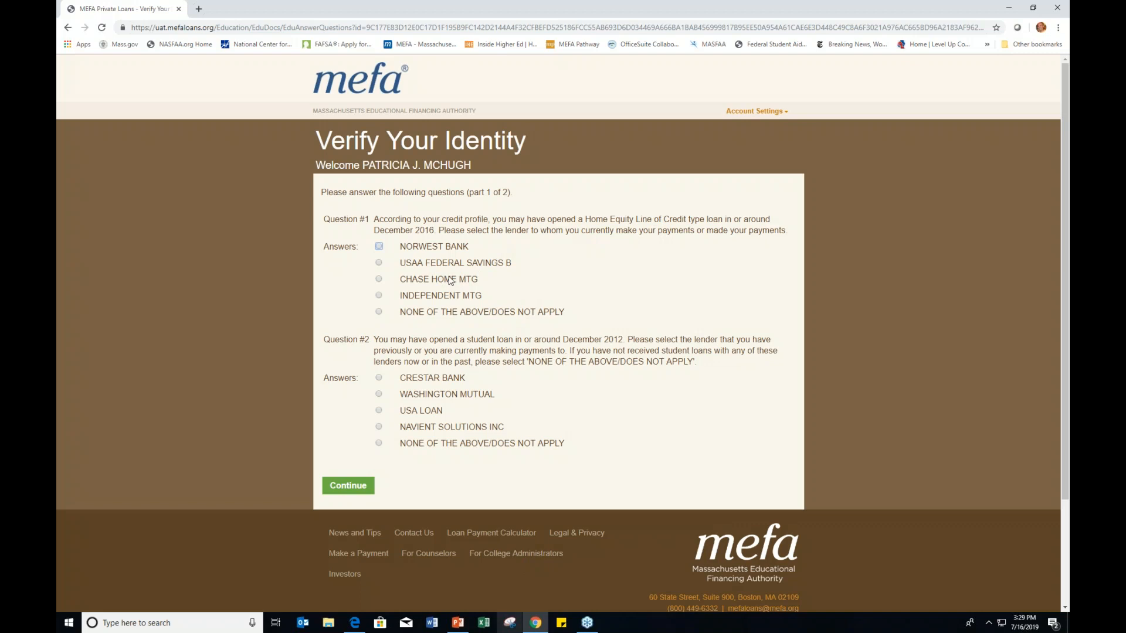
left_click(379, 263)
left_click(350, 489)
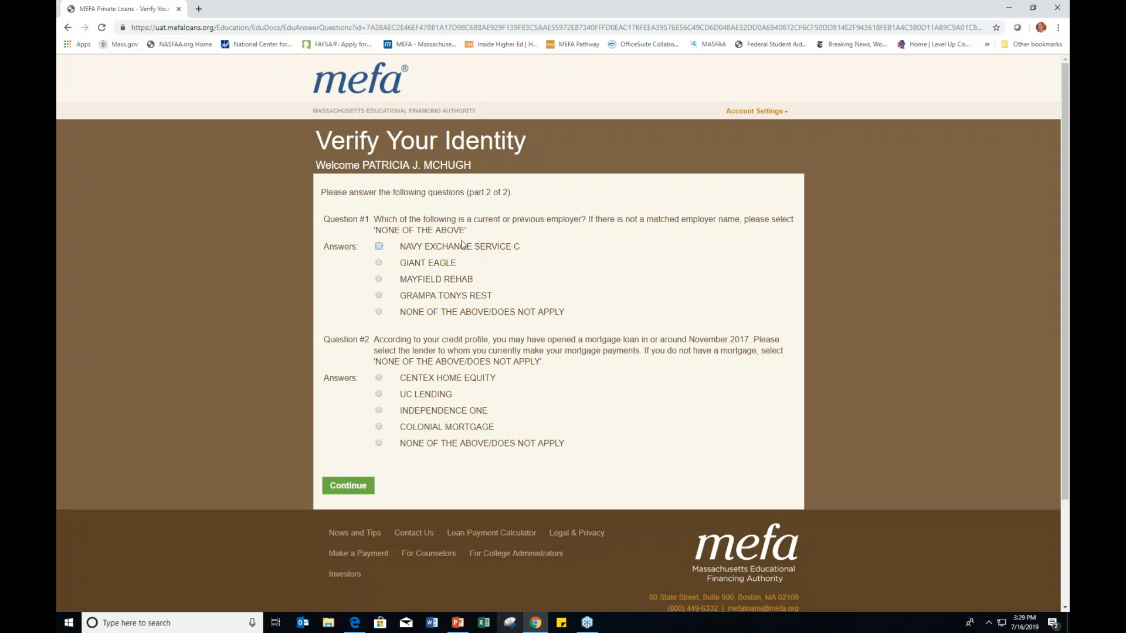
Step: Pick GIANT EAGLE as employer and INDEPENDENCE ONE as mortgage lender, then continue past the unverified notice
left_click(380, 263)
left_click(378, 411)
left_click(351, 490)
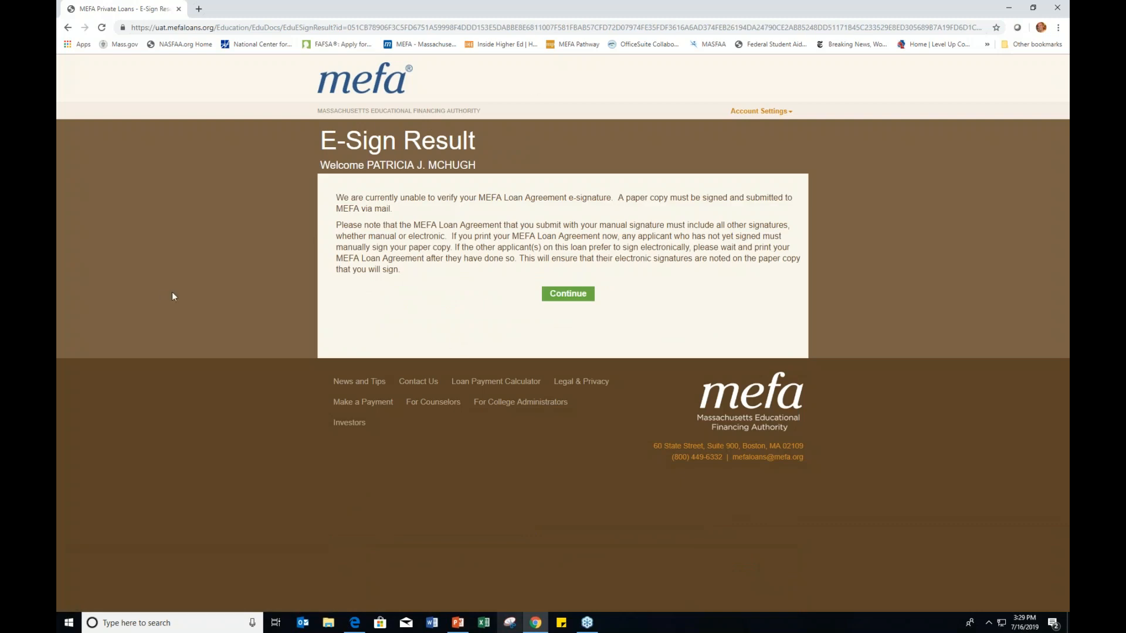
triple_click(351, 201)
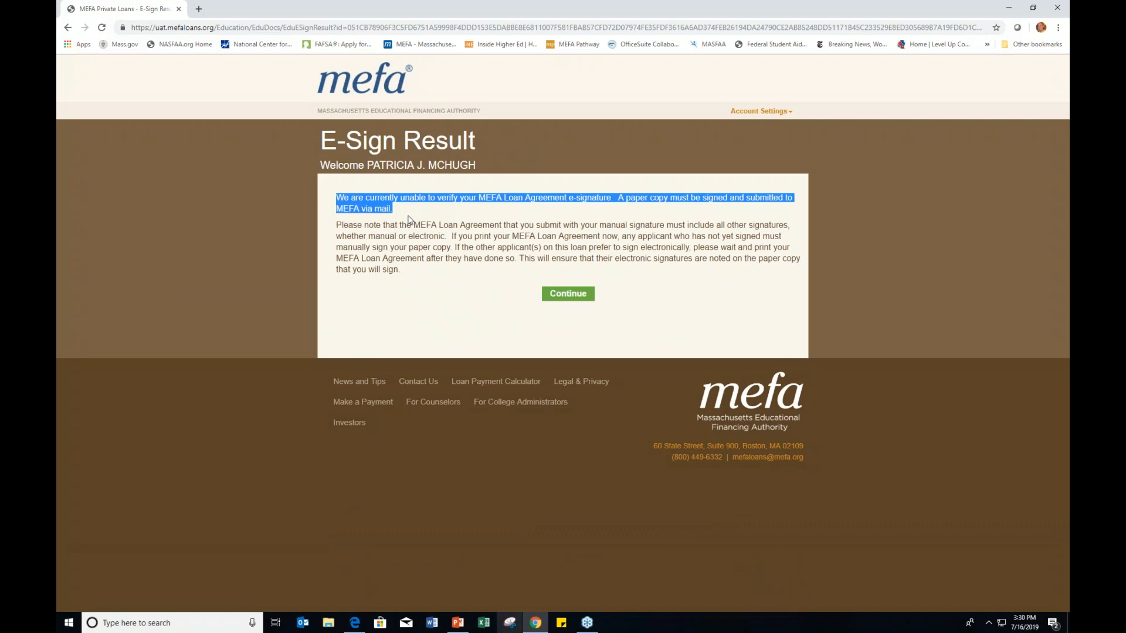
left_click(548, 293)
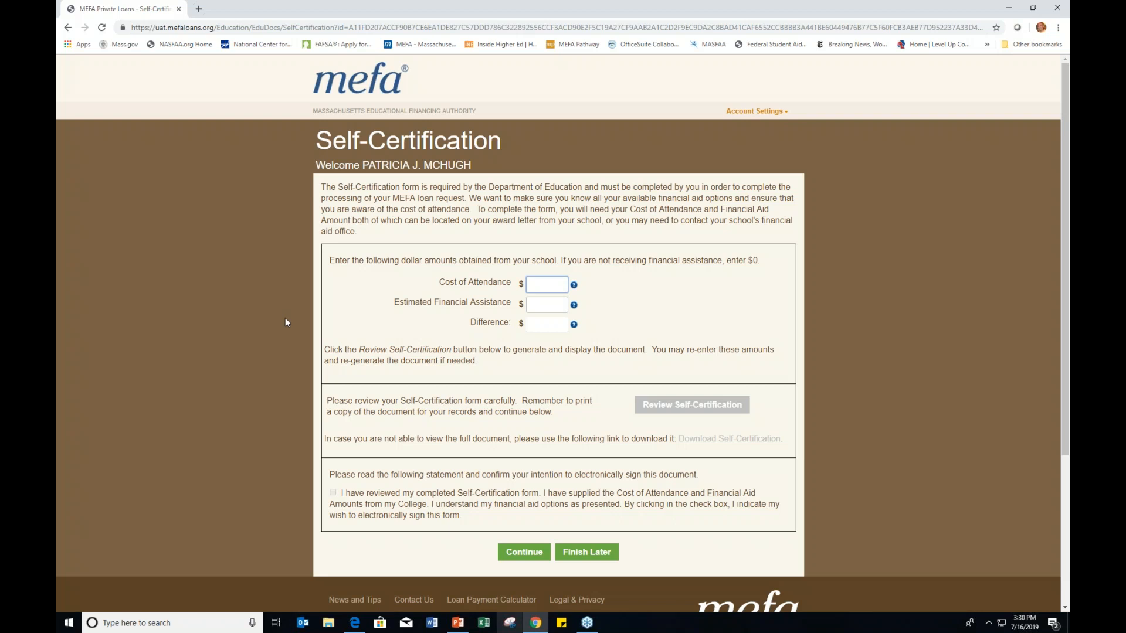
Step: Enter 50000 cost of attendance and 2500 financial assistance, then generate the self-certification
type("50000")
key("Tab")
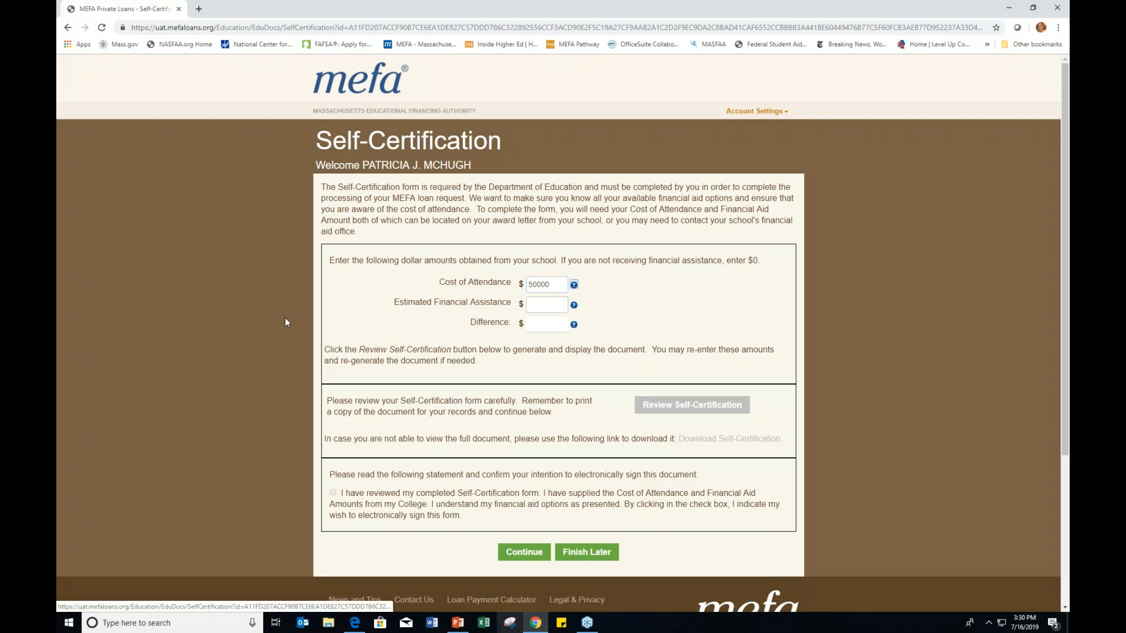
key("Tab")
type("2500")
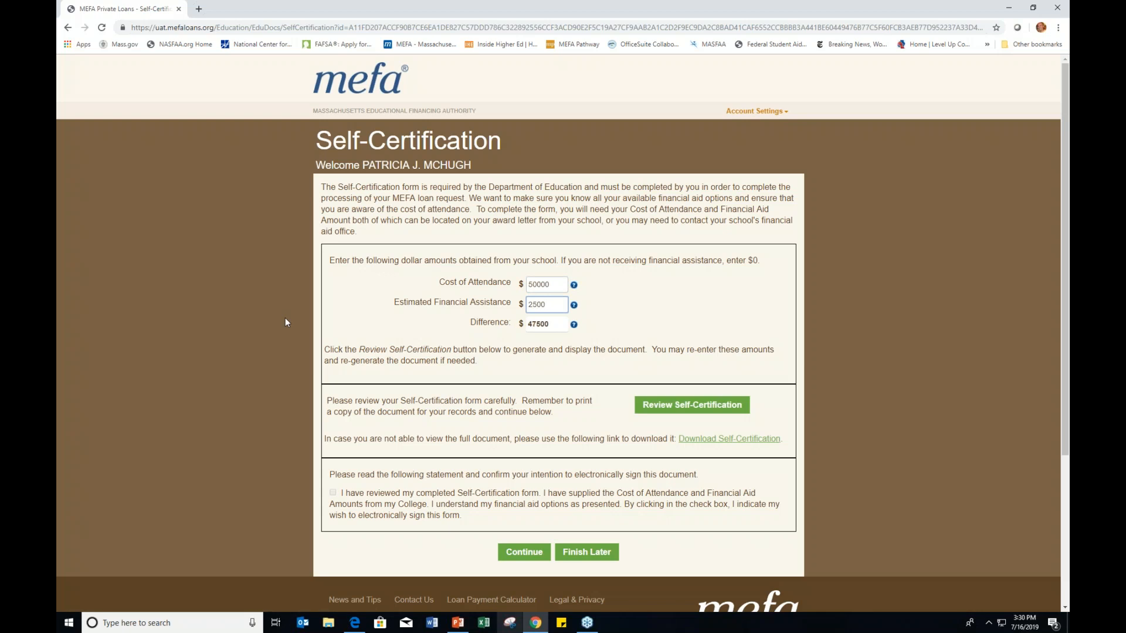
left_click(740, 407)
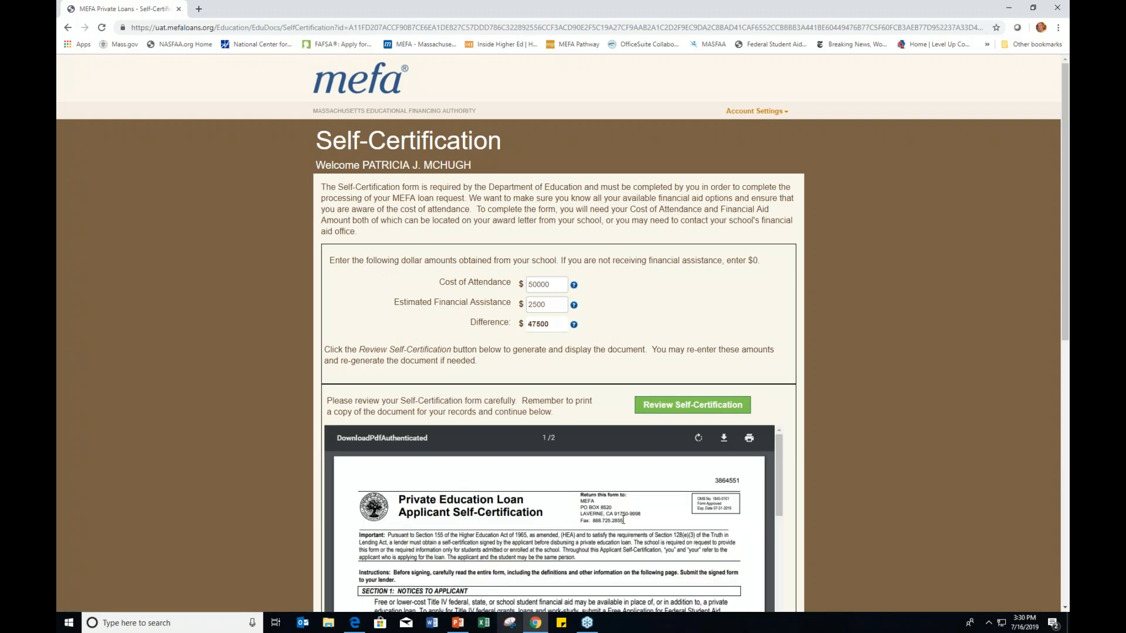
Step: Read the self-certification, agree to sign it electronically, and submit it
left_click_drag(775, 449, 769, 568)
scroll(768, 568, "down", 5)
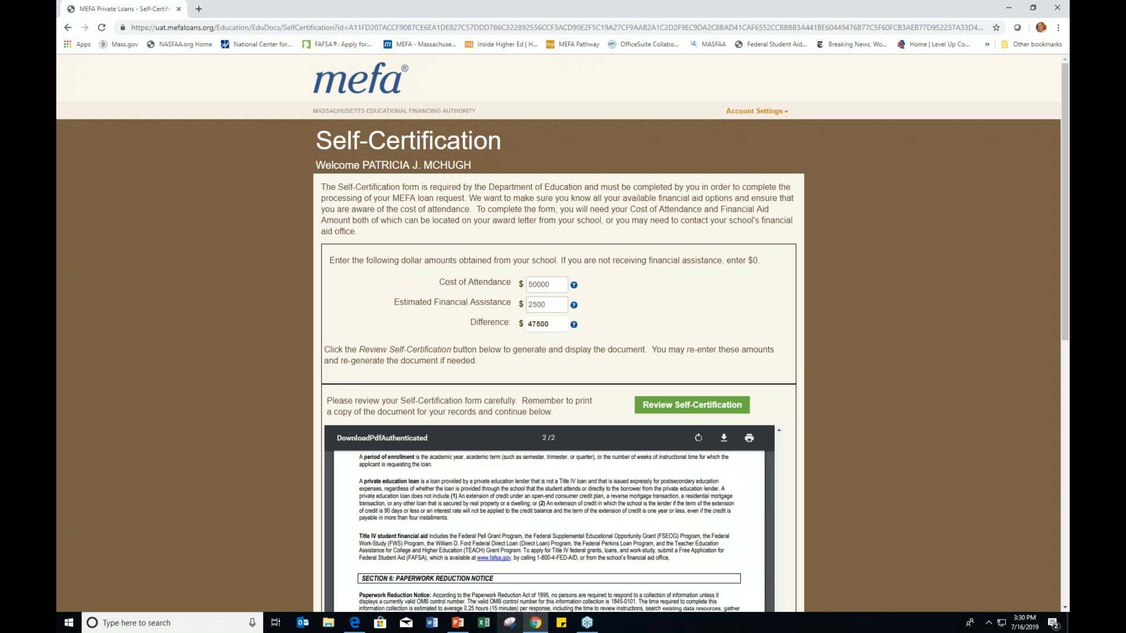
scroll(771, 507, "down", 10)
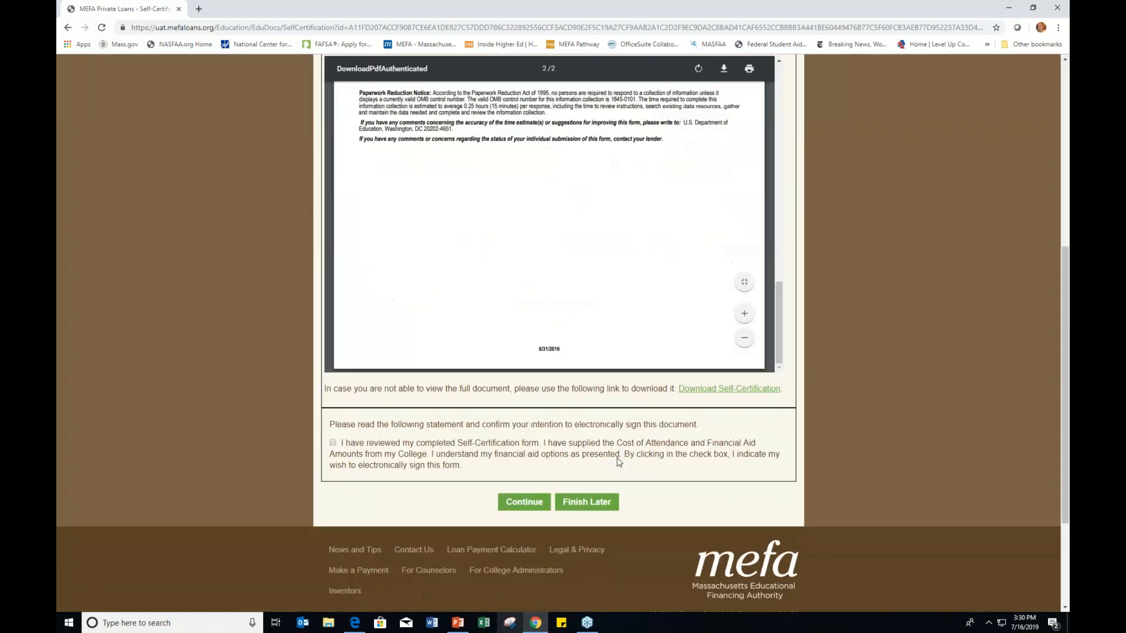
left_click(333, 443)
left_click(537, 502)
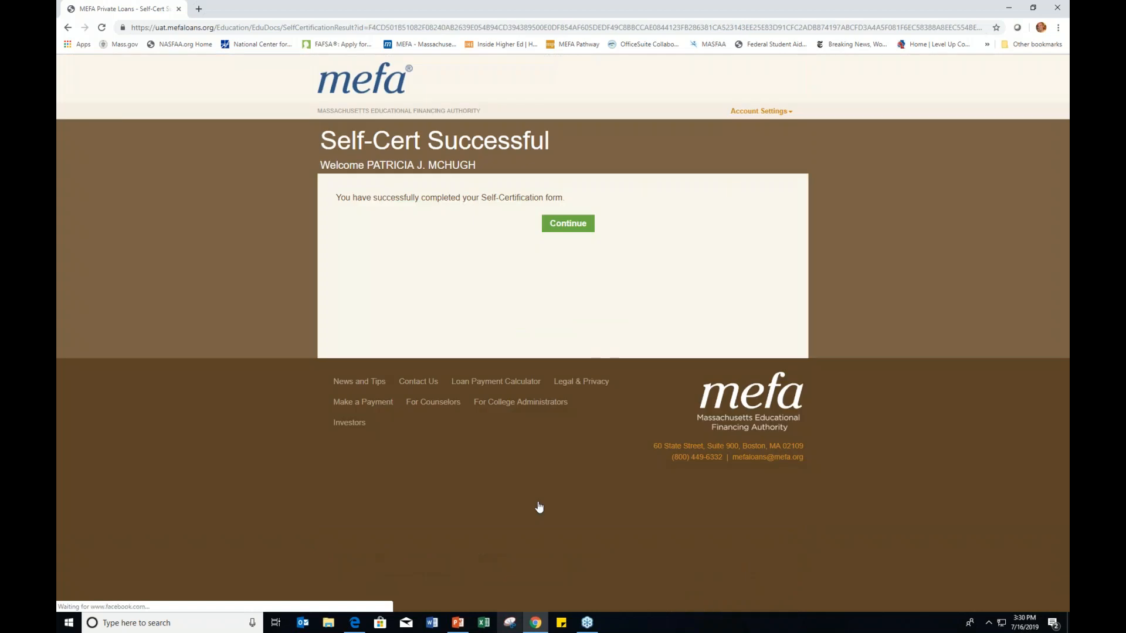
left_click(565, 224)
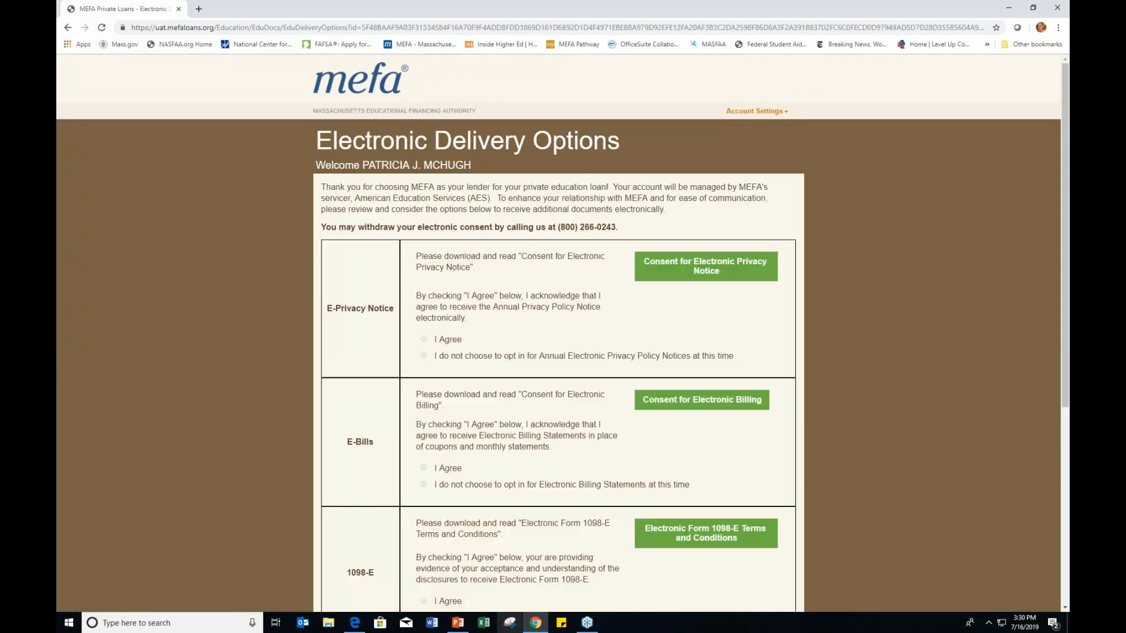
Step: Download the consents, select I Agree for E-Privacy, E-Bills and 1098-E, and continue
left_click(675, 273)
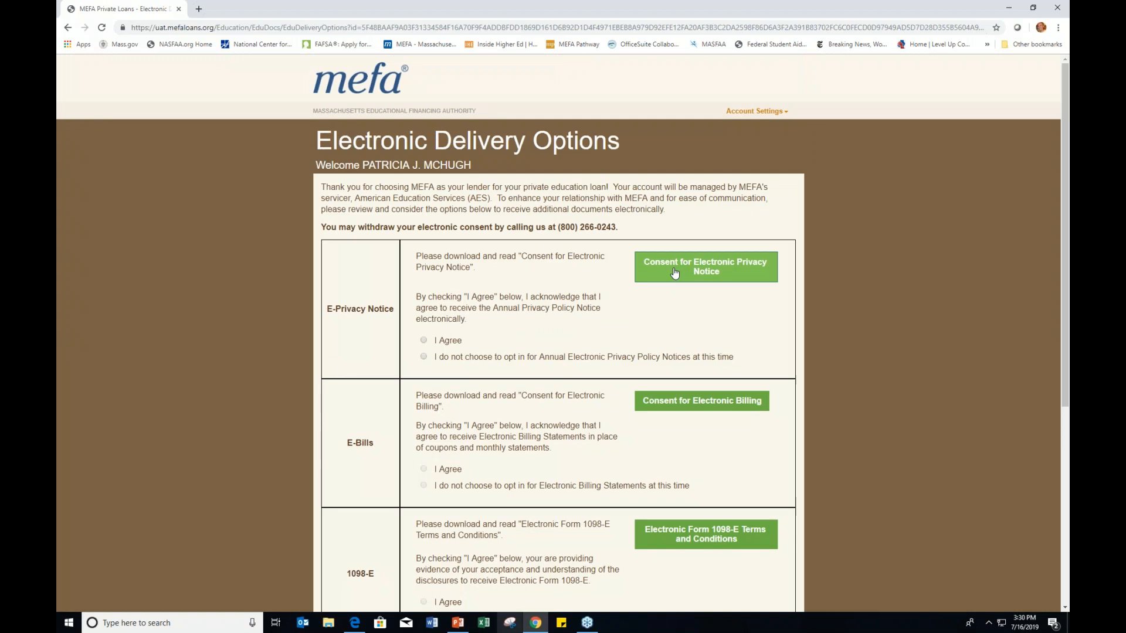
left_click(433, 341)
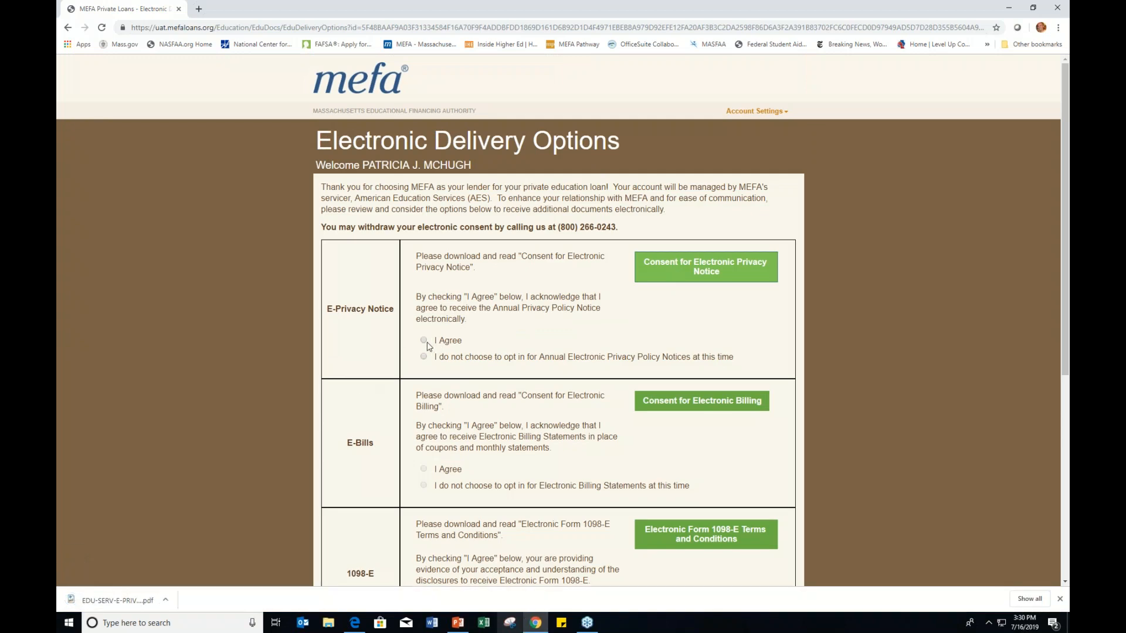
left_click(706, 404)
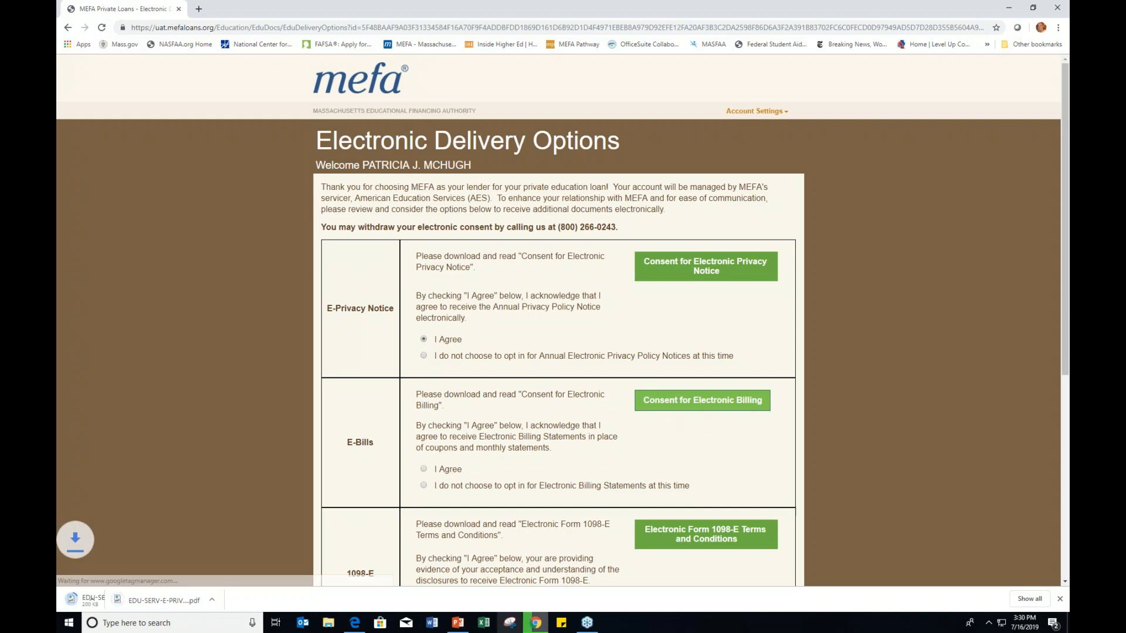
left_click(423, 469)
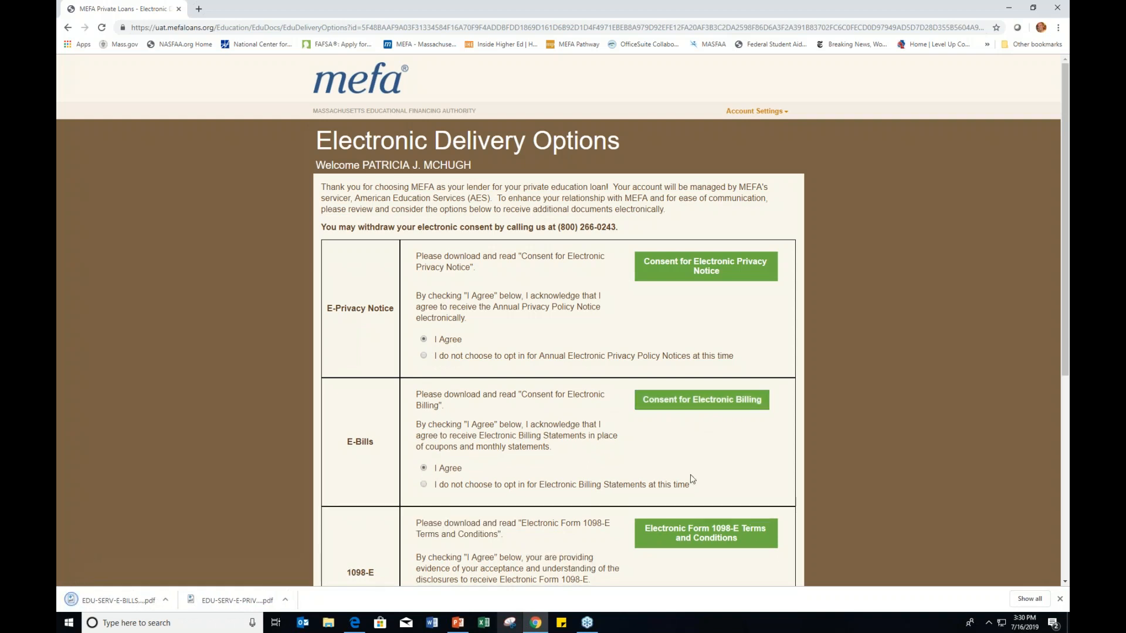
scroll(678, 482, "down", 1)
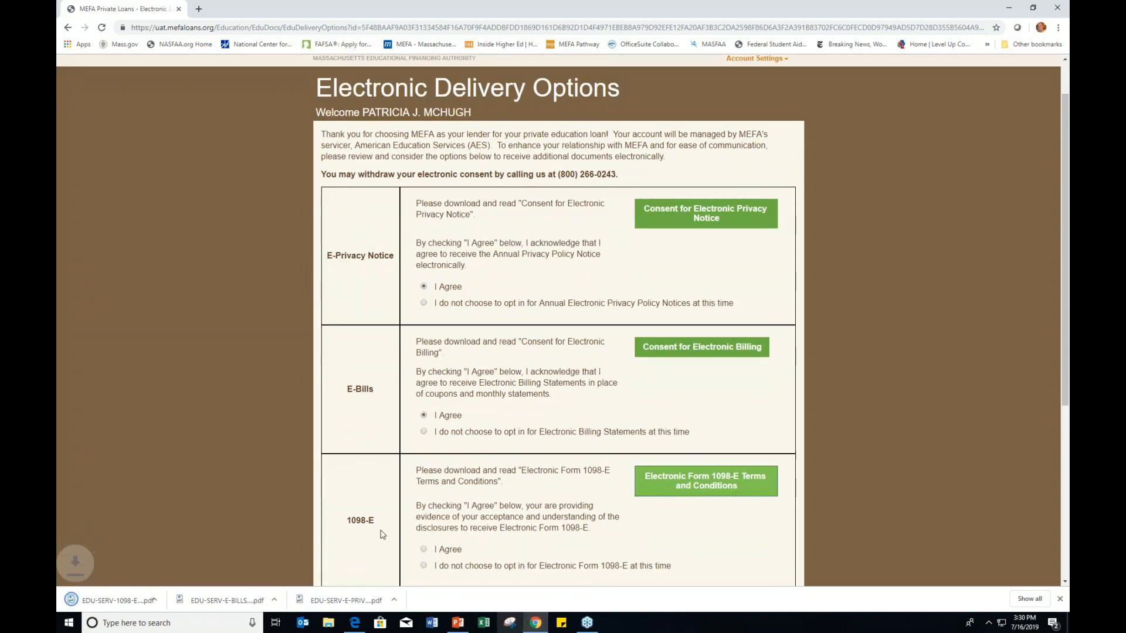
left_click(424, 548)
scroll(598, 465, "down", 3)
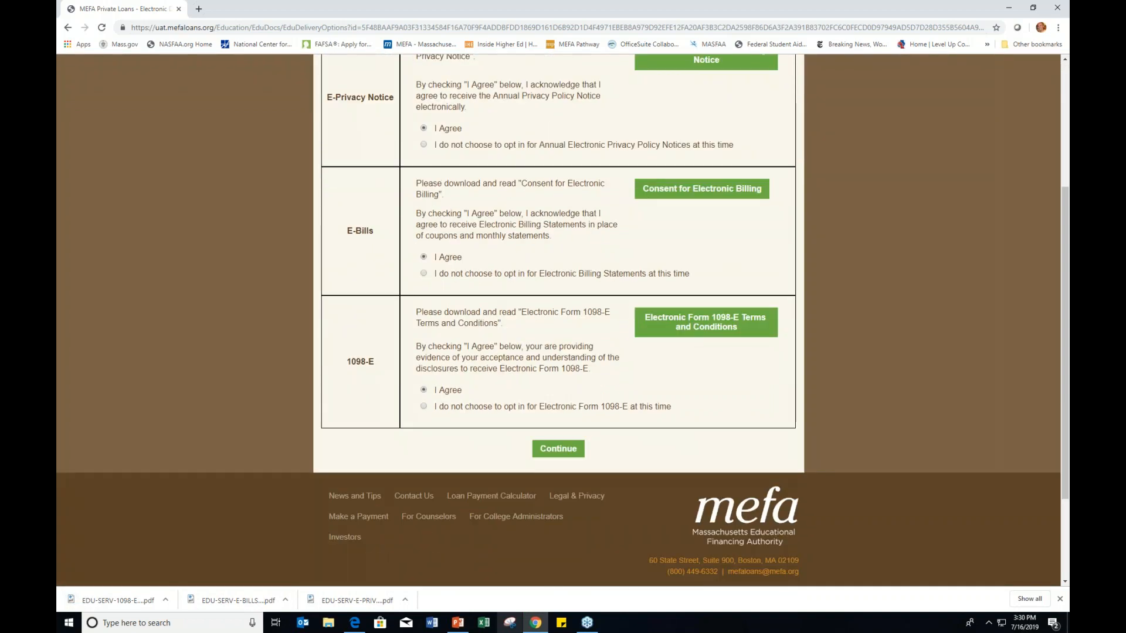
left_click(545, 451)
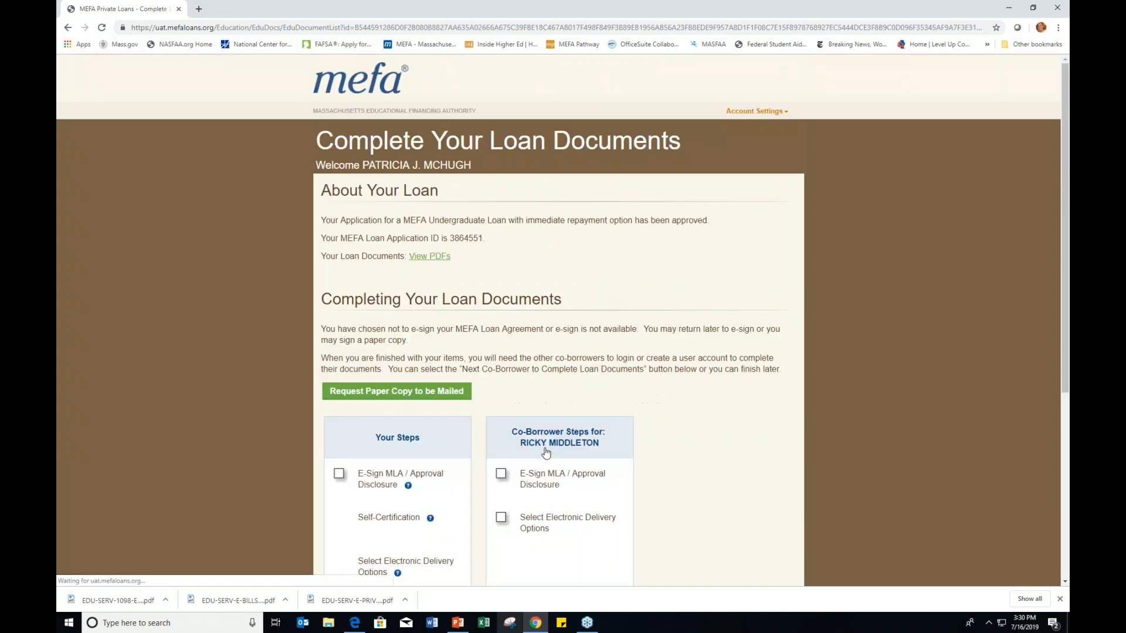
Step: Choose Finish Later on Complete Your Loan Documents to return to the Your MEFA Loans list
scroll(545, 451, "down", 1)
scroll(546, 452, "down", 1)
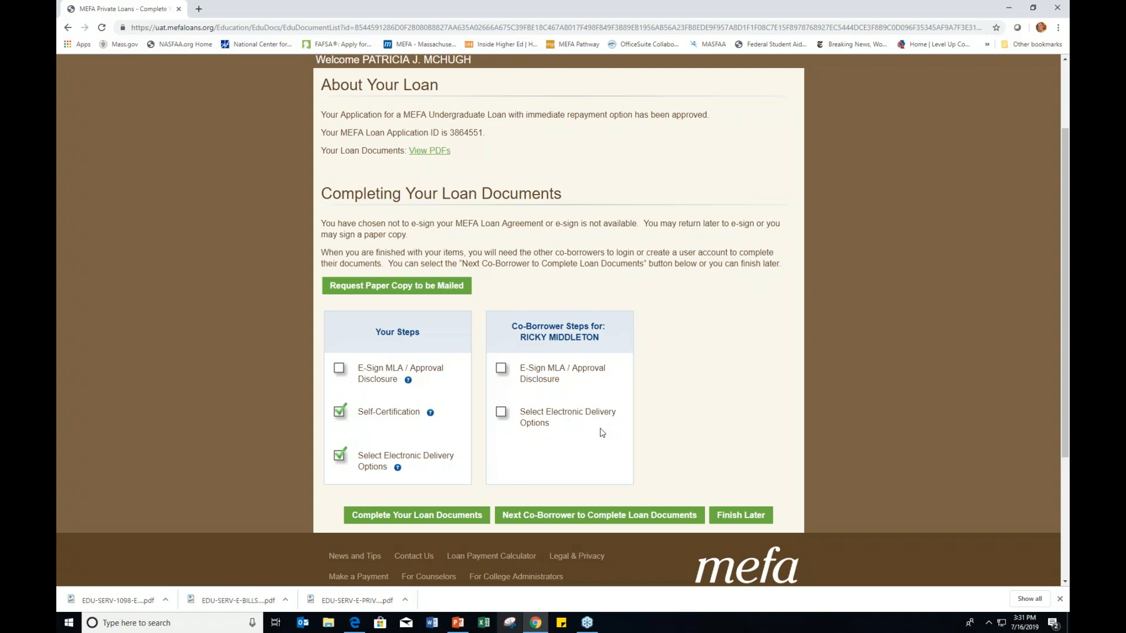
scroll(651, 433, "down", 1)
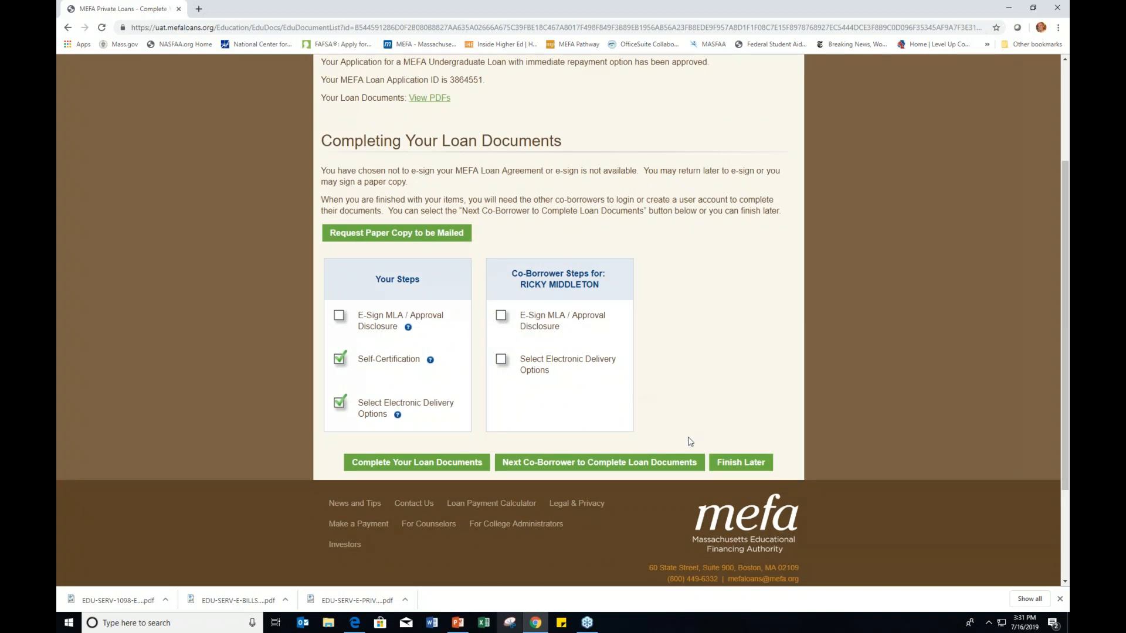
left_click(740, 465)
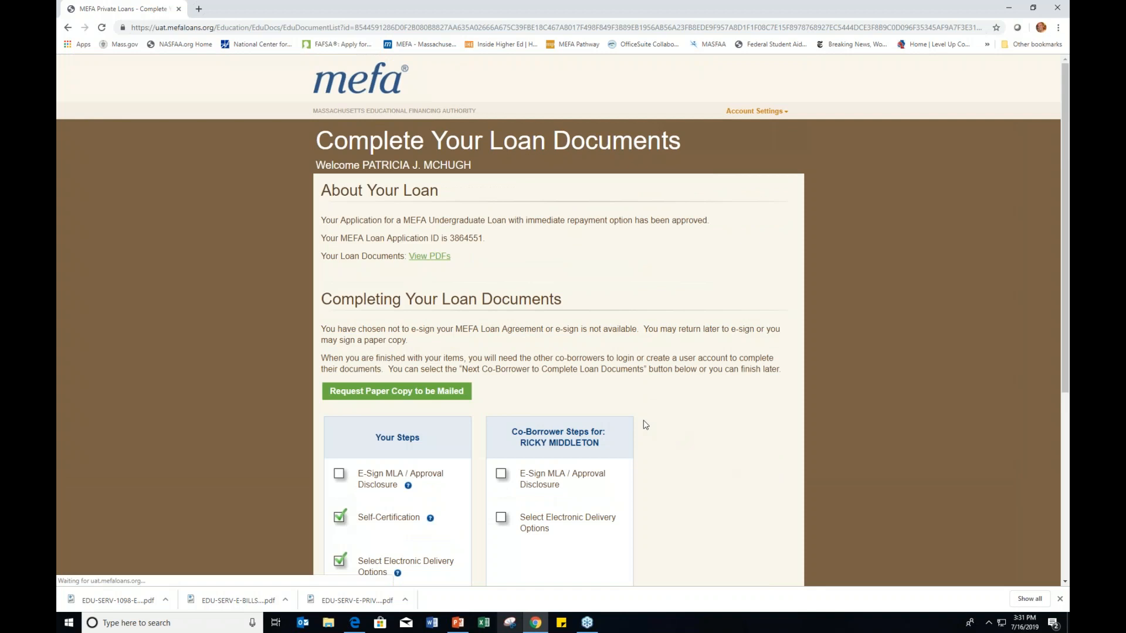
scroll(645, 425, "down", 5)
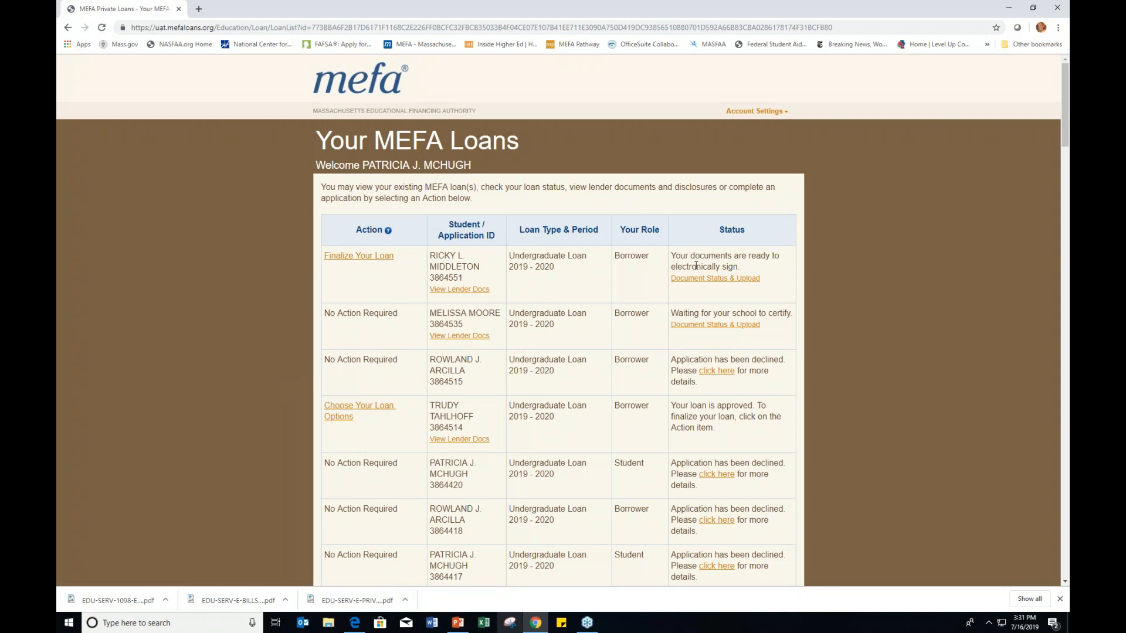
left_click_drag(673, 253, 738, 263)
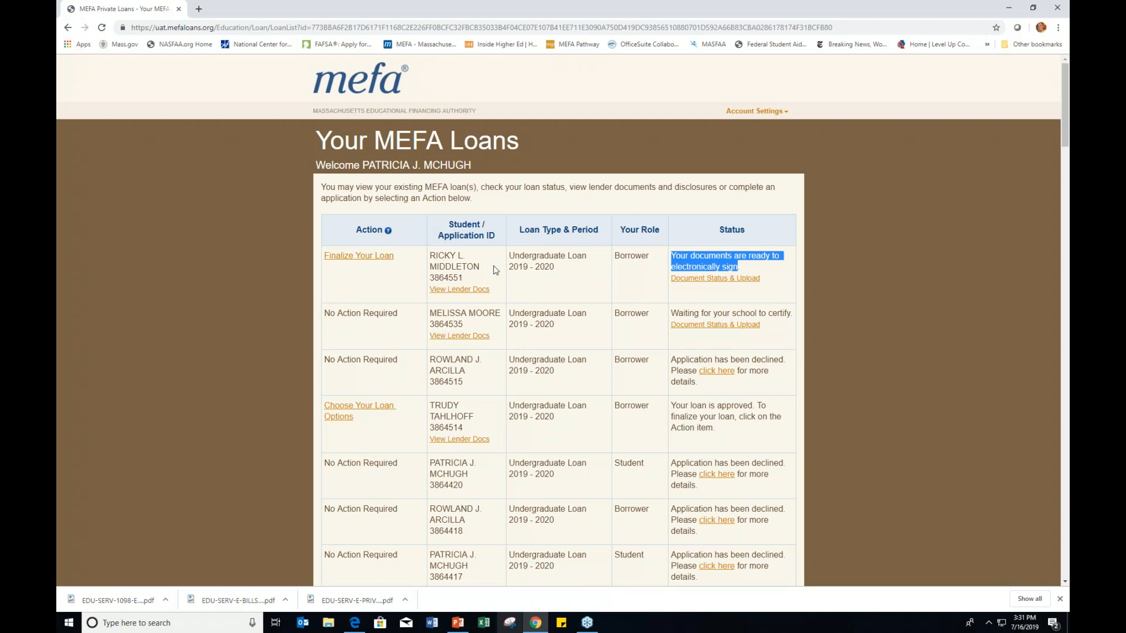
left_click(482, 289)
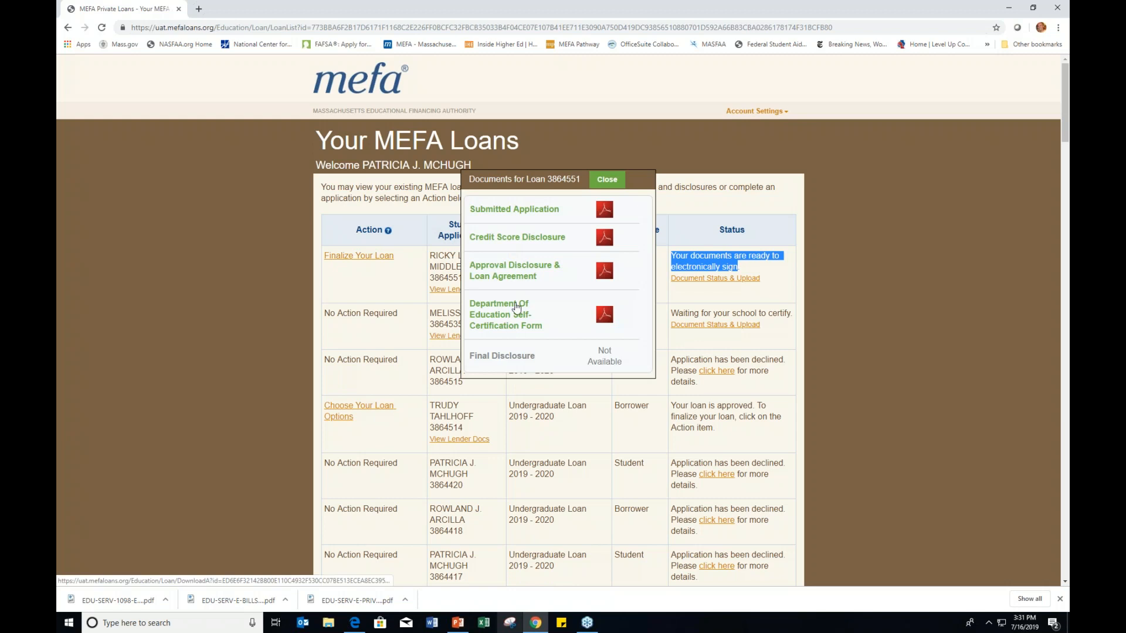
left_click(605, 184)
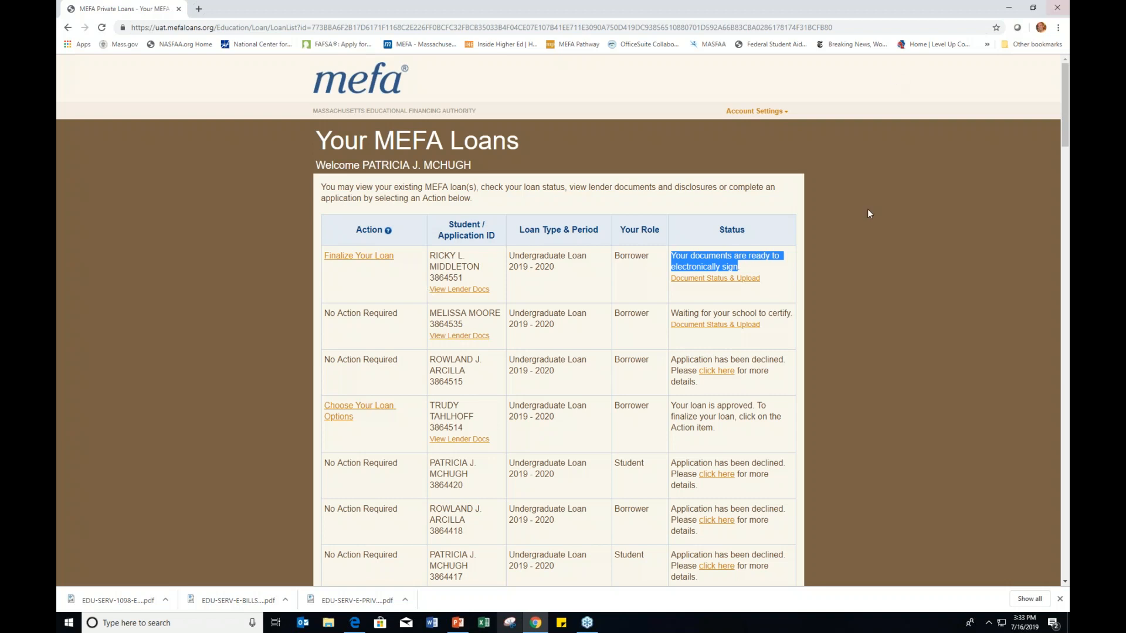
left_click(927, 287)
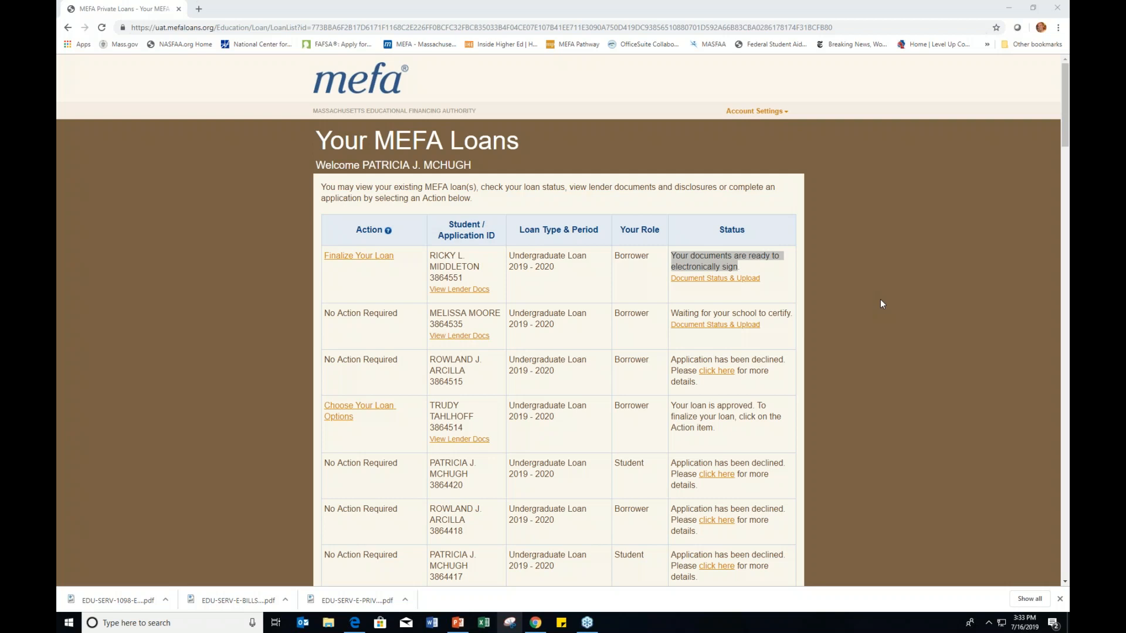
left_click(1015, 2)
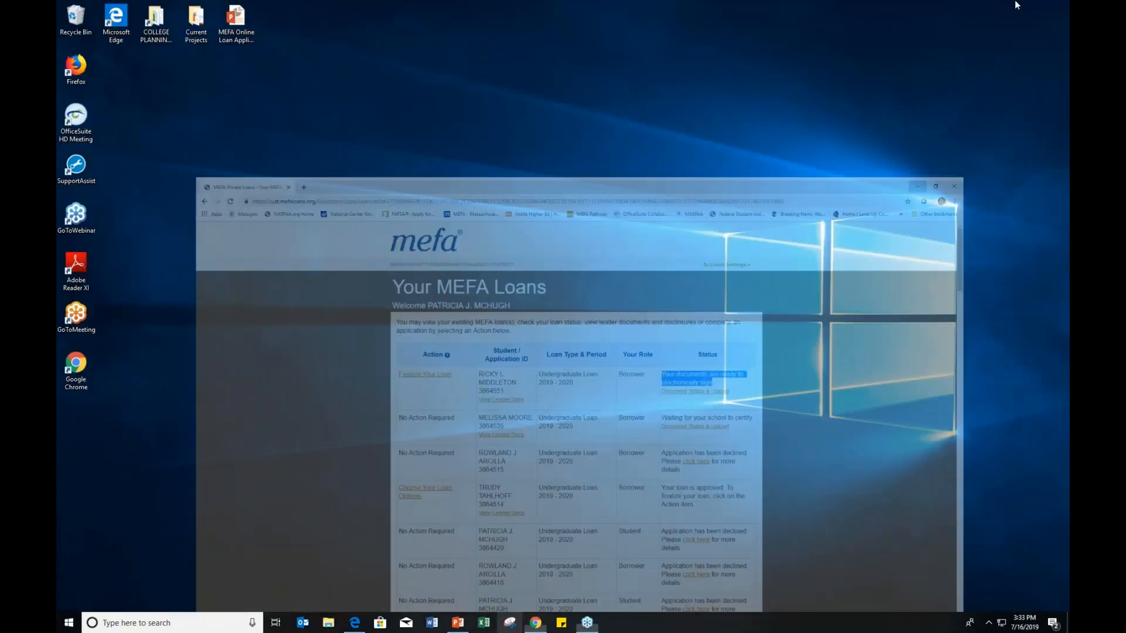
left_click(537, 623)
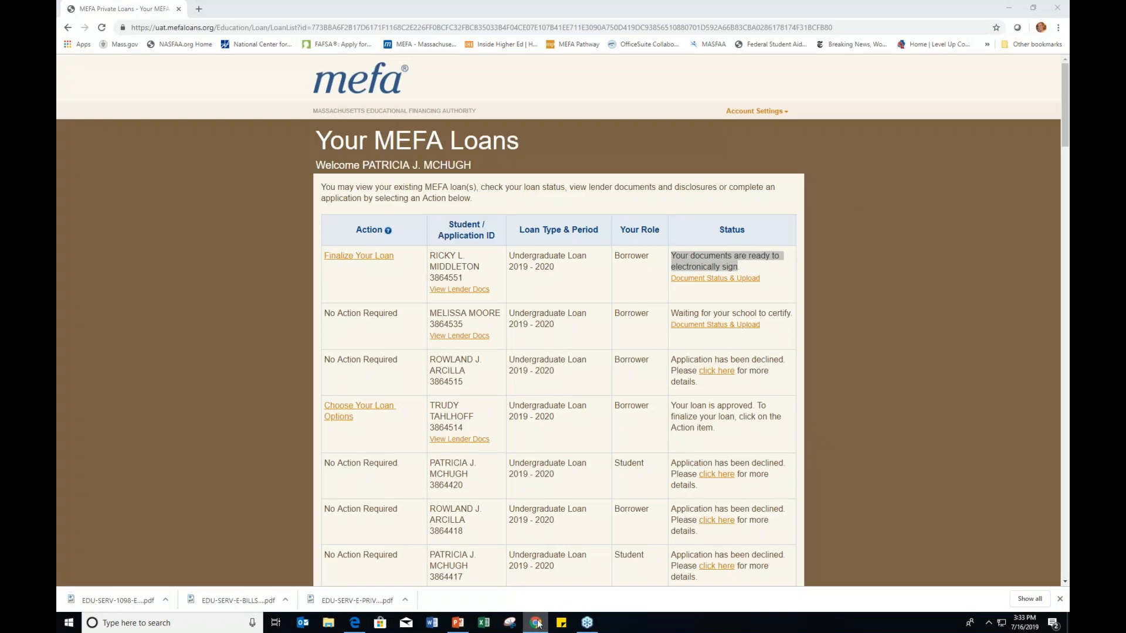